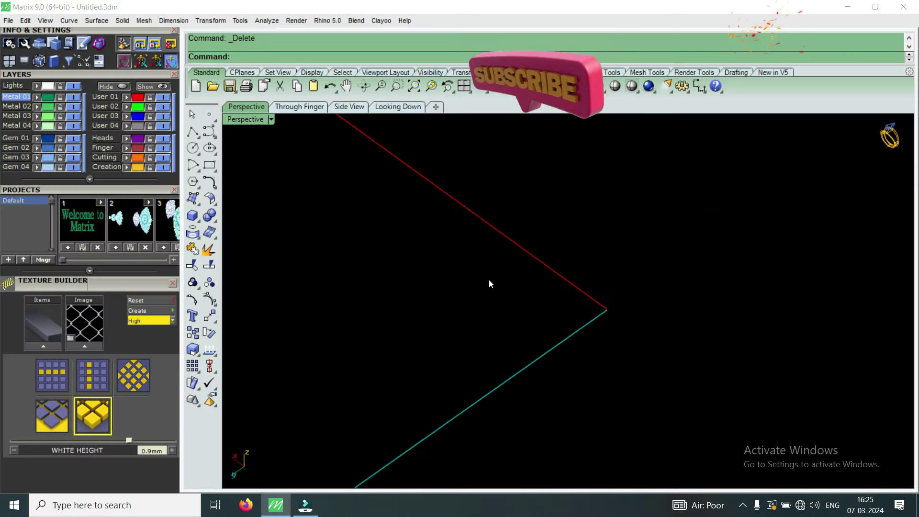
Orbit and zoom the empty Perspective view, then reveal the Main Menu, Display and Snaps panels
{"action": "mouse_move", "coordinate": [486, 277]}
{"action": "right_mouse_down"}
{"action": "mouse_move", "coordinate": [433, 341]}
{"action": "mouse_move", "coordinate": [564, 306]}
{"action": "right_mouse_up"}
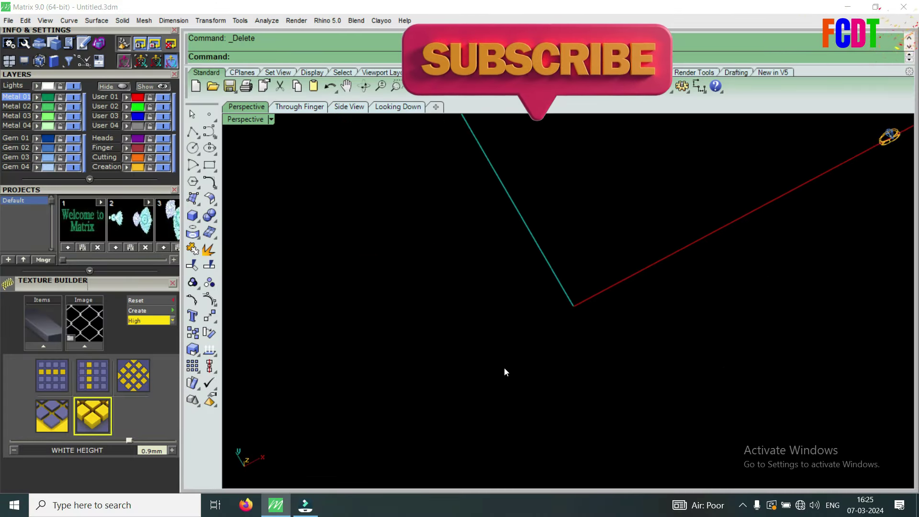
{"action": "scroll", "coordinate": [528, 312], "scroll_direction": "up", "scroll_amount": 5}
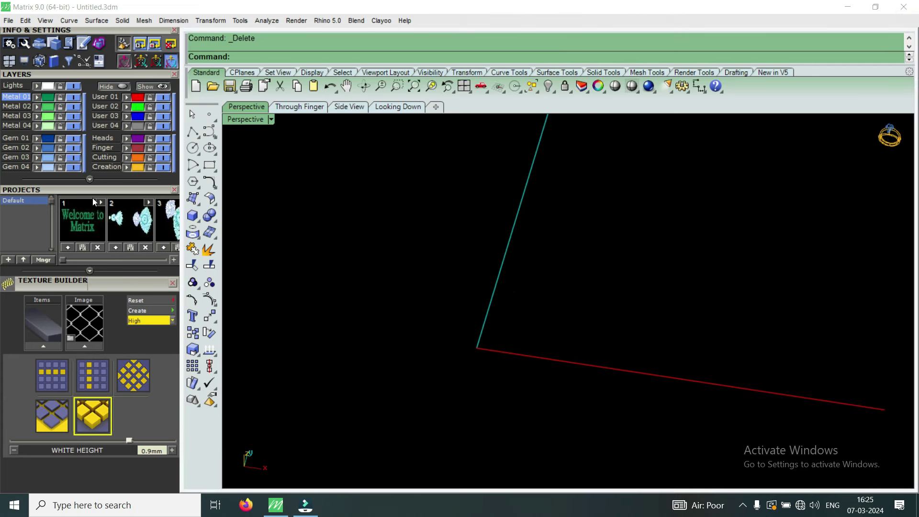
{"action": "left_click_drag", "start_coordinate": [134, 190], "coordinate": [143, 389]}
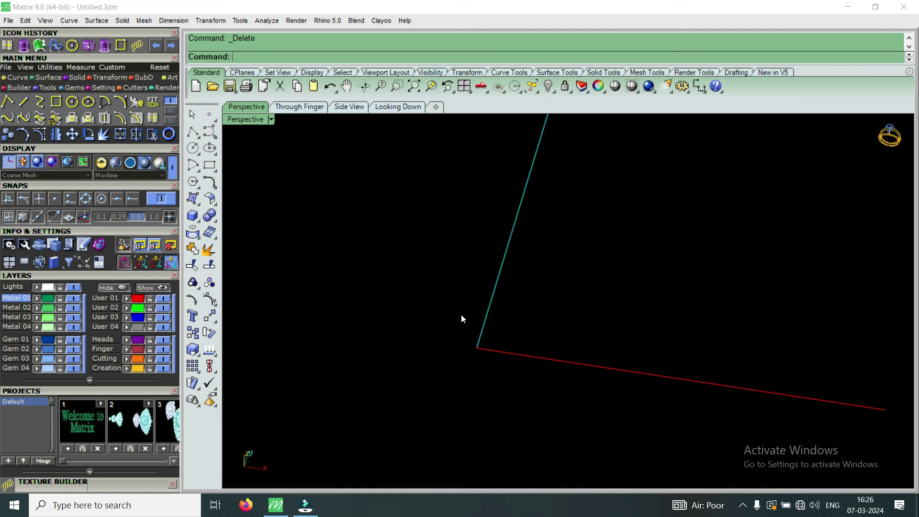
Maximize the Looking Down view and window-select the six existing curves
{"action": "mouse_move", "coordinate": [585, 292]}
{"action": "right_mouse_down"}
{"action": "mouse_move", "coordinate": [524, 338]}
{"action": "mouse_move", "coordinate": [558, 280]}
{"action": "right_mouse_up"}
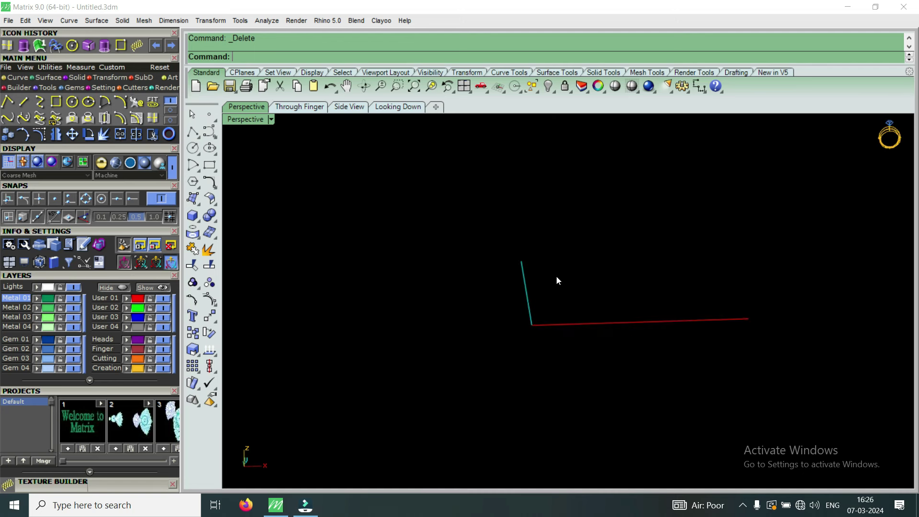
{"action": "right_click_drag", "start_coordinate": [624, 281], "coordinate": [576, 373]}
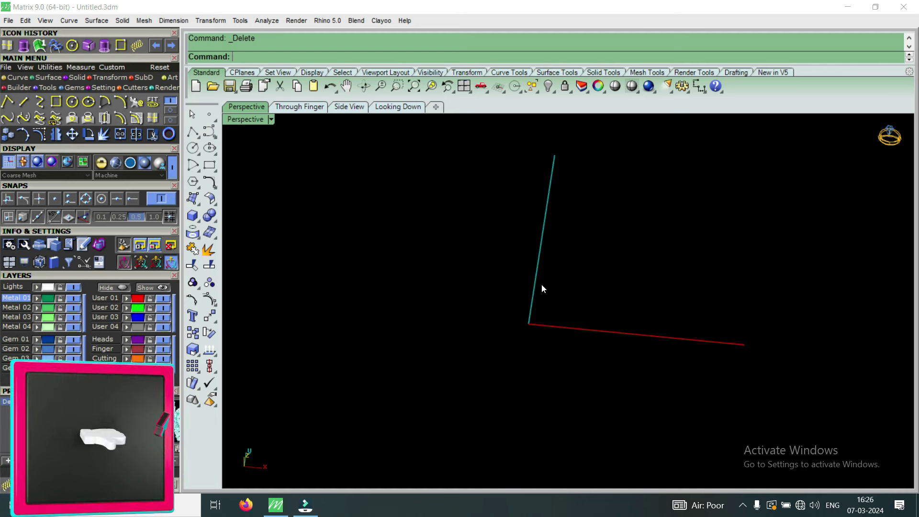
{"action": "right_click_drag", "start_coordinate": [539, 329], "coordinate": [518, 302]}
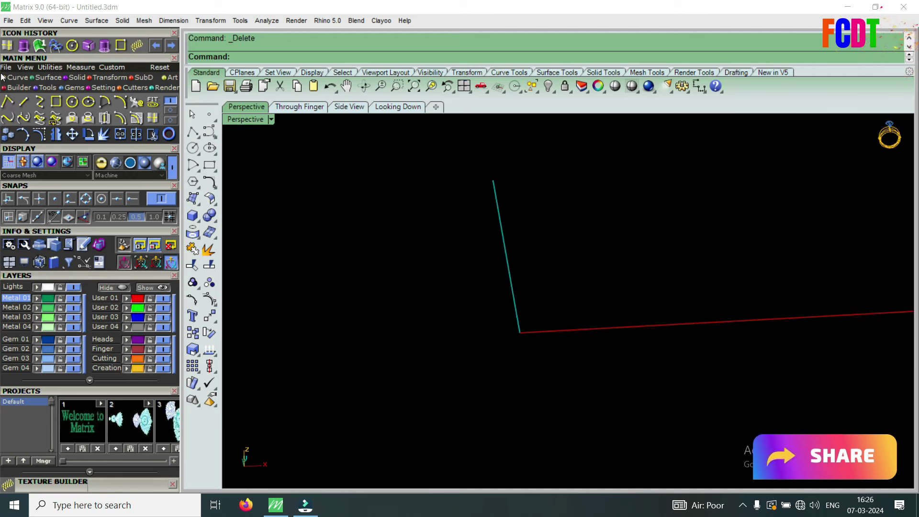
{"action": "double_click", "coordinate": [246, 122]}
{"action": "double_click", "coordinate": [246, 123]}
{"action": "scroll", "coordinate": [529, 331], "scroll_direction": "down", "scroll_amount": 2}
{"action": "scroll", "coordinate": [757, 167], "scroll_direction": "down", "scroll_amount": 2}
{"action": "left_click_drag", "start_coordinate": [757, 168], "coordinate": [481, 321]}
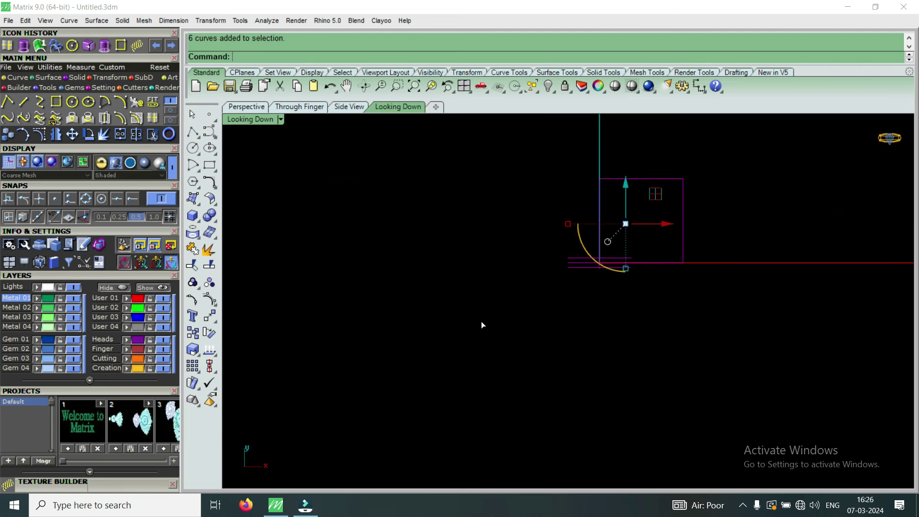
Delete the six curves and draw a centre-based 30 by 30 rectangle at the origin
{"action": "key", "text": "Delete"}
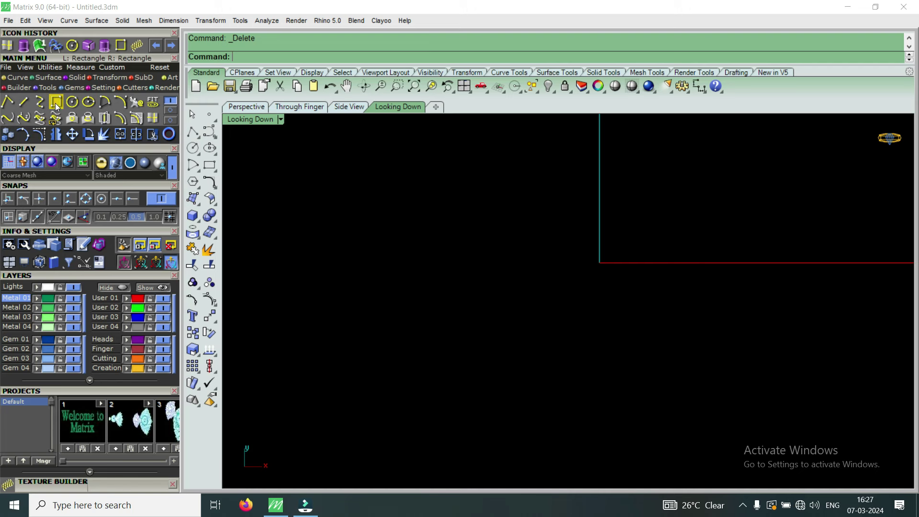
{"action": "left_click", "coordinate": [56, 102]}
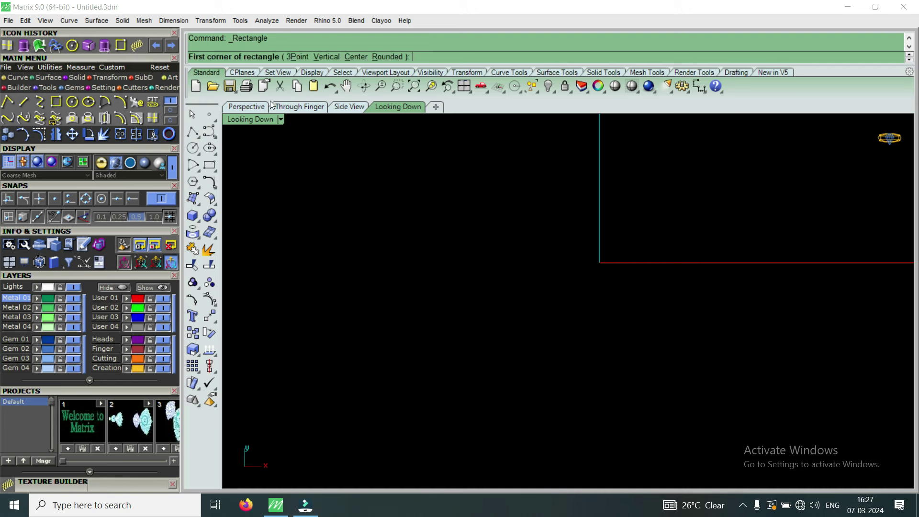
{"action": "left_click", "coordinate": [357, 57]}
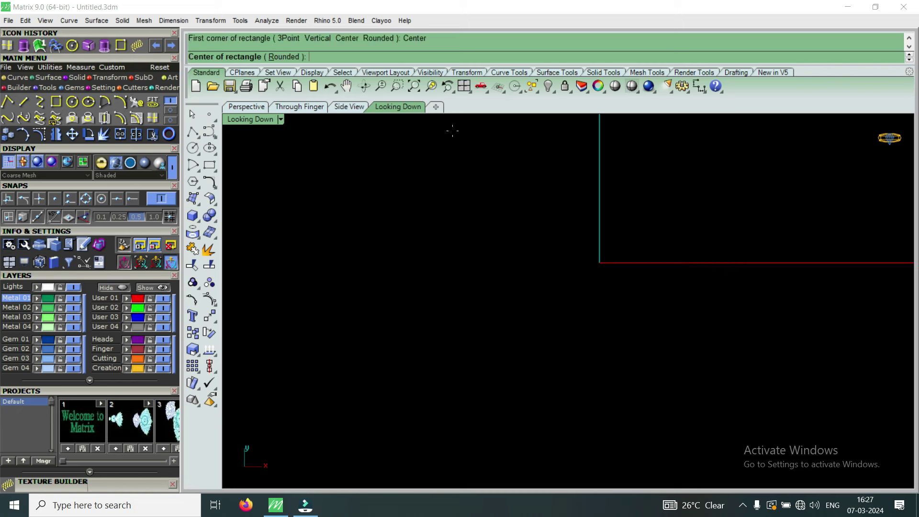
{"action": "type", "text": "0"}
{"action": "key", "text": "Return"}
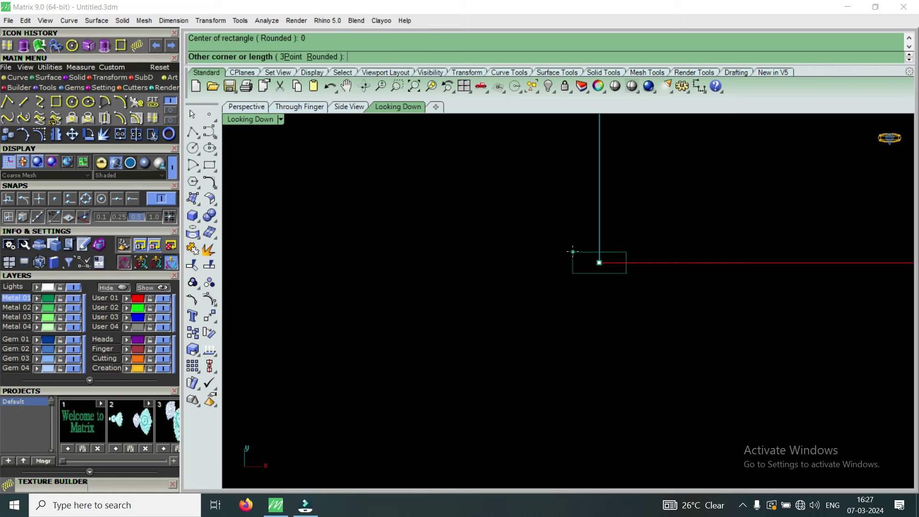
{"action": "type", "text": "30"}
{"action": "key", "text": "Return"}
{"action": "key", "text": "Return"}
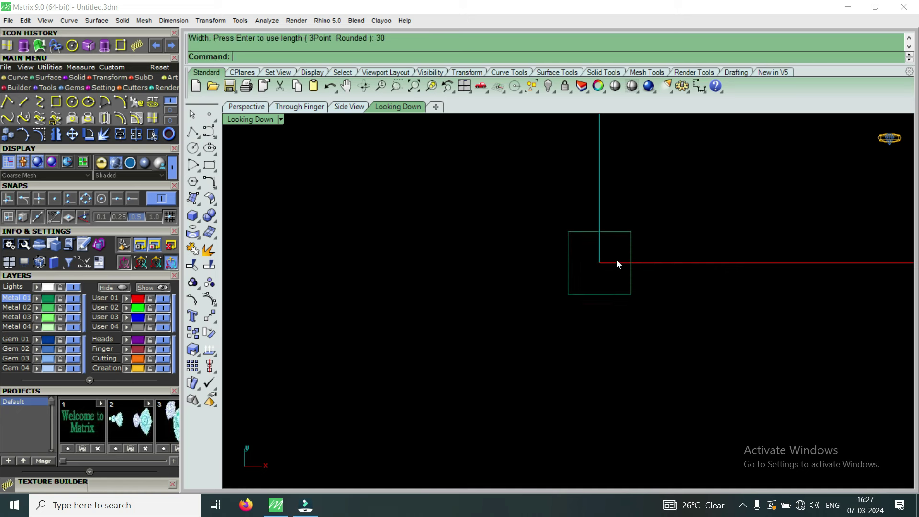
Zoom in and select the new 30-unit square
{"action": "scroll", "coordinate": [622, 238], "scroll_direction": "up", "scroll_amount": 4}
{"action": "scroll", "coordinate": [627, 235], "scroll_direction": "up", "scroll_amount": 2}
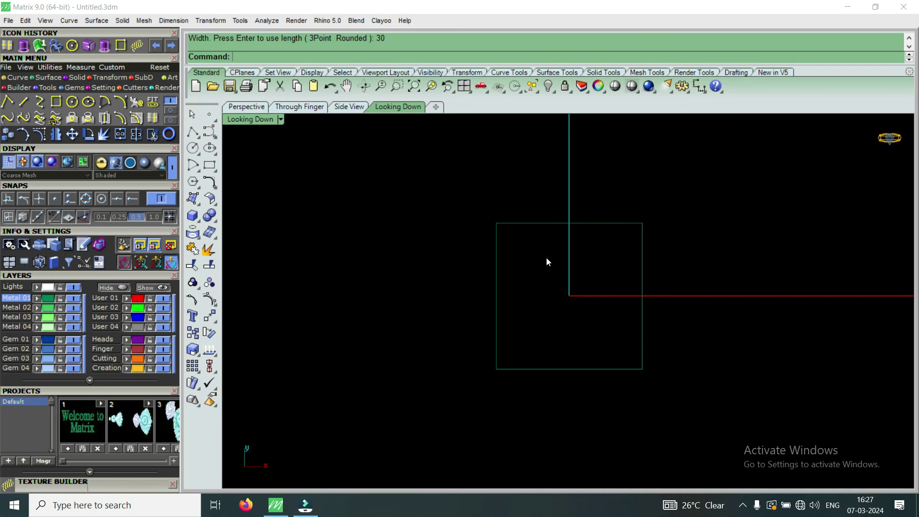
{"action": "left_click_drag", "start_coordinate": [631, 247], "coordinate": [632, 248]}
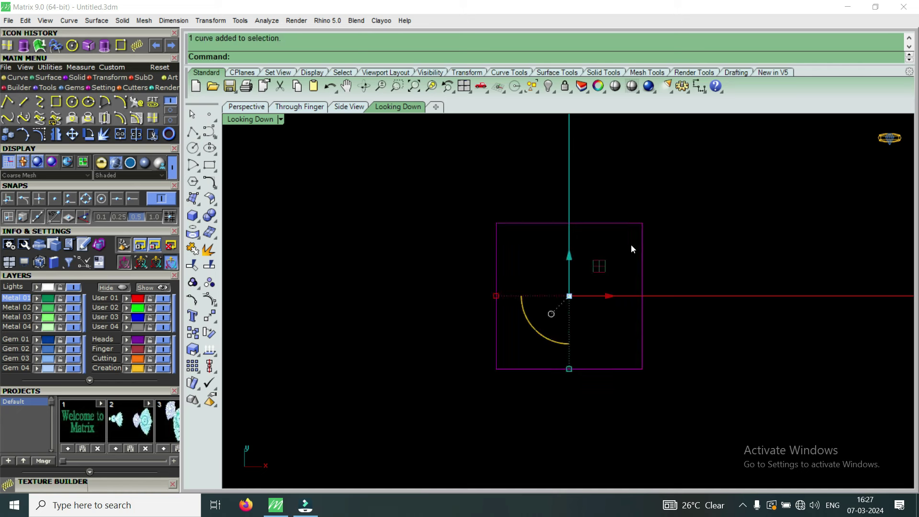
Create a Patch surface using the square as its boundary
{"action": "left_click", "coordinate": [653, 251]}
{"action": "type", "text": "Patch"}
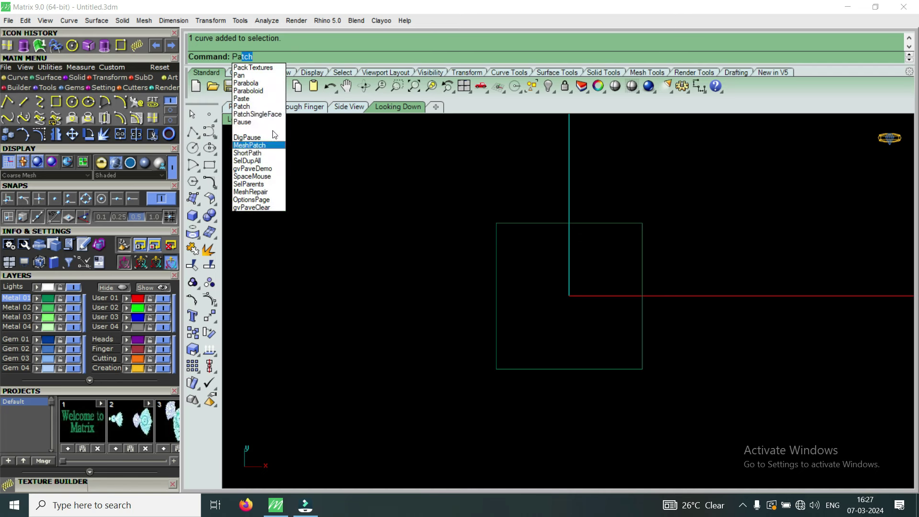
{"action": "left_click", "coordinate": [261, 106]}
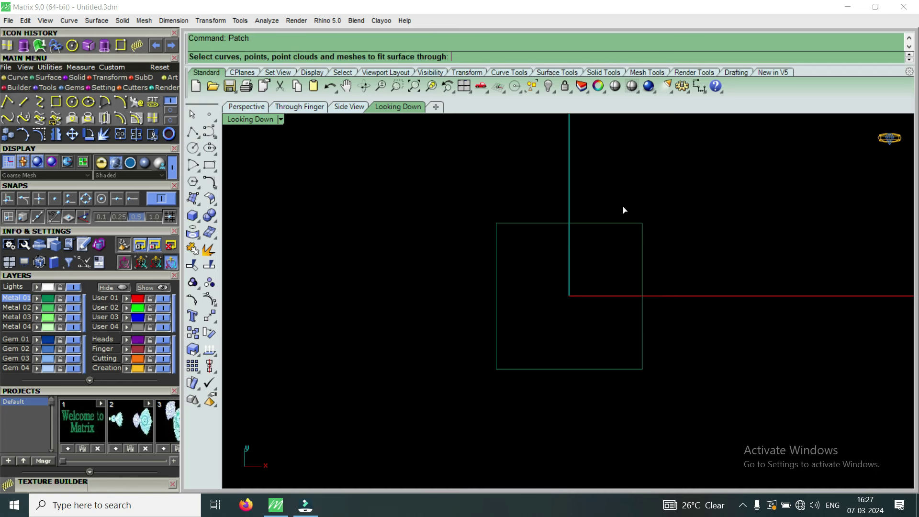
{"action": "left_click", "coordinate": [632, 223]}
{"action": "key", "text": "Return"}
{"action": "key", "text": "Return"}
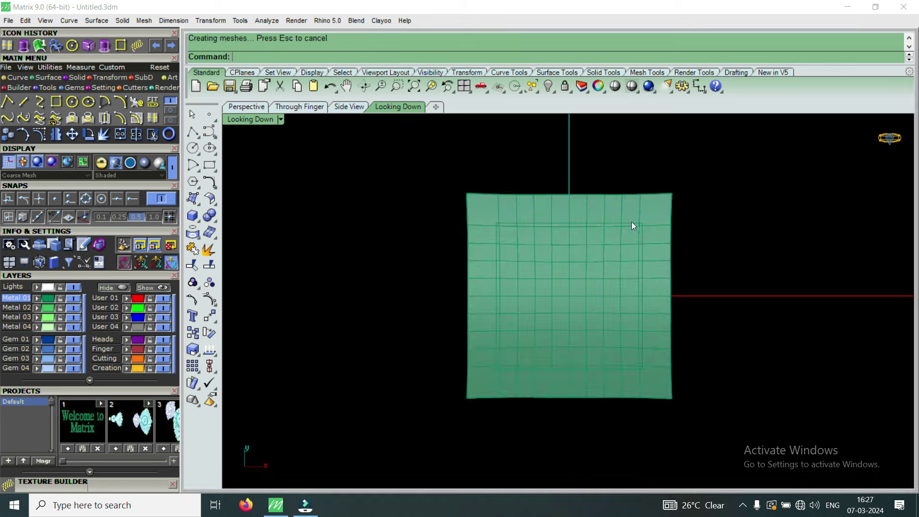
Trim the patch back to the square's edges and restore the four-view layout
{"action": "left_click_drag", "start_coordinate": [680, 214], "coordinate": [633, 239]}
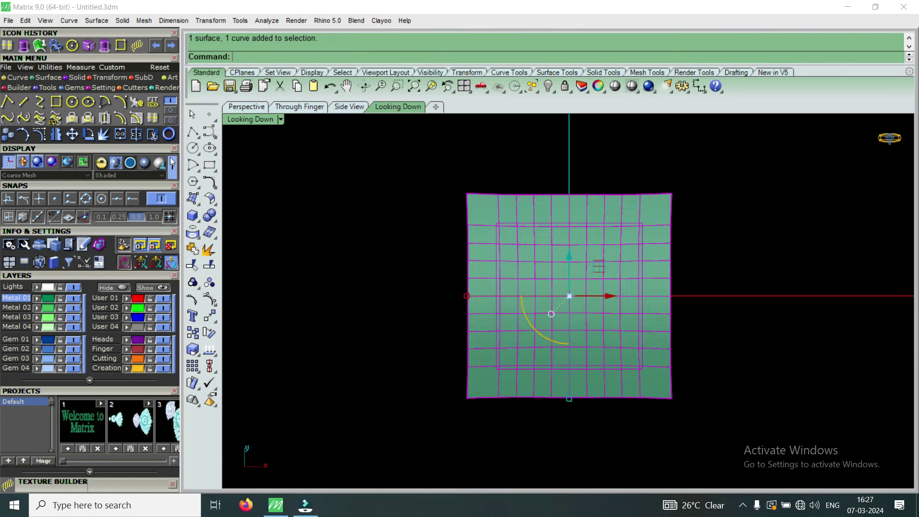
{"action": "left_click", "coordinate": [155, 138]}
{"action": "left_click", "coordinate": [642, 208]}
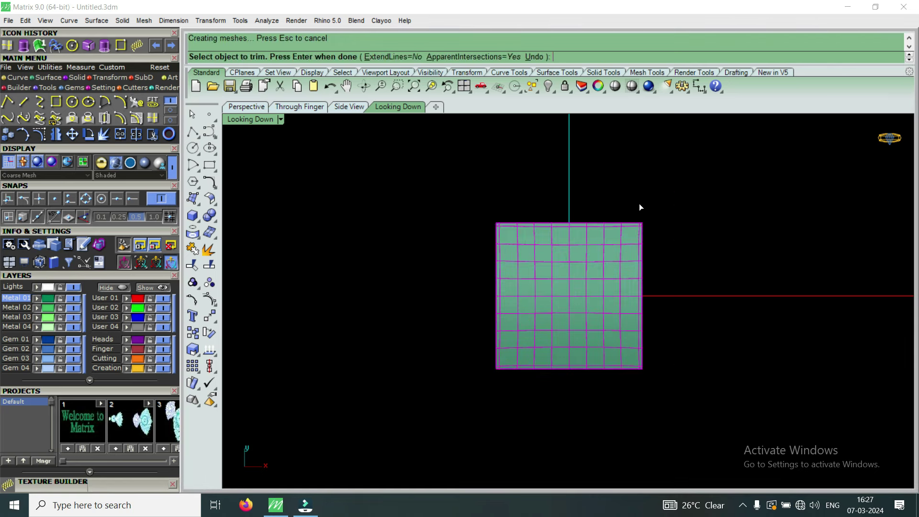
{"action": "key", "text": "Return"}
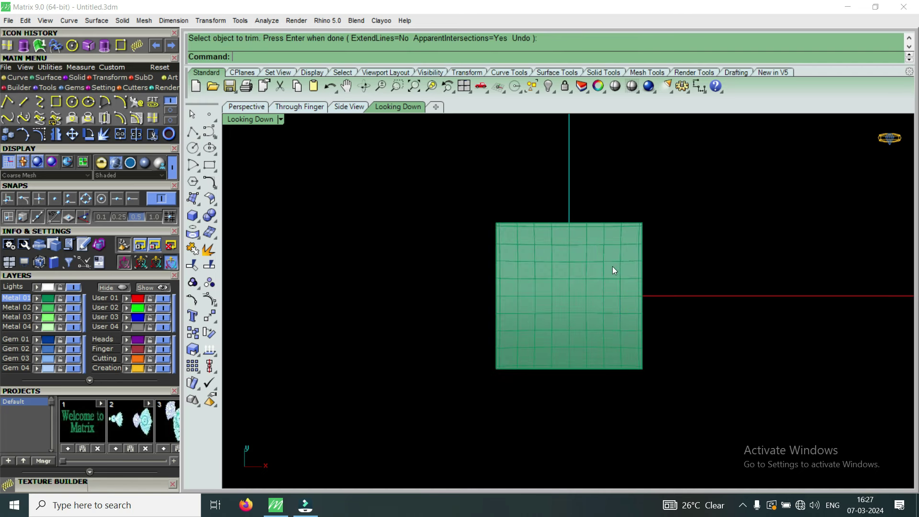
{"action": "left_click", "coordinate": [613, 268]}
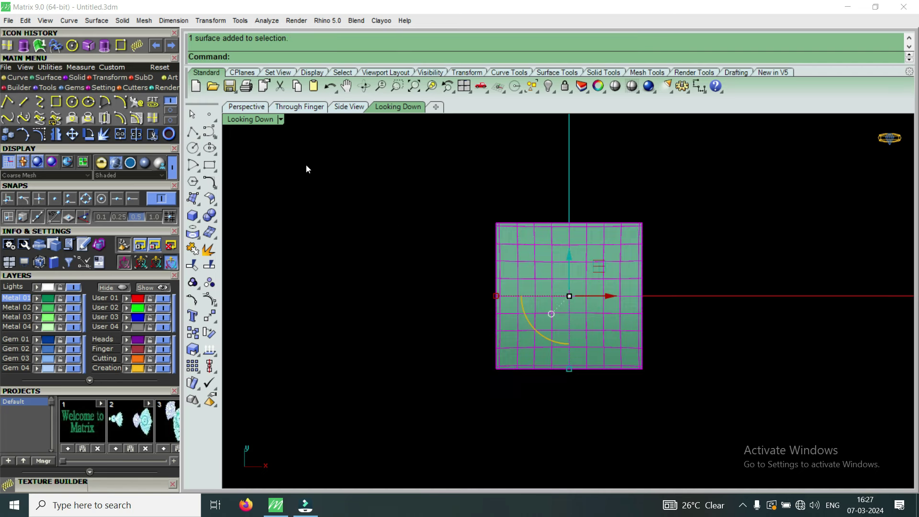
{"action": "double_click", "coordinate": [271, 124]}
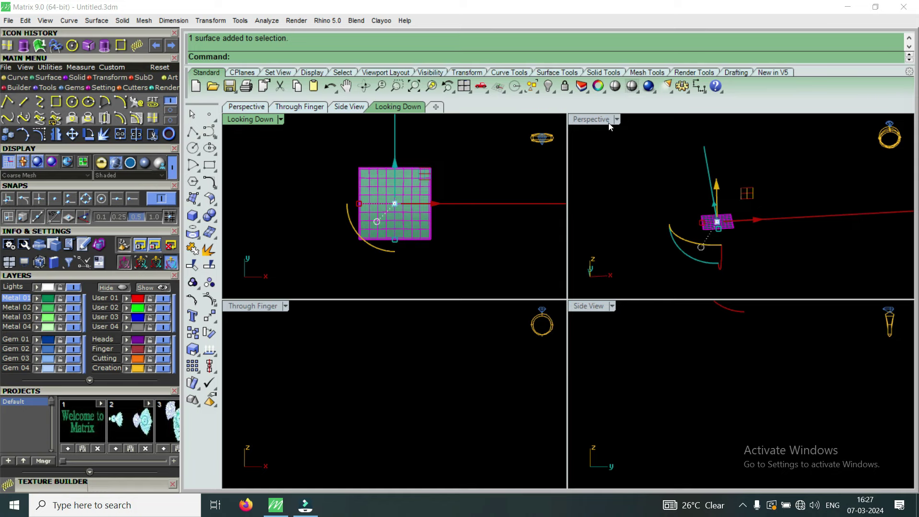
Maximize Perspective, select and orbit around the square surface, and show the Art tools
{"action": "double_click", "coordinate": [609, 123]}
{"action": "mouse_move", "coordinate": [513, 378]}
{"action": "right_mouse_down"}
{"action": "mouse_move", "coordinate": [514, 177]}
{"action": "mouse_move", "coordinate": [512, 384]}
{"action": "right_mouse_up"}
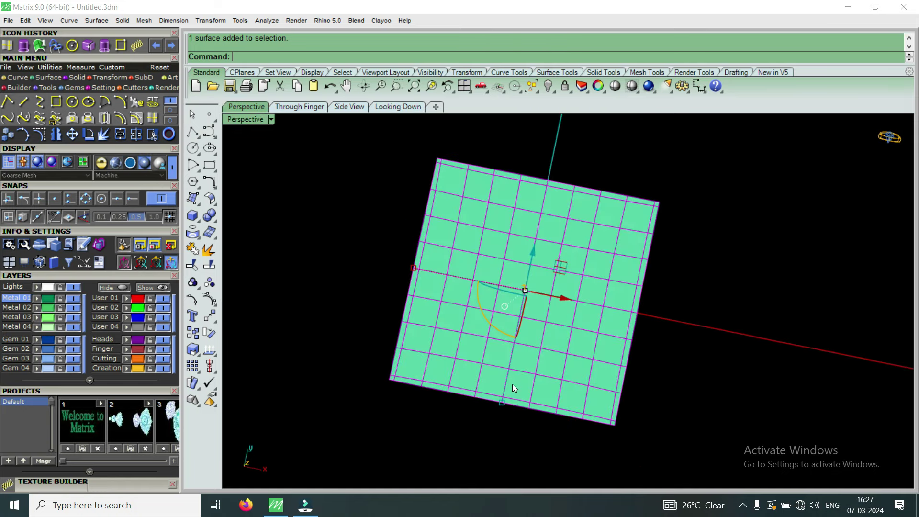
{"action": "key", "text": "Escape"}
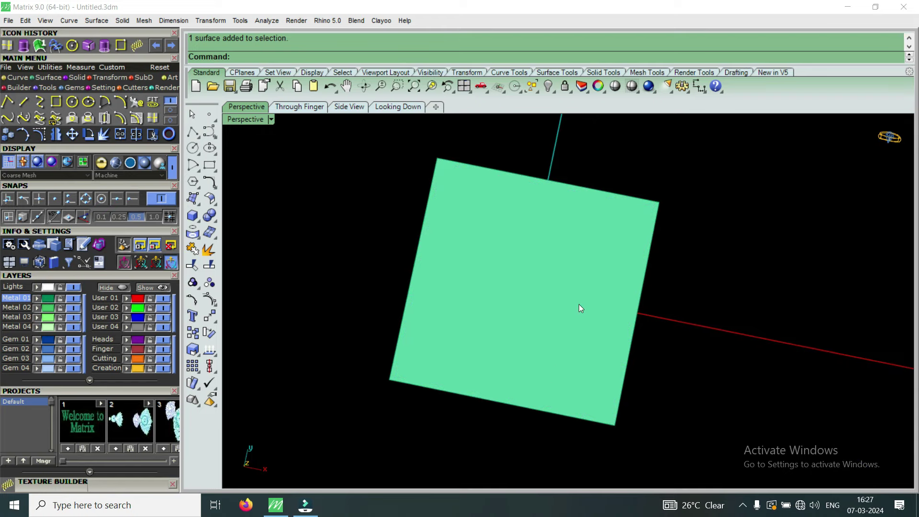
{"action": "left_click", "coordinate": [538, 320]}
{"action": "mouse_move", "coordinate": [579, 355]}
{"action": "right_mouse_down"}
{"action": "mouse_move", "coordinate": [412, 226]}
{"action": "mouse_move", "coordinate": [590, 288]}
{"action": "right_mouse_up"}
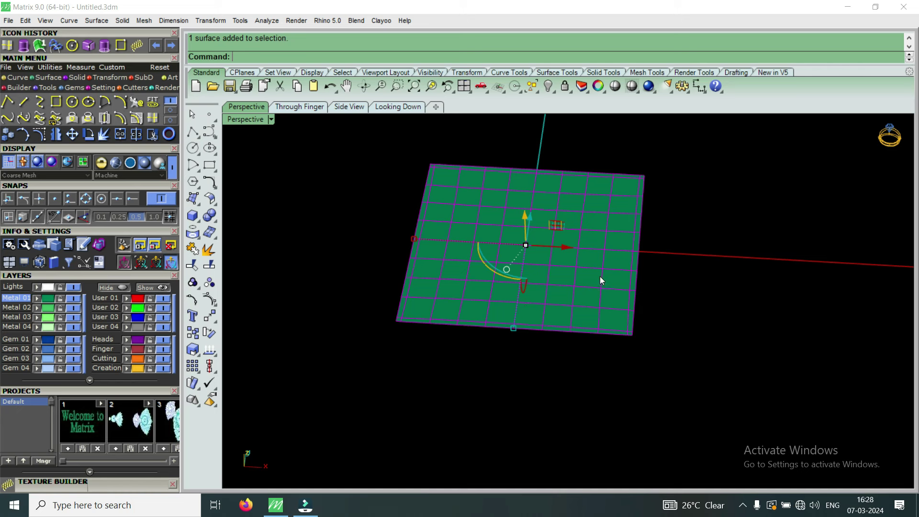
{"action": "right_click_drag", "start_coordinate": [601, 313], "coordinate": [551, 268]}
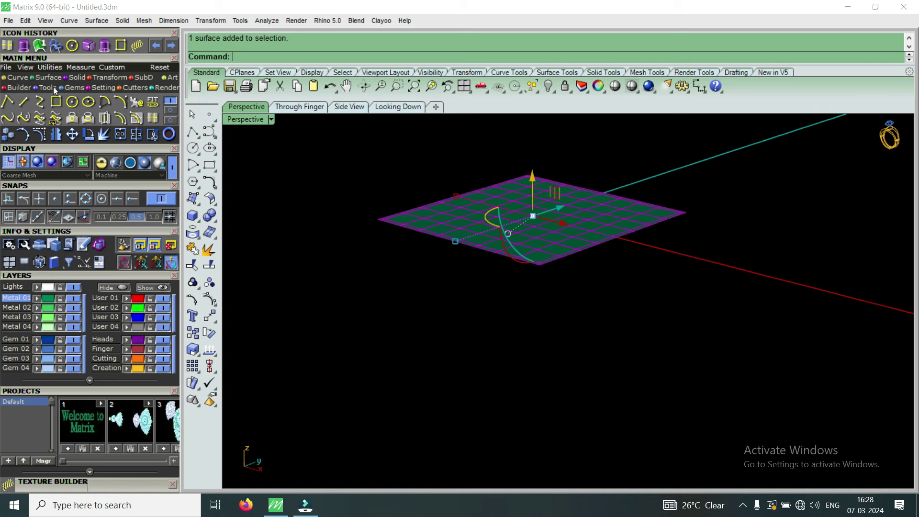
{"action": "left_click", "coordinate": [173, 77]}
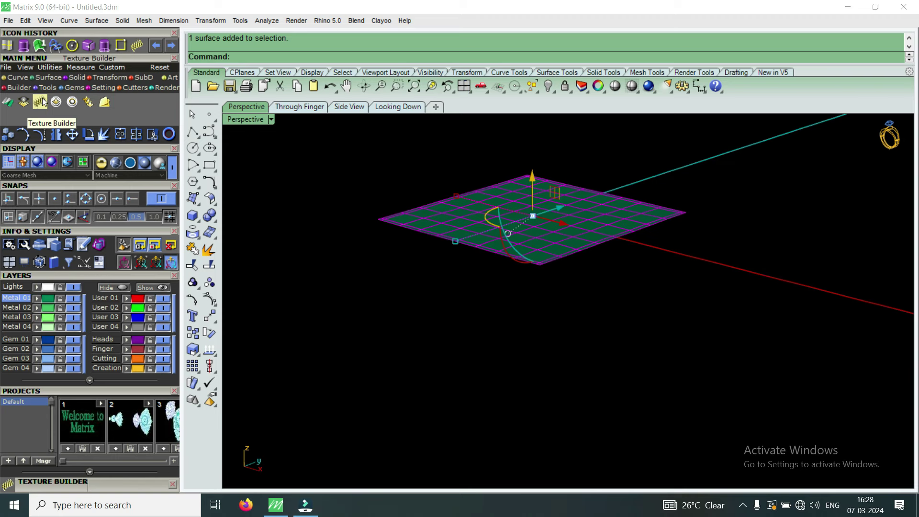
Start Texture Builder on the square surface and run a Low quality displacement preview
{"action": "left_click", "coordinate": [40, 102]}
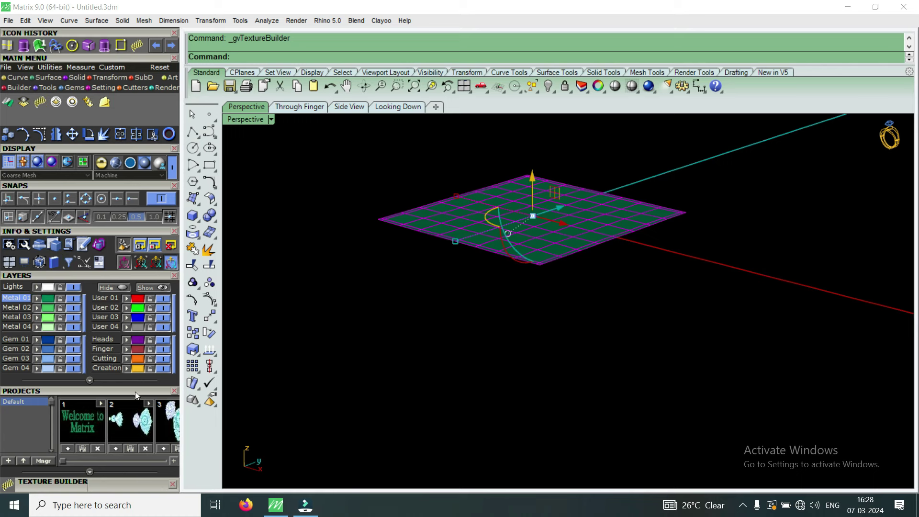
{"action": "left_click_drag", "start_coordinate": [135, 392], "coordinate": [140, 203]}
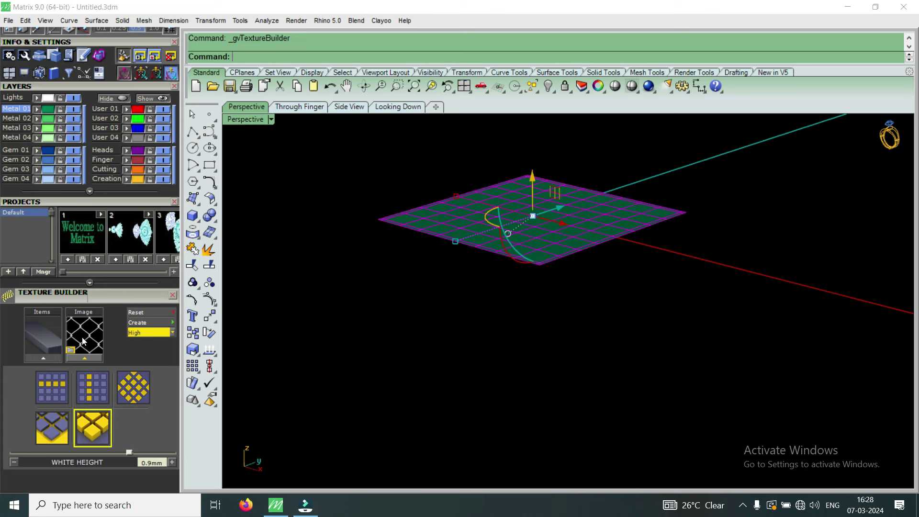
{"action": "right_click_drag", "start_coordinate": [504, 226], "coordinate": [586, 214]}
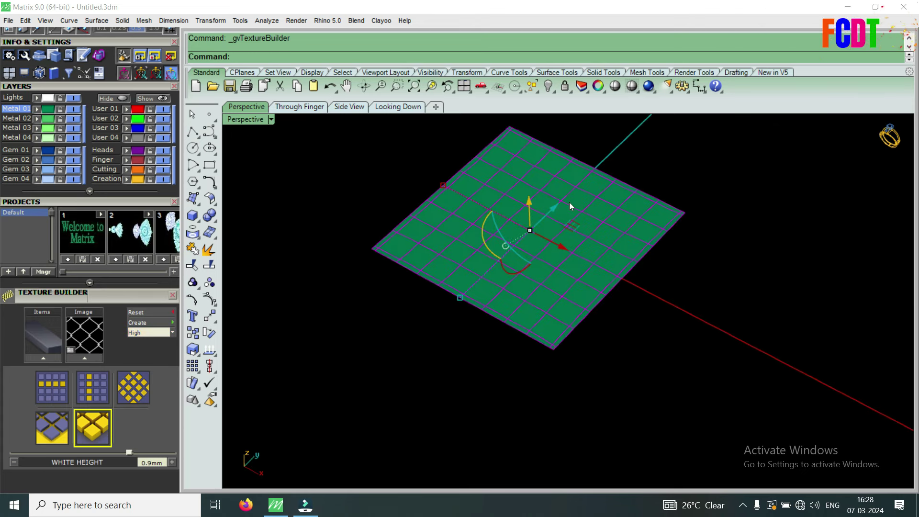
{"action": "left_click", "coordinate": [48, 339]}
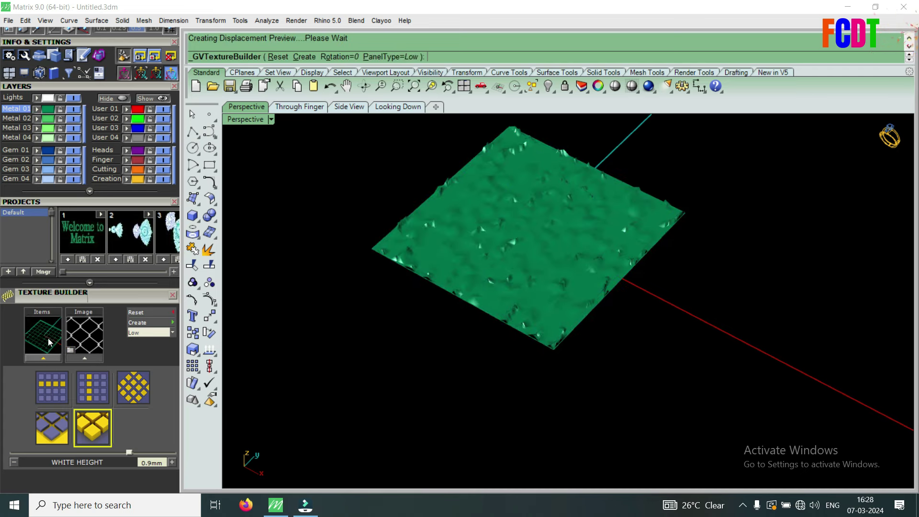
Tilt the view down onto the textured plane and browse the Textures folder for an image
{"action": "right_click_drag", "start_coordinate": [560, 248], "coordinate": [560, 314]}
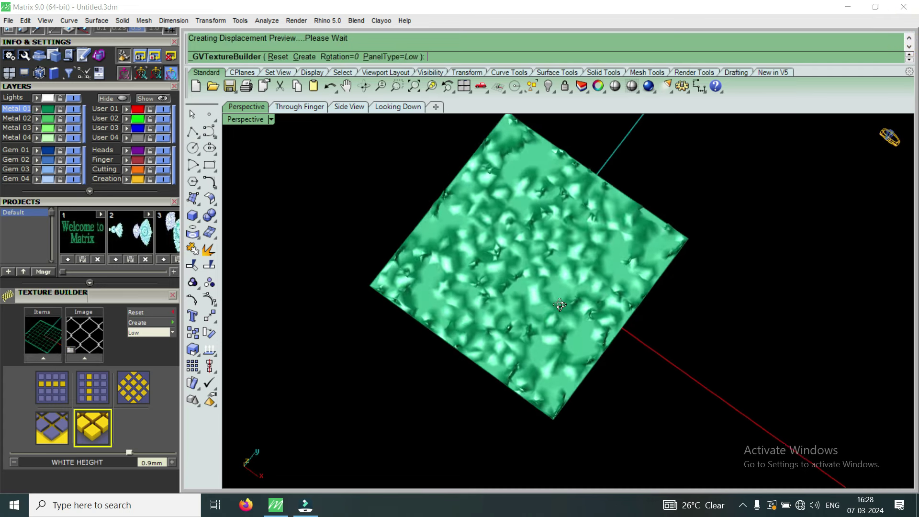
{"action": "left_click", "coordinate": [91, 361]}
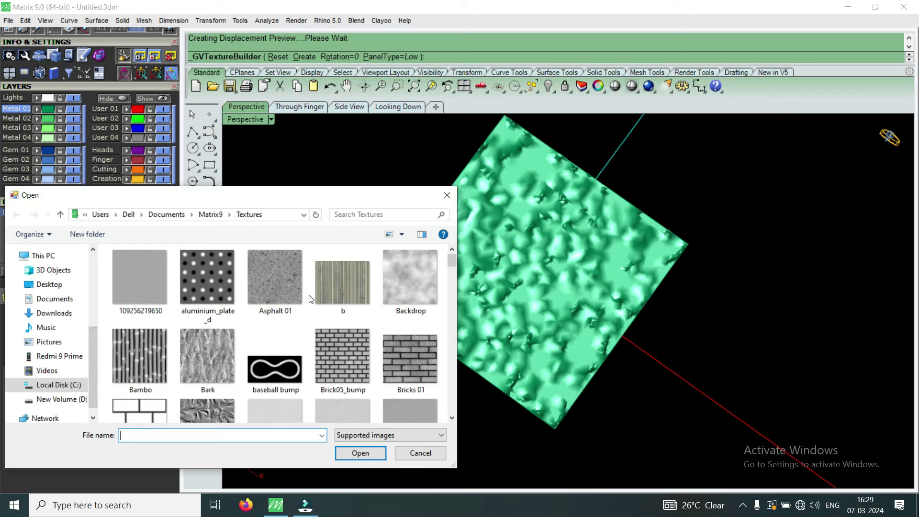
Find the Chainlink image among the Textures thumbnails and load it into Texture Builder
{"action": "scroll", "coordinate": [354, 289], "scroll_direction": "down", "scroll_amount": 1}
{"action": "scroll", "coordinate": [355, 289], "scroll_direction": "down", "scroll_amount": 1}
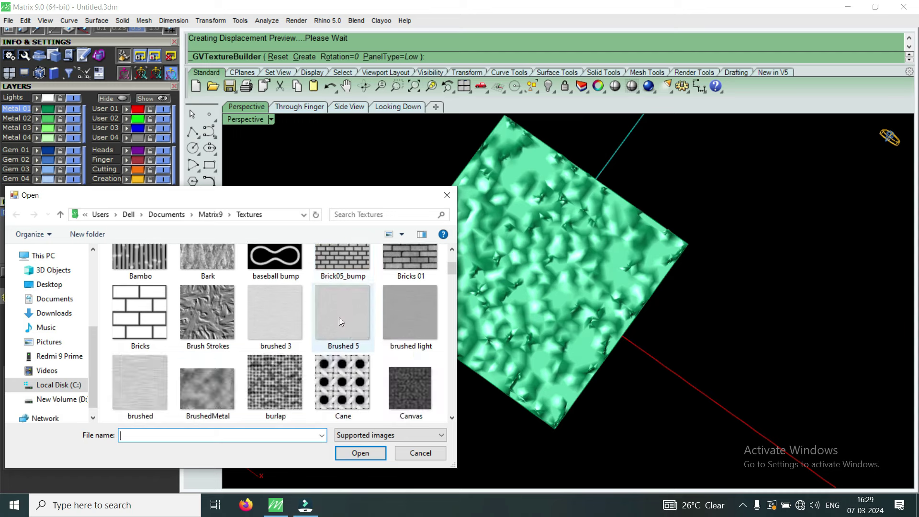
{"action": "scroll", "coordinate": [194, 276], "scroll_direction": "up", "scroll_amount": 2}
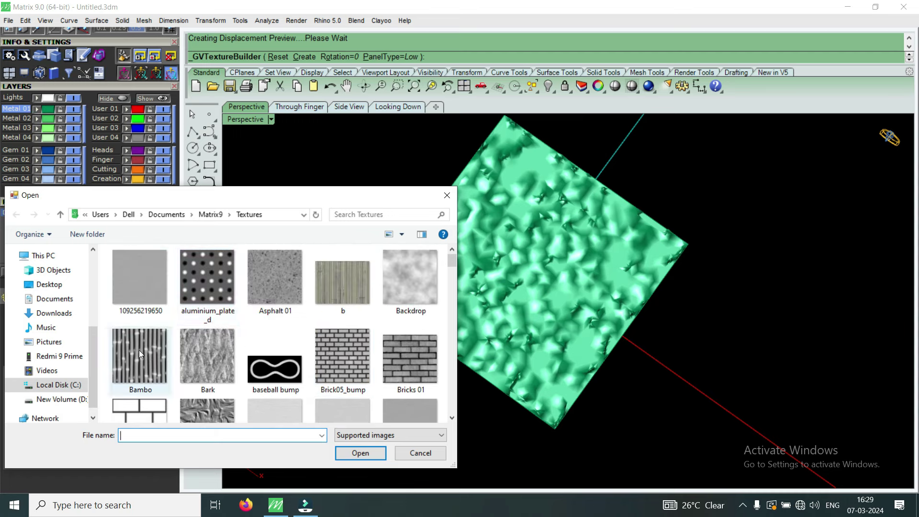
{"action": "scroll", "coordinate": [266, 340], "scroll_direction": "down", "scroll_amount": 1}
{"action": "scroll", "coordinate": [269, 327], "scroll_direction": "down", "scroll_amount": 2}
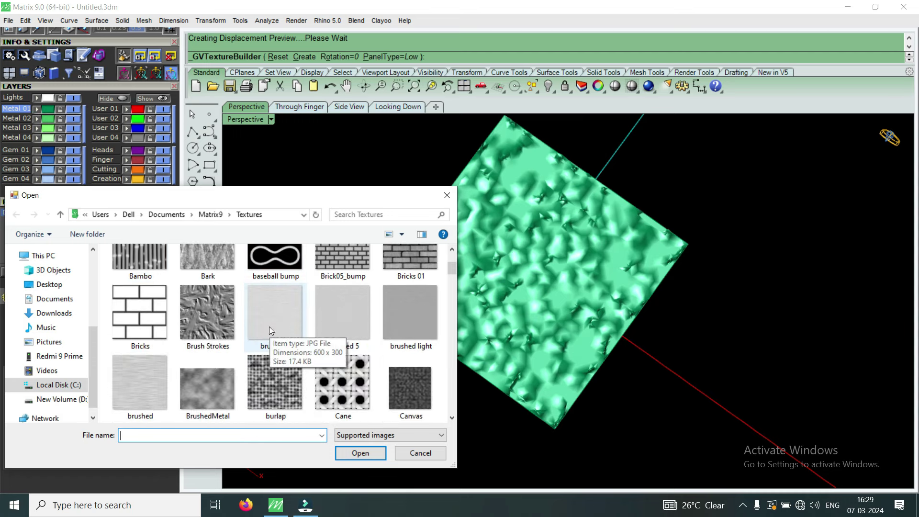
{"action": "scroll", "coordinate": [269, 326], "scroll_direction": "down", "scroll_amount": 2}
{"action": "scroll", "coordinate": [272, 323], "scroll_direction": "down", "scroll_amount": 2}
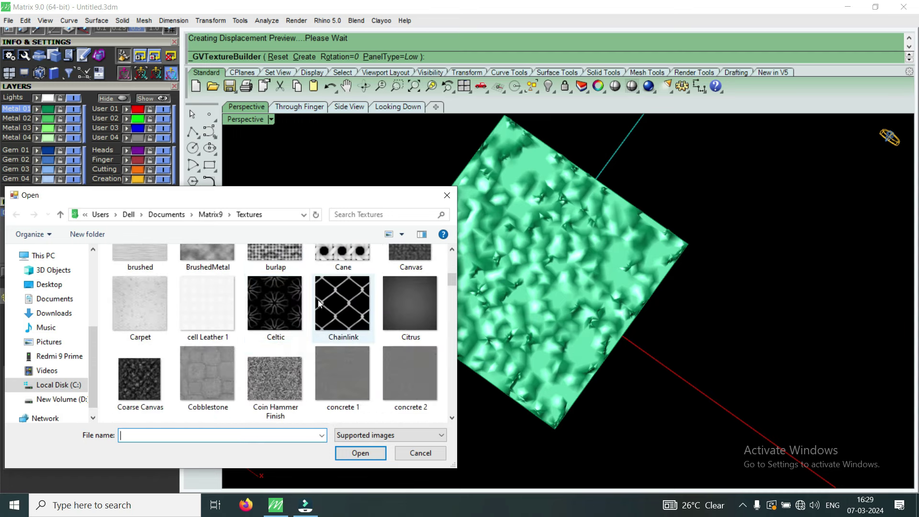
{"action": "scroll", "coordinate": [318, 300], "scroll_direction": "down", "scroll_amount": 2}
{"action": "scroll", "coordinate": [319, 299], "scroll_direction": "down", "scroll_amount": 1}
{"action": "scroll", "coordinate": [318, 298], "scroll_direction": "down", "scroll_amount": 2}
{"action": "scroll", "coordinate": [319, 299], "scroll_direction": "down", "scroll_amount": 1}
{"action": "scroll", "coordinate": [319, 298], "scroll_direction": "down", "scroll_amount": 1}
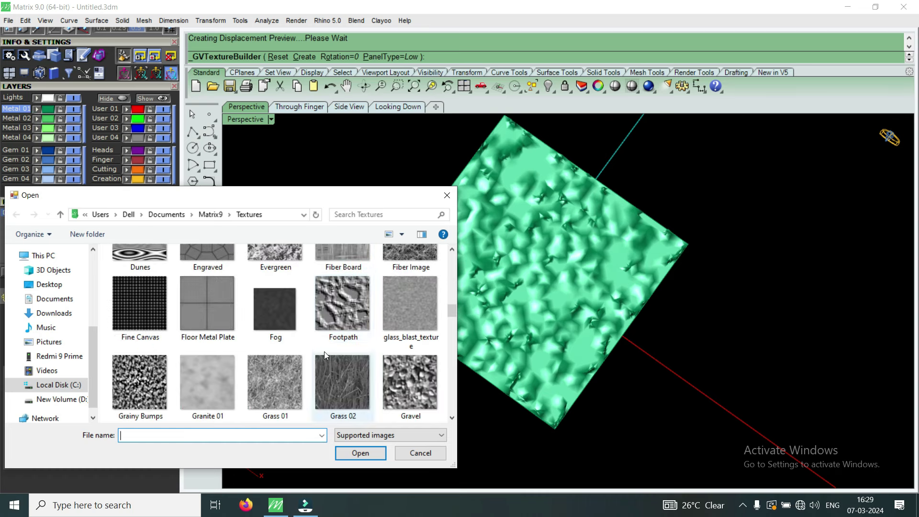
{"action": "scroll", "coordinate": [250, 377], "scroll_direction": "down", "scroll_amount": 2}
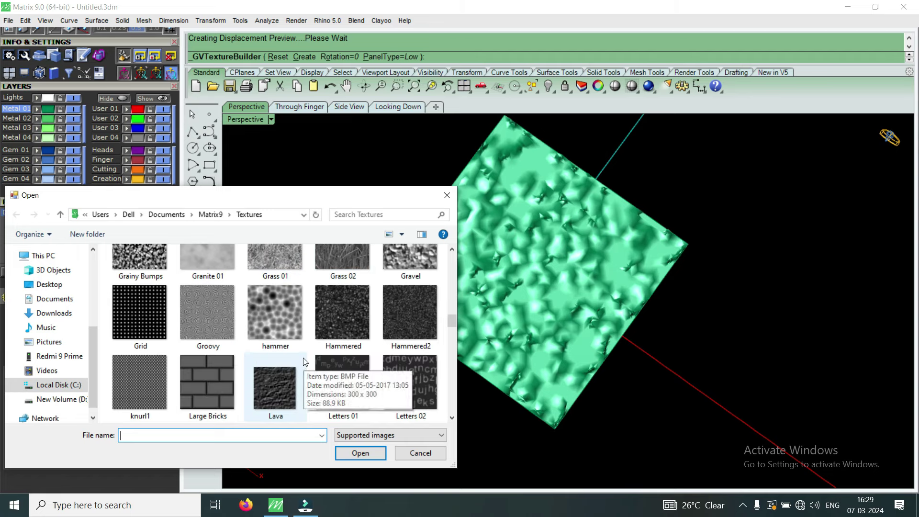
{"action": "scroll", "coordinate": [300, 322], "scroll_direction": "down", "scroll_amount": 1}
{"action": "scroll", "coordinate": [303, 322], "scroll_direction": "down", "scroll_amount": 1}
{"action": "scroll", "coordinate": [302, 322], "scroll_direction": "down", "scroll_amount": 1}
{"action": "scroll", "coordinate": [302, 322], "scroll_direction": "down", "scroll_amount": 1}
{"action": "scroll", "coordinate": [303, 322], "scroll_direction": "down", "scroll_amount": 1}
{"action": "scroll", "coordinate": [302, 321], "scroll_direction": "down", "scroll_amount": 2}
{"action": "scroll", "coordinate": [303, 321], "scroll_direction": "down", "scroll_amount": 1}
{"action": "scroll", "coordinate": [302, 321], "scroll_direction": "down", "scroll_amount": 1}
{"action": "scroll", "coordinate": [303, 320], "scroll_direction": "down", "scroll_amount": 1}
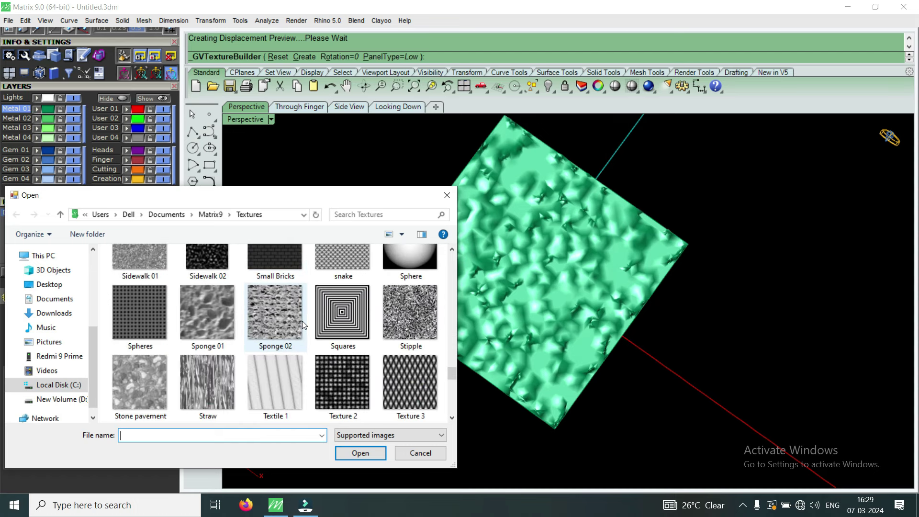
{"action": "scroll", "coordinate": [302, 321], "scroll_direction": "down", "scroll_amount": 2}
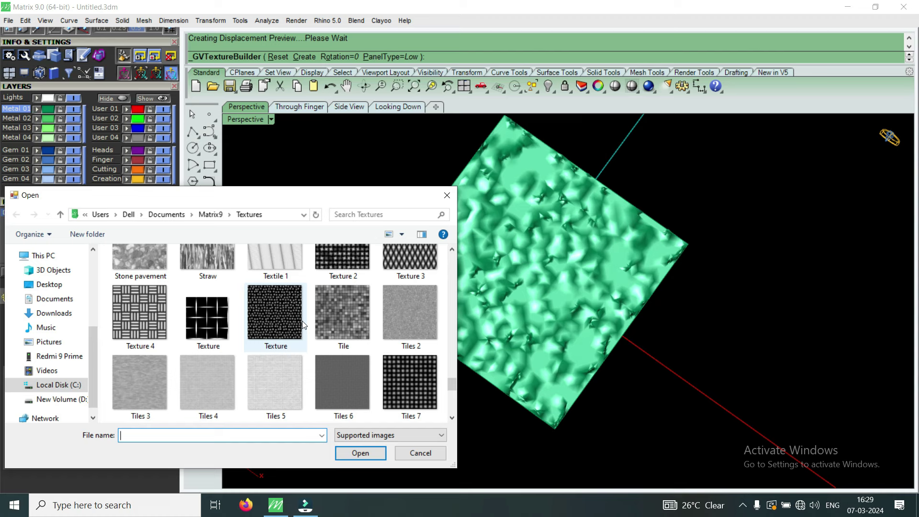
{"action": "mouse_move", "coordinate": [275, 313]}
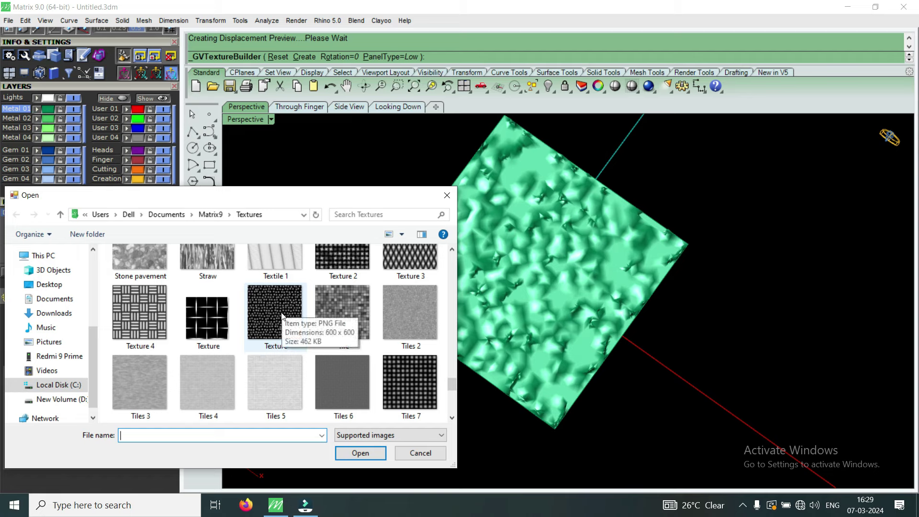
{"action": "scroll", "coordinate": [275, 317], "scroll_direction": "up", "scroll_amount": 2}
{"action": "scroll", "coordinate": [266, 319], "scroll_direction": "up", "scroll_amount": 3}
{"action": "scroll", "coordinate": [265, 319], "scroll_direction": "up", "scroll_amount": 3}
{"action": "scroll", "coordinate": [297, 308], "scroll_direction": "up", "scroll_amount": 3}
{"action": "scroll", "coordinate": [287, 314], "scroll_direction": "up", "scroll_amount": 3}
{"action": "scroll", "coordinate": [287, 316], "scroll_direction": "up", "scroll_amount": 3}
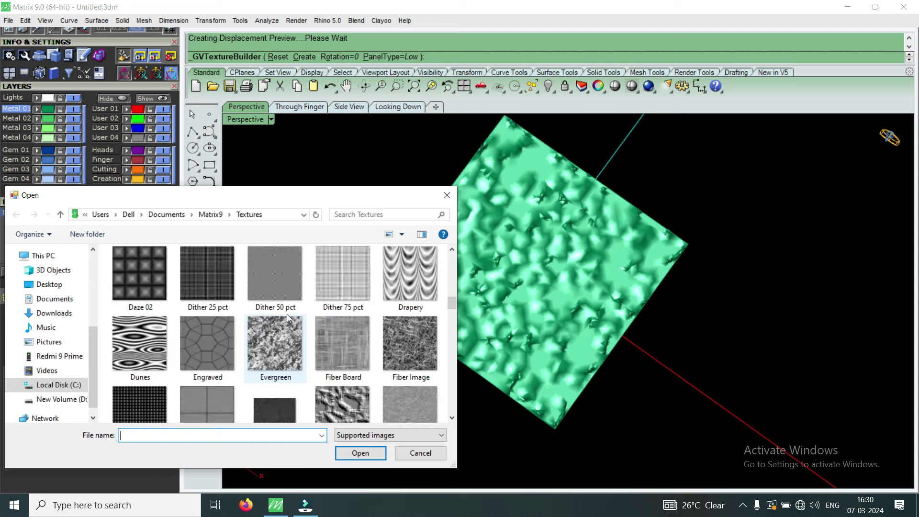
{"action": "scroll", "coordinate": [286, 314], "scroll_direction": "up", "scroll_amount": 2}
{"action": "scroll", "coordinate": [286, 314], "scroll_direction": "up", "scroll_amount": 2}
{"action": "scroll", "coordinate": [286, 314], "scroll_direction": "up", "scroll_amount": 3}
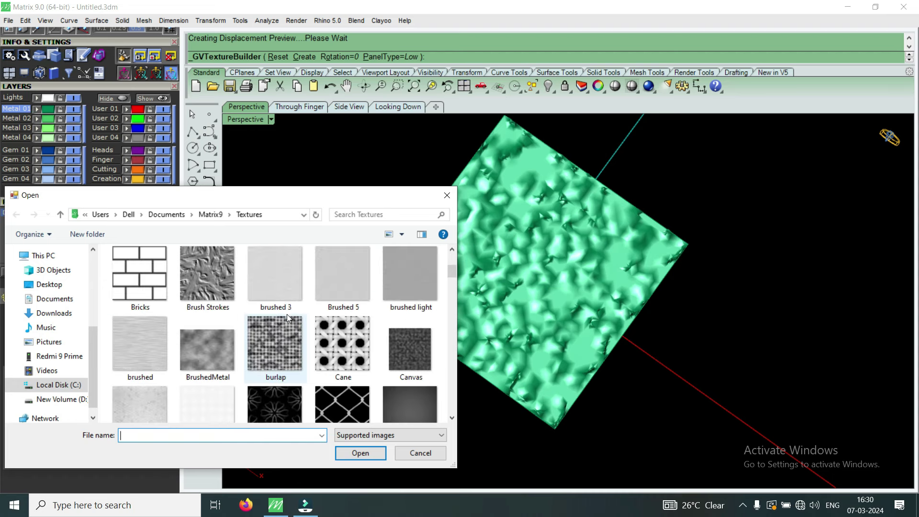
{"action": "scroll", "coordinate": [286, 314], "scroll_direction": "down", "scroll_amount": 2}
{"action": "left_click", "coordinate": [343, 316]}
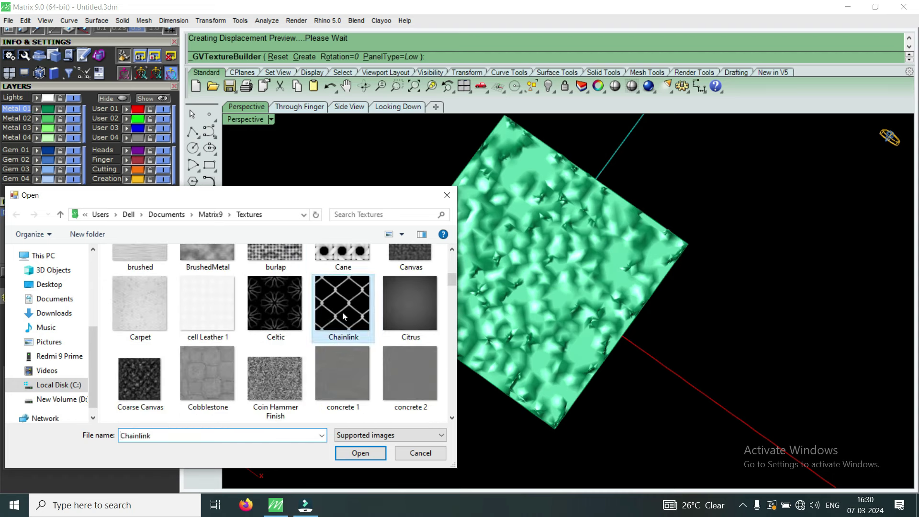
{"action": "left_click", "coordinate": [363, 453]}
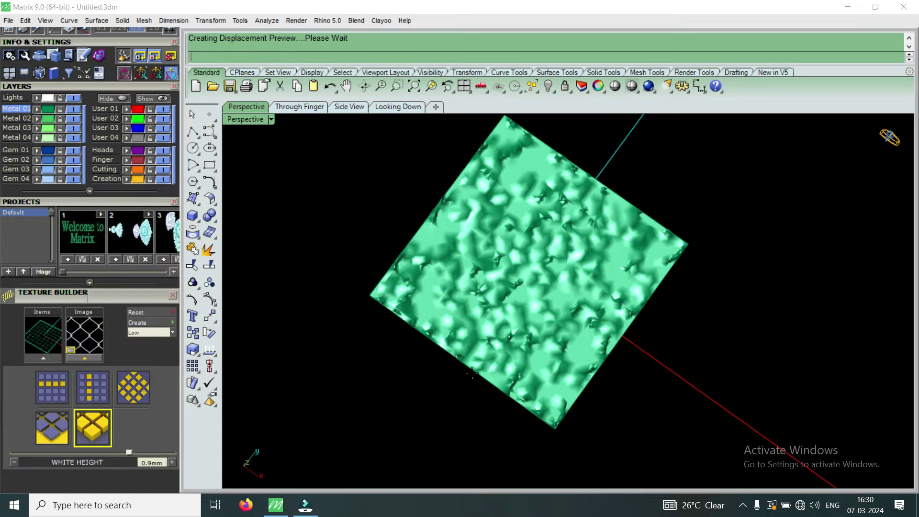
Switch the Texture Builder preview quality from Low to High and view the surface from above
{"action": "mouse_move", "coordinate": [510, 383]}
{"action": "right_mouse_down"}
{"action": "mouse_move", "coordinate": [534, 207]}
{"action": "mouse_move", "coordinate": [565, 345]}
{"action": "mouse_move", "coordinate": [429, 400]}
{"action": "right_mouse_up"}
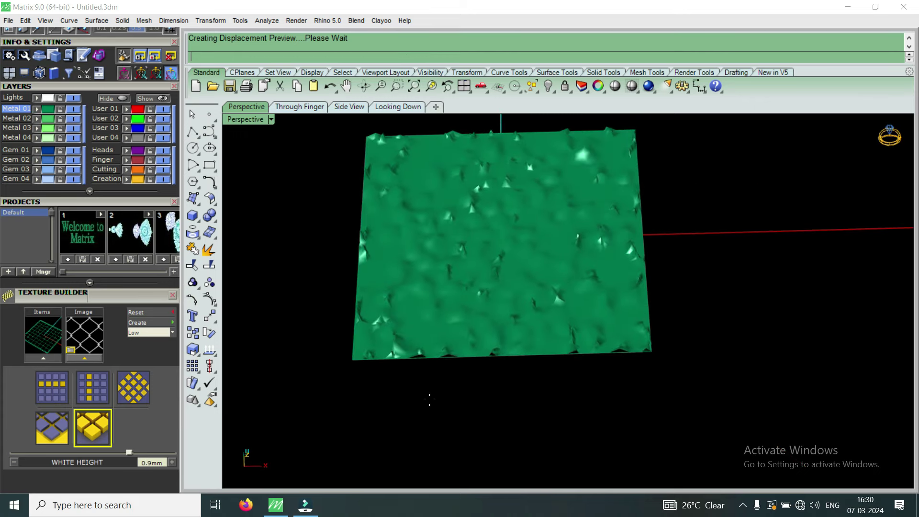
{"action": "left_click", "coordinate": [171, 333]}
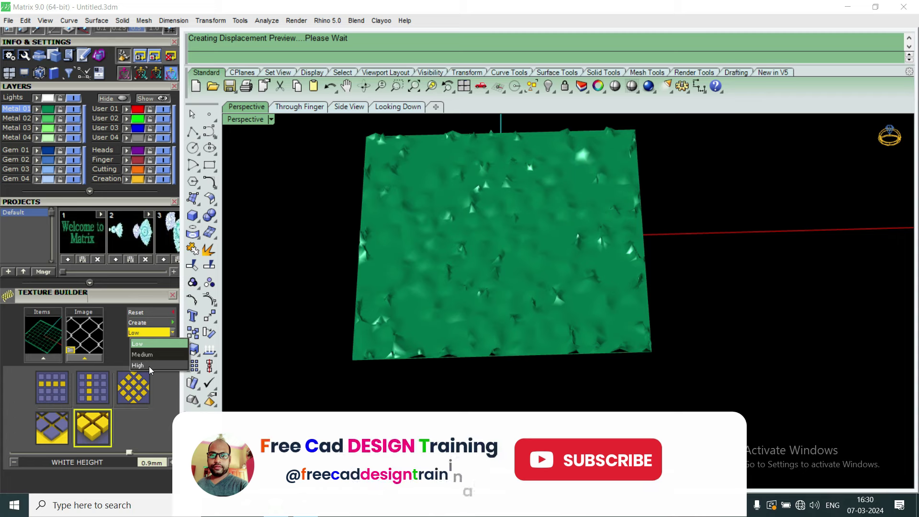
{"action": "left_click", "coordinate": [150, 365]}
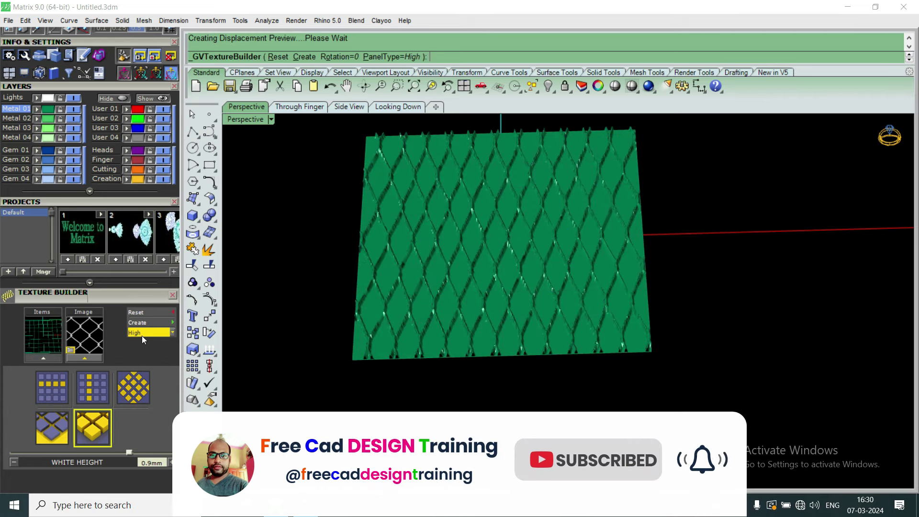
{"action": "right_click_drag", "start_coordinate": [479, 287], "coordinate": [480, 330]}
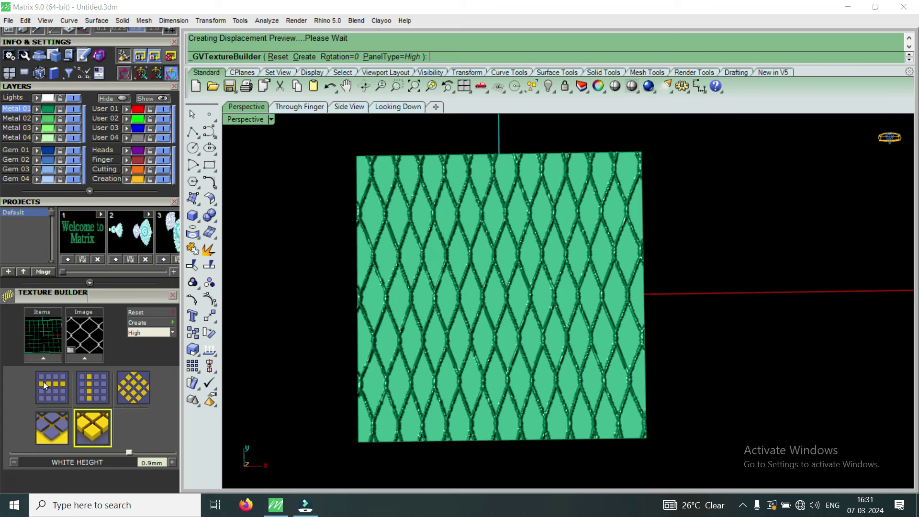
Set the horizontal Tile X repeats to 3
{"action": "left_click", "coordinate": [56, 394]}
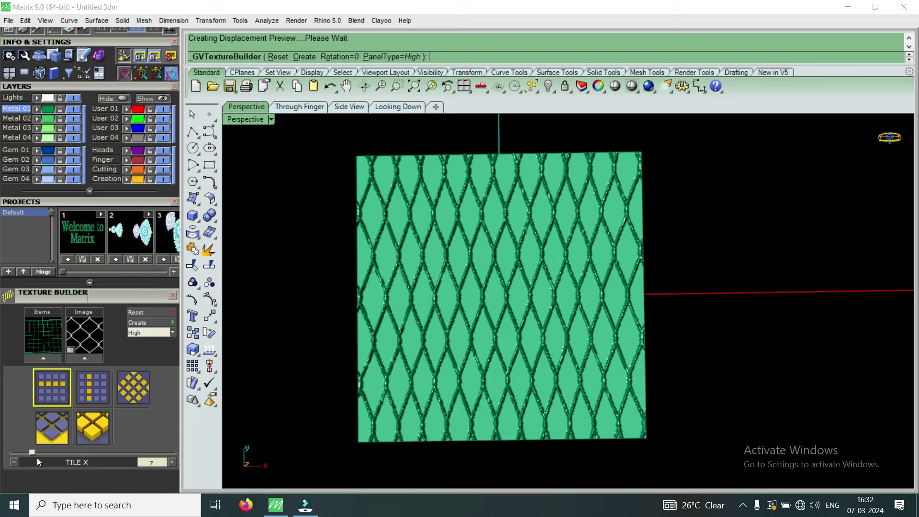
{"action": "left_click_drag", "start_coordinate": [31, 451], "coordinate": [20, 453]}
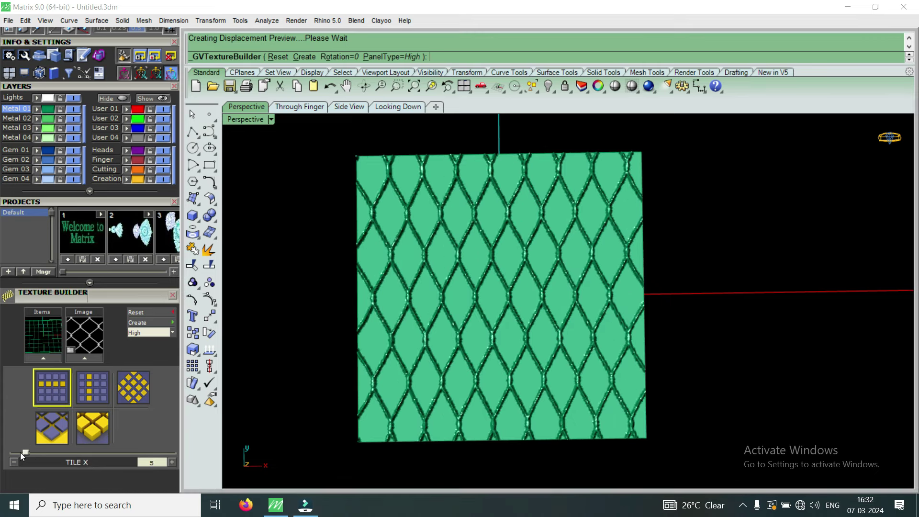
{"action": "left_click_drag", "start_coordinate": [25, 453], "coordinate": [20, 453]}
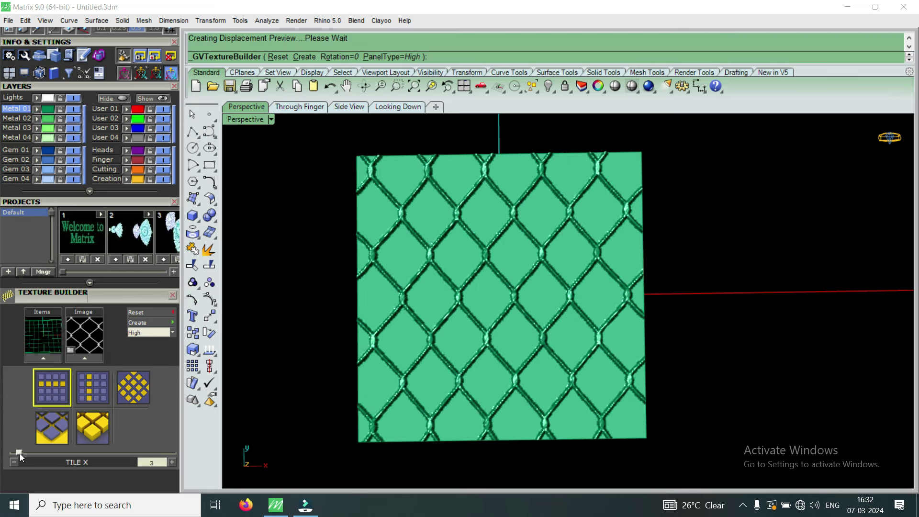
{"action": "left_click_drag", "start_coordinate": [18, 452], "coordinate": [15, 453]}
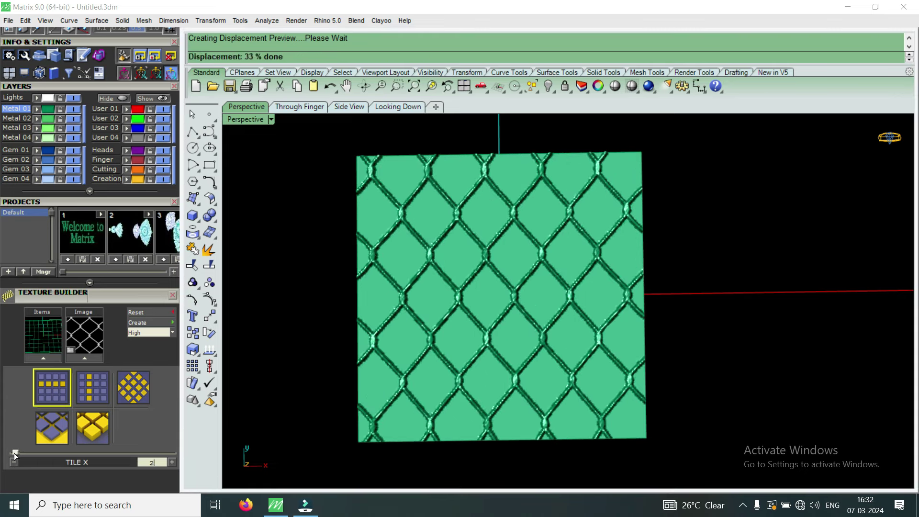
{"action": "left_click_drag", "start_coordinate": [15, 453], "coordinate": [19, 453]}
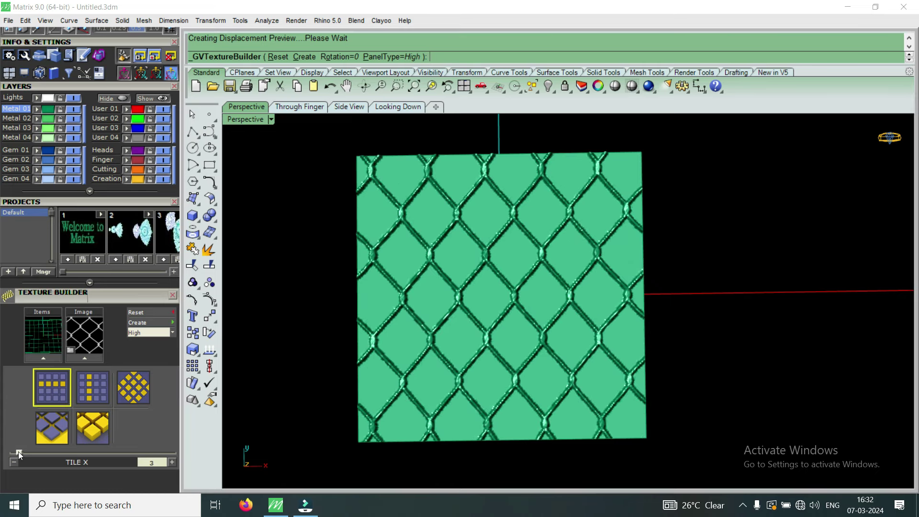
Set the vertical Tile Y repeats to 3, then pick the Rotation setting
{"action": "left_click", "coordinate": [93, 386]}
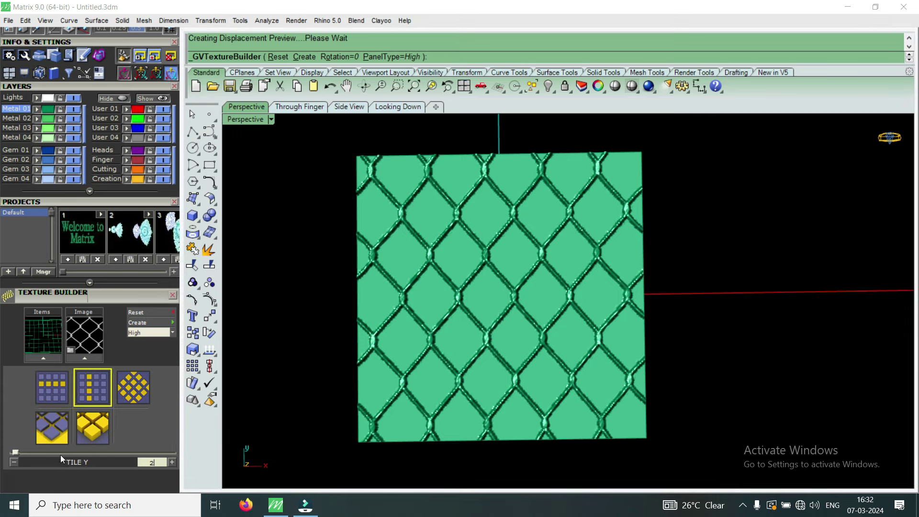
{"action": "left_click_drag", "start_coordinate": [17, 451], "coordinate": [31, 450]}
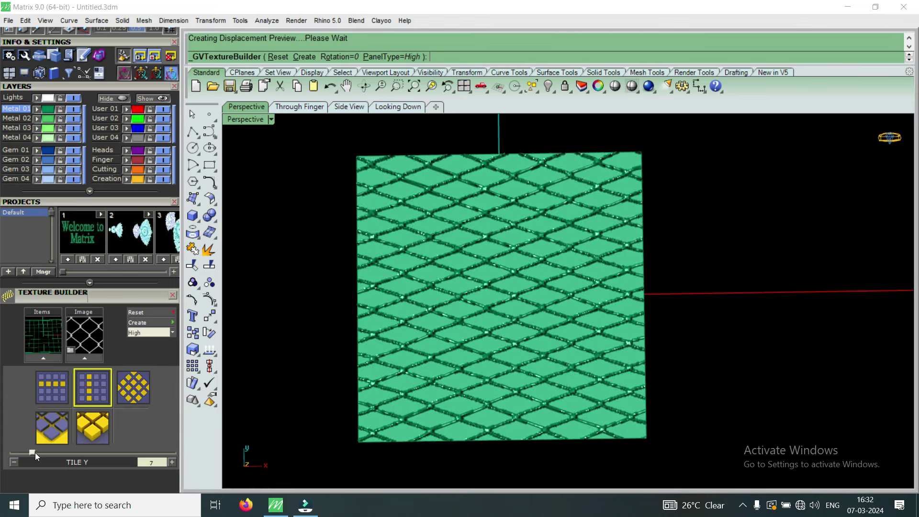
{"action": "left_click_drag", "start_coordinate": [32, 452], "coordinate": [19, 454]}
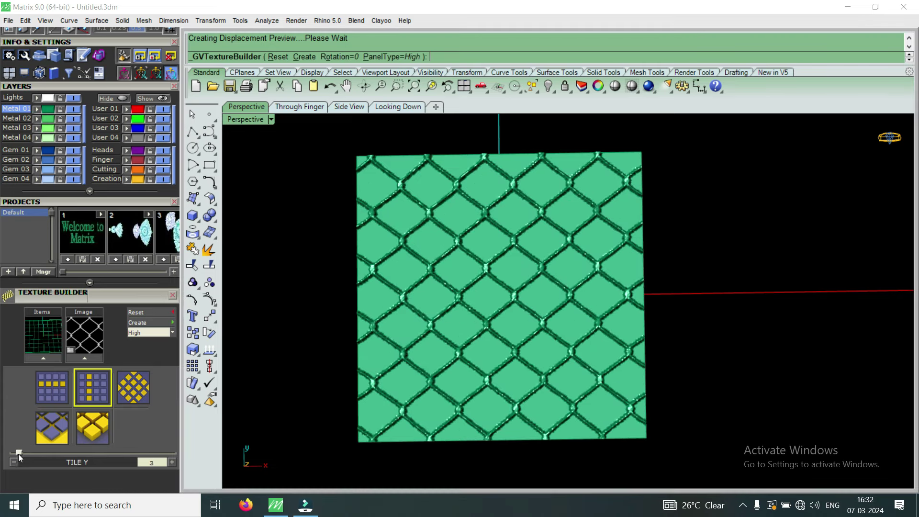
{"action": "left_click", "coordinate": [131, 393]}
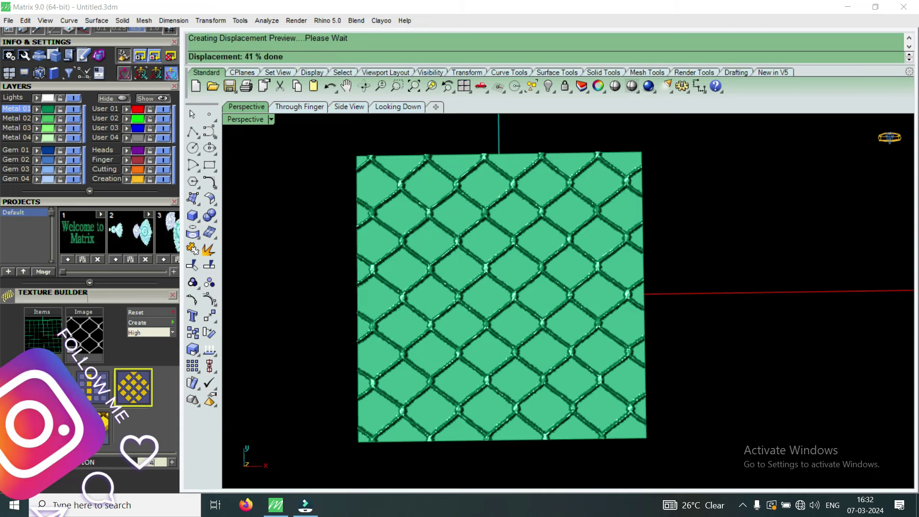
Try an 11-degree pattern rotation, check both tiling values, then reset rotation to 0
{"action": "left_click_drag", "start_coordinate": [19, 451], "coordinate": [64, 453]}
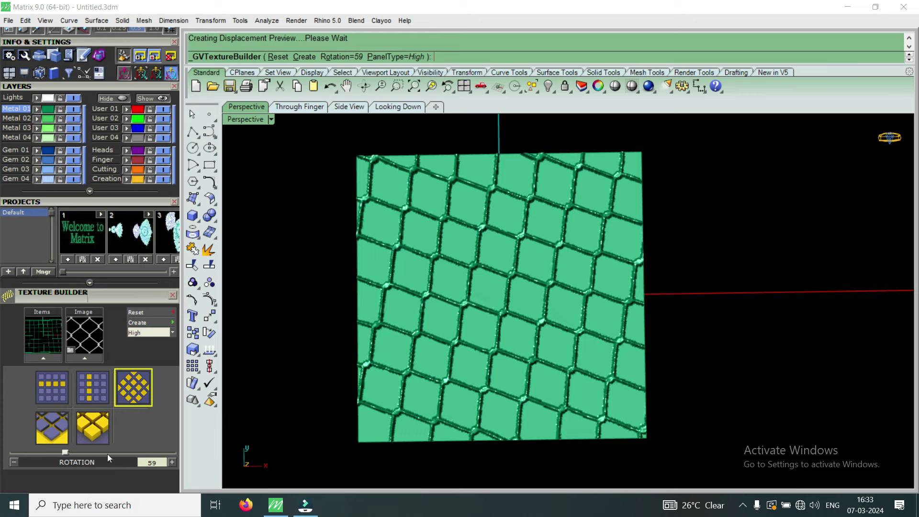
{"action": "left_click", "coordinate": [57, 393]}
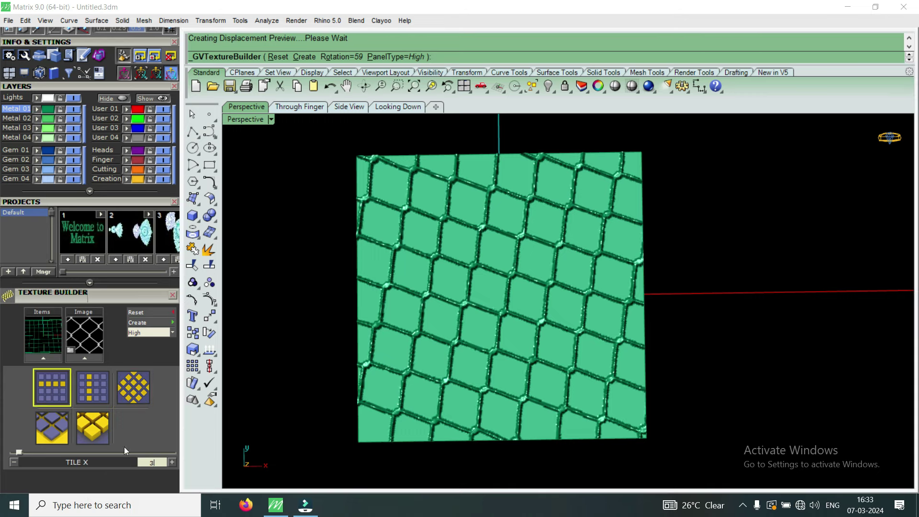
{"action": "left_click", "coordinate": [98, 397]}
{"action": "left_click", "coordinate": [141, 405]}
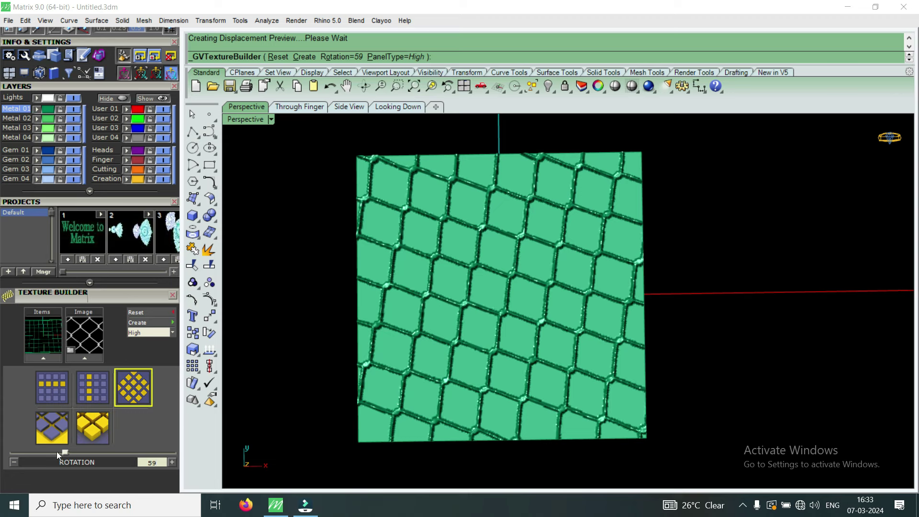
{"action": "left_click_drag", "start_coordinate": [65, 453], "coordinate": [10, 461]}
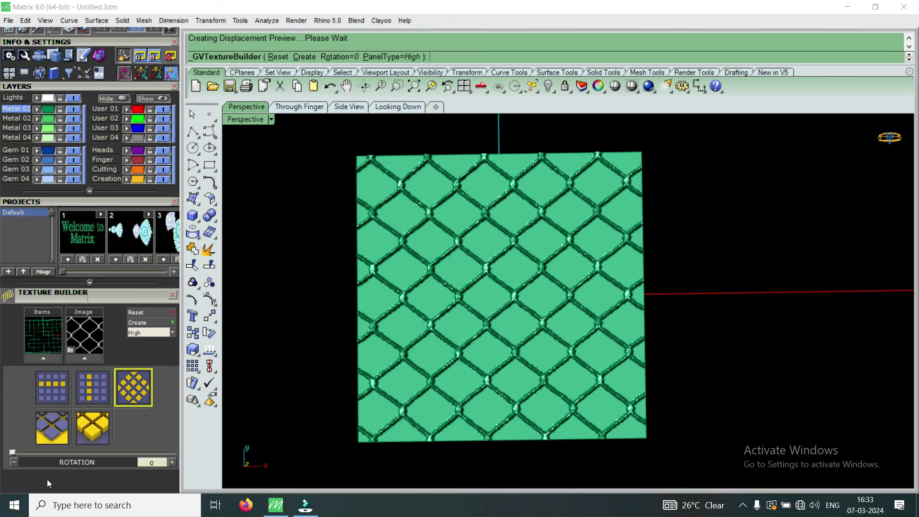
Try 2 vertical repeats, restore Tile Y to 3, and bring up Tile X at 3
{"action": "left_click", "coordinate": [89, 386]}
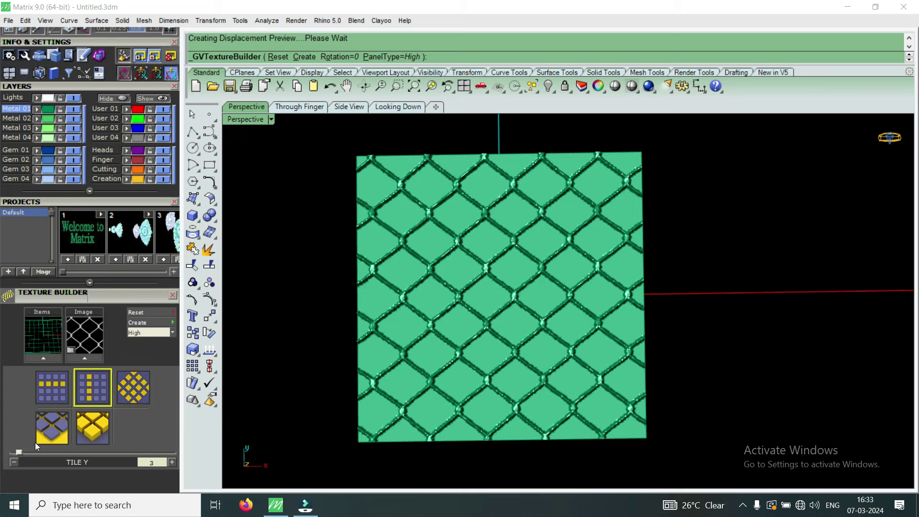
{"action": "left_click_drag", "start_coordinate": [20, 452], "coordinate": [15, 453]}
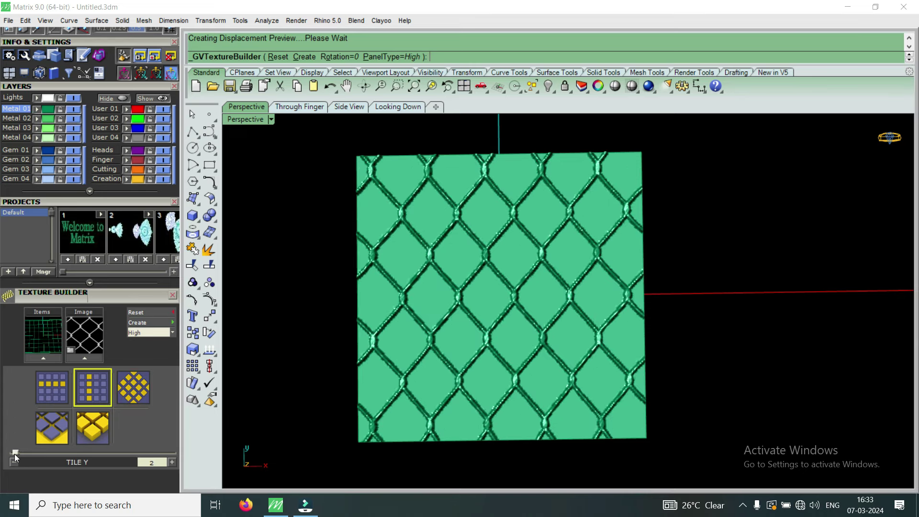
{"action": "left_click_drag", "start_coordinate": [14, 453], "coordinate": [19, 453]}
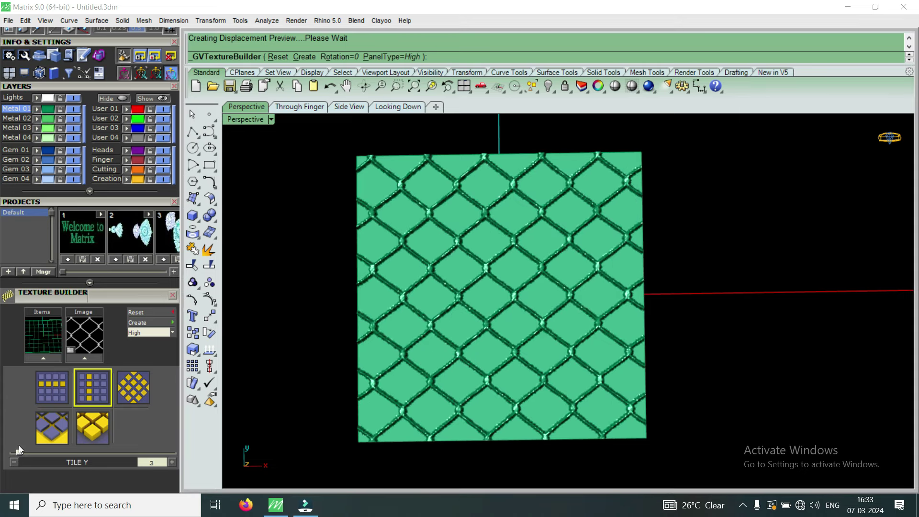
{"action": "left_click", "coordinate": [47, 393]}
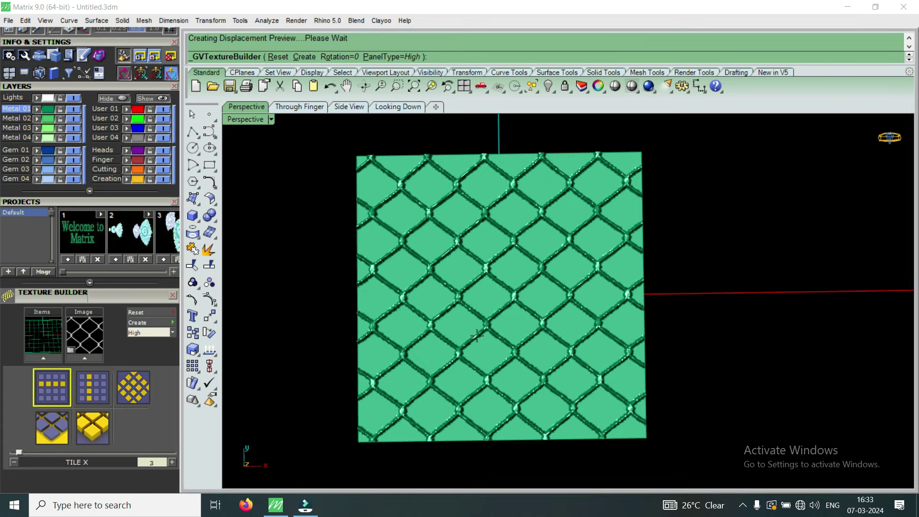
Bring up the Black Height setting and orbit the Perspective view around the textured panel
{"action": "left_click", "coordinate": [57, 432]}
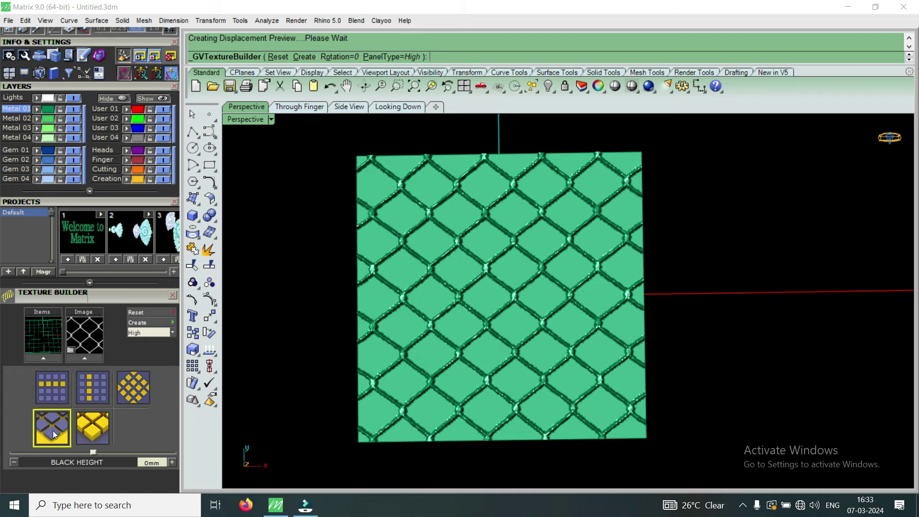
{"action": "mouse_move", "coordinate": [455, 412]}
{"action": "right_mouse_down"}
{"action": "mouse_move", "coordinate": [490, 190]}
{"action": "mouse_move", "coordinate": [437, 205]}
{"action": "mouse_move", "coordinate": [351, 203]}
{"action": "mouse_move", "coordinate": [464, 242]}
{"action": "mouse_move", "coordinate": [626, 234]}
{"action": "mouse_move", "coordinate": [130, 417]}
{"action": "right_mouse_up"}
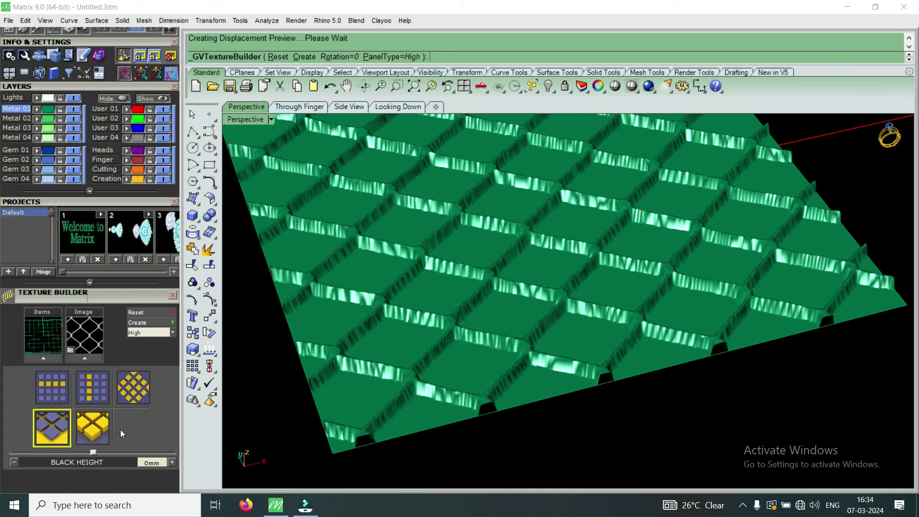
{"action": "mouse_move", "coordinate": [493, 369]}
{"action": "right_mouse_down"}
{"action": "mouse_move", "coordinate": [466, 386]}
{"action": "mouse_move", "coordinate": [427, 354]}
{"action": "right_mouse_up"}
{"action": "scroll", "coordinate": [426, 355], "scroll_direction": "up", "scroll_amount": 3}
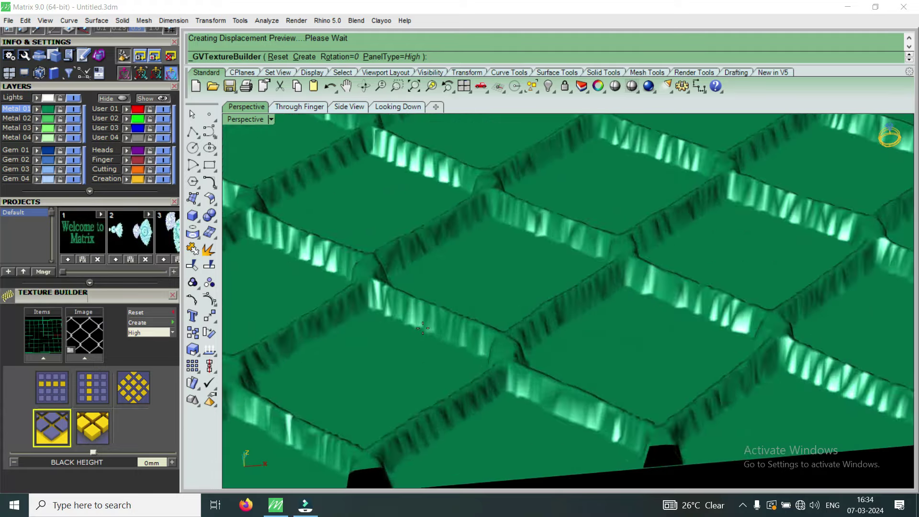
{"action": "scroll", "coordinate": [454, 315], "scroll_direction": "up", "scroll_amount": 4}
{"action": "scroll", "coordinate": [533, 335], "scroll_direction": "down", "scroll_amount": 5}
{"action": "mouse_move", "coordinate": [533, 335]}
{"action": "right_mouse_down"}
{"action": "mouse_move", "coordinate": [486, 386]}
{"action": "mouse_move", "coordinate": [466, 351]}
{"action": "right_mouse_up"}
{"action": "scroll", "coordinate": [496, 388], "scroll_direction": "down", "scroll_amount": 3}
{"action": "mouse_move", "coordinate": [496, 389]}
{"action": "right_mouse_down"}
{"action": "mouse_move", "coordinate": [444, 351]}
{"action": "mouse_move", "coordinate": [439, 280]}
{"action": "mouse_move", "coordinate": [525, 297]}
{"action": "mouse_move", "coordinate": [424, 191]}
{"action": "right_mouse_up"}
{"action": "scroll", "coordinate": [438, 280], "scroll_direction": "down", "scroll_amount": 2}
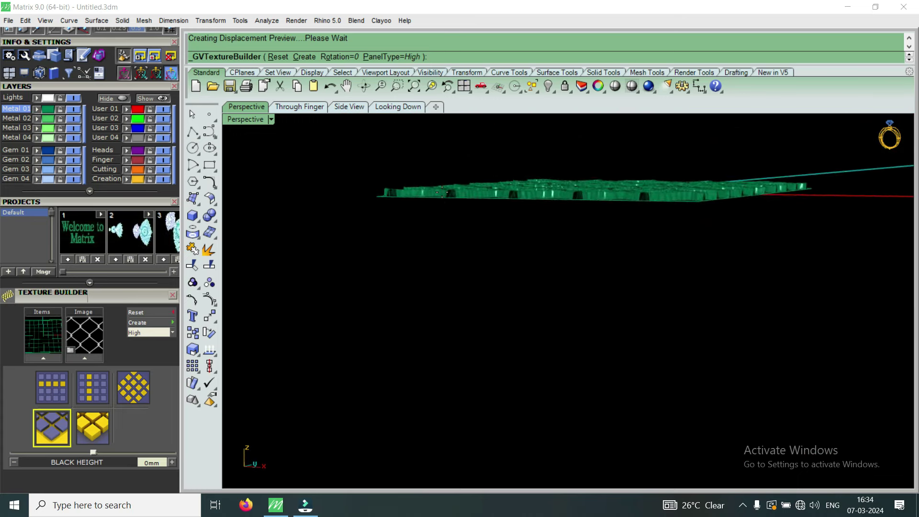
{"action": "scroll", "coordinate": [424, 191], "scroll_direction": "up", "scroll_amount": 3}
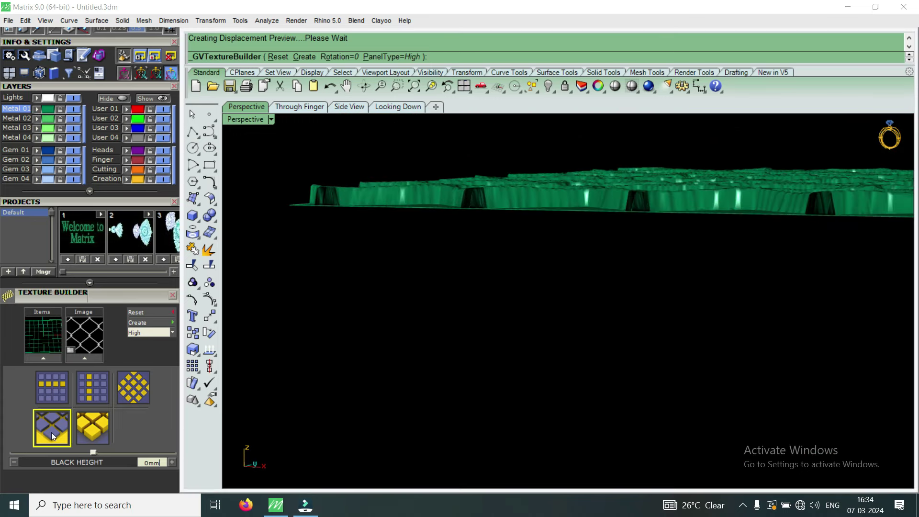
Take black height through -0.1, -0.5, -0.6 and -0.2mm, ending at 0.1mm
{"action": "left_click_drag", "start_coordinate": [91, 452], "coordinate": [87, 455]}
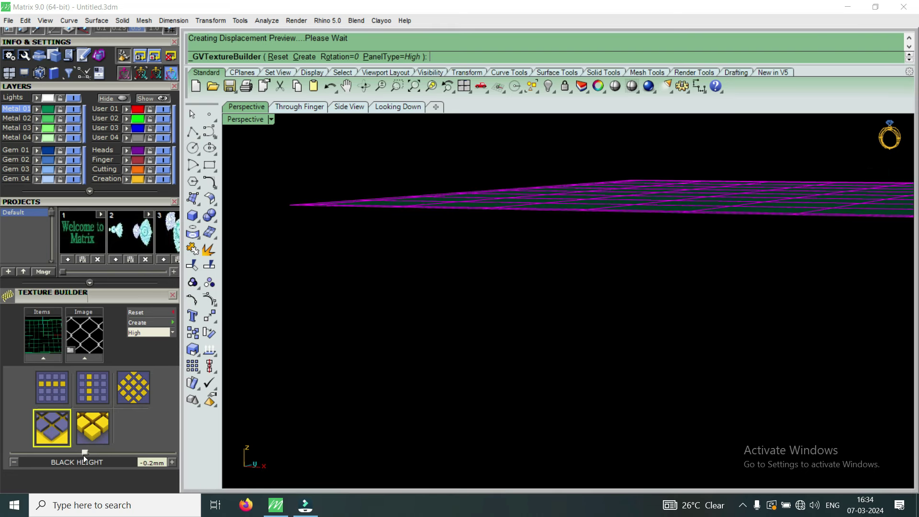
{"action": "left_click_drag", "start_coordinate": [85, 453], "coordinate": [73, 455]}
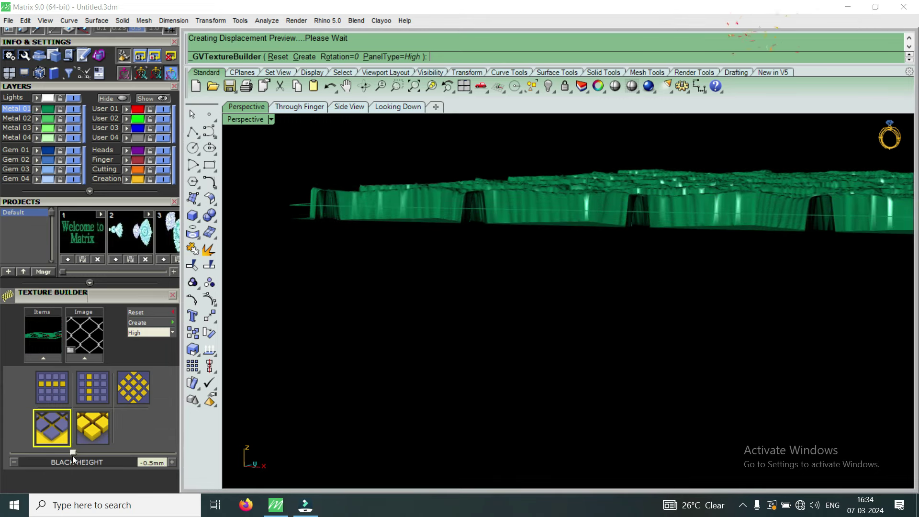
{"action": "left_click_drag", "start_coordinate": [74, 453], "coordinate": [67, 453]}
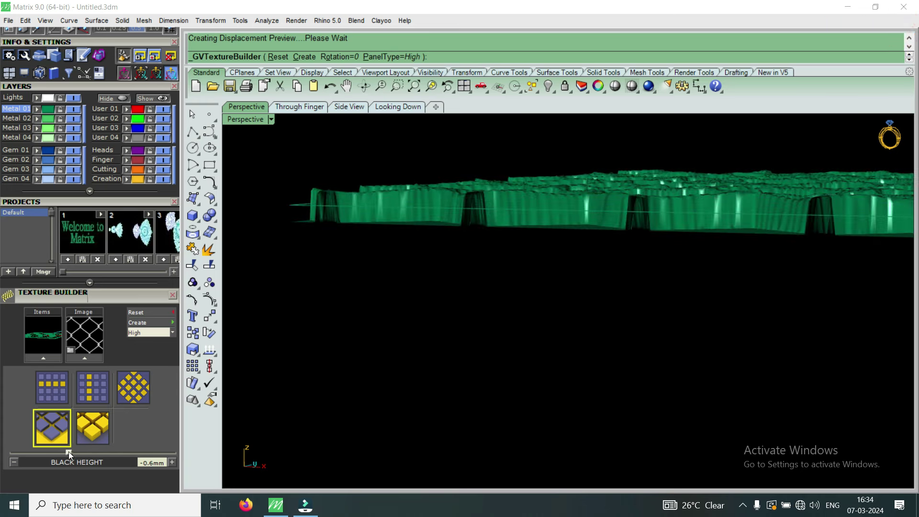
{"action": "left_click_drag", "start_coordinate": [68, 452], "coordinate": [85, 448]}
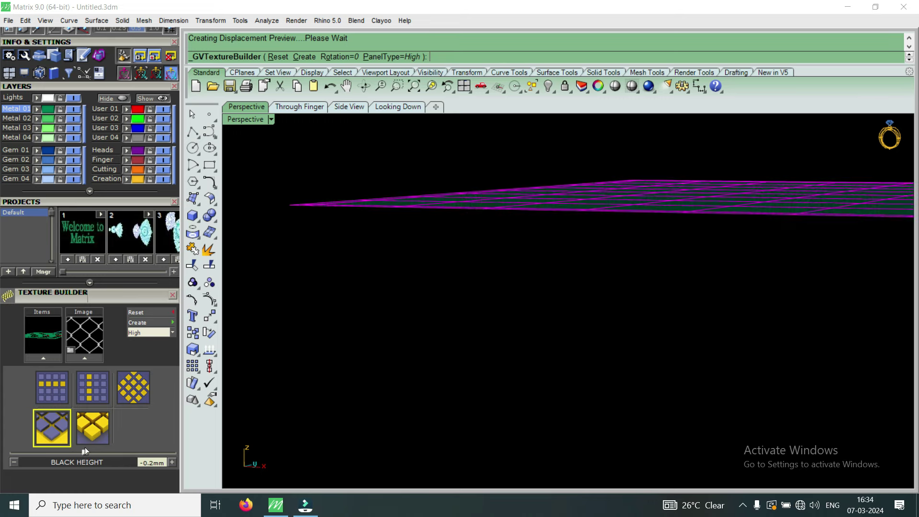
{"action": "left_click_drag", "start_coordinate": [84, 452], "coordinate": [96, 447]}
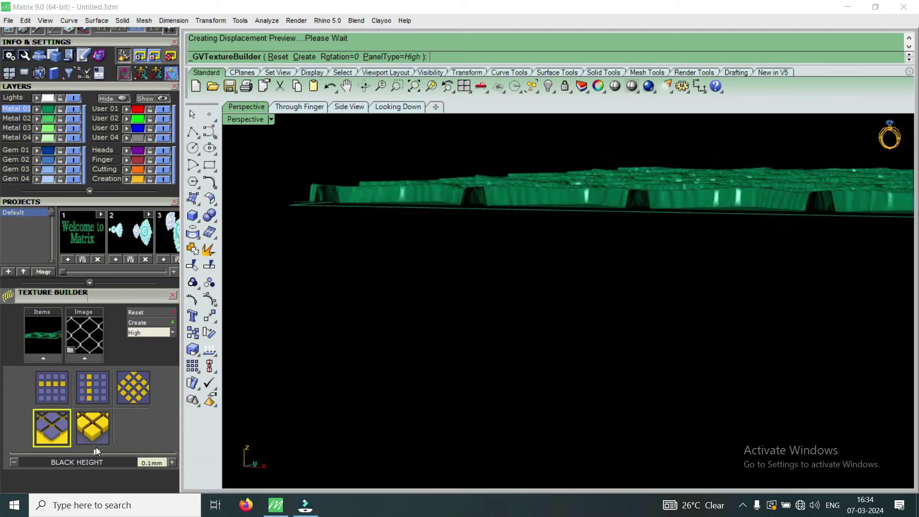
{"action": "mouse_move", "coordinate": [389, 401]}
{"action": "right_mouse_down"}
{"action": "mouse_move", "coordinate": [421, 174]}
{"action": "mouse_move", "coordinate": [462, 281]}
{"action": "mouse_move", "coordinate": [419, 291]}
{"action": "mouse_move", "coordinate": [396, 211]}
{"action": "mouse_move", "coordinate": [399, 236]}
{"action": "mouse_move", "coordinate": [344, 328]}
{"action": "mouse_move", "coordinate": [419, 314]}
{"action": "mouse_move", "coordinate": [496, 315]}
{"action": "mouse_move", "coordinate": [524, 337]}
{"action": "right_mouse_up"}
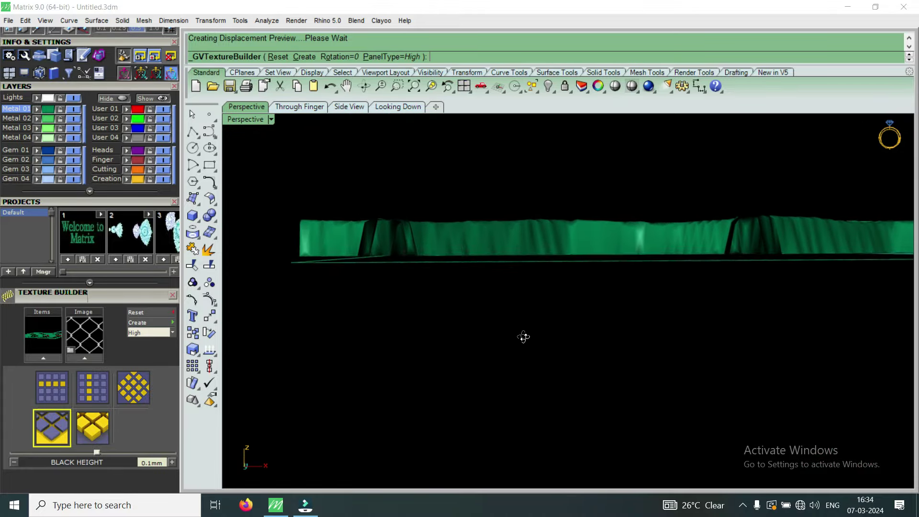
Restore the four-viewport layout, check each view, then maximize and orbit Perspective
{"action": "double_click", "coordinate": [246, 120]}
{"action": "left_click", "coordinate": [472, 369]}
{"action": "right_click_drag", "start_coordinate": [411, 393], "coordinate": [396, 333]}
{"action": "left_click", "coordinate": [718, 314]}
{"action": "mouse_move", "coordinate": [703, 197]}
{"action": "right_mouse_down"}
{"action": "mouse_move", "coordinate": [701, 263]}
{"action": "mouse_move", "coordinate": [743, 205]}
{"action": "mouse_move", "coordinate": [800, 207]}
{"action": "right_mouse_up"}
{"action": "left_click", "coordinate": [383, 268]}
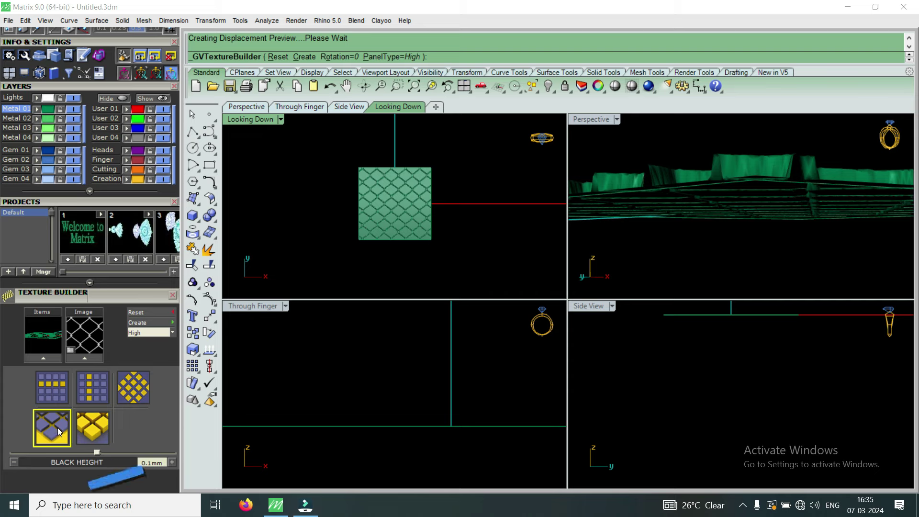
{"action": "right_click_drag", "start_coordinate": [694, 206], "coordinate": [671, 178]}
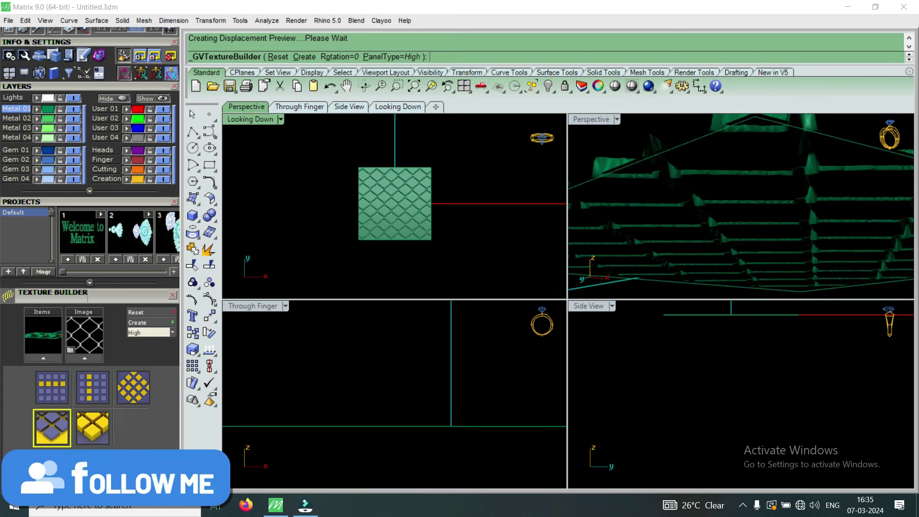
{"action": "left_click", "coordinate": [307, 268]}
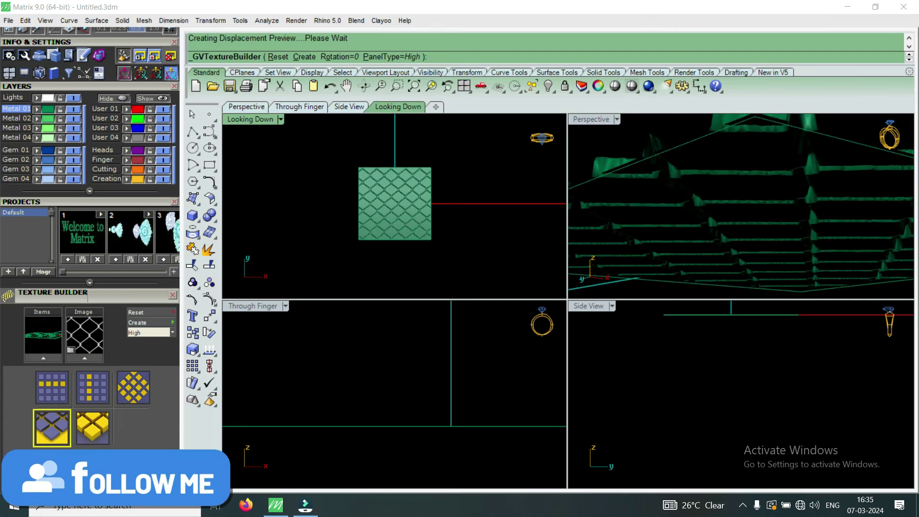
{"action": "mouse_move", "coordinate": [648, 224]}
{"action": "right_mouse_down"}
{"action": "mouse_move", "coordinate": [676, 226]}
{"action": "mouse_move", "coordinate": [643, 228]}
{"action": "mouse_move", "coordinate": [616, 138]}
{"action": "right_mouse_up"}
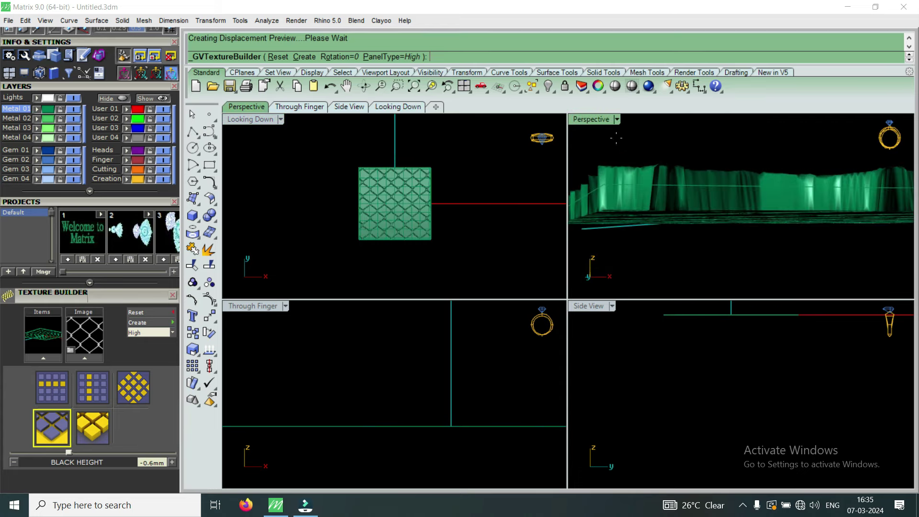
{"action": "double_click", "coordinate": [598, 121]}
{"action": "mouse_move", "coordinate": [550, 355]}
{"action": "right_mouse_down"}
{"action": "mouse_move", "coordinate": [478, 337]}
{"action": "mouse_move", "coordinate": [400, 366]}
{"action": "mouse_move", "coordinate": [371, 362]}
{"action": "mouse_move", "coordinate": [336, 269]}
{"action": "mouse_move", "coordinate": [361, 359]}
{"action": "mouse_move", "coordinate": [507, 403]}
{"action": "mouse_move", "coordinate": [531, 464]}
{"action": "mouse_move", "coordinate": [563, 318]}
{"action": "mouse_move", "coordinate": [578, 284]}
{"action": "mouse_move", "coordinate": [697, 308]}
{"action": "mouse_move", "coordinate": [682, 347]}
{"action": "mouse_move", "coordinate": [618, 376]}
{"action": "right_mouse_up"}
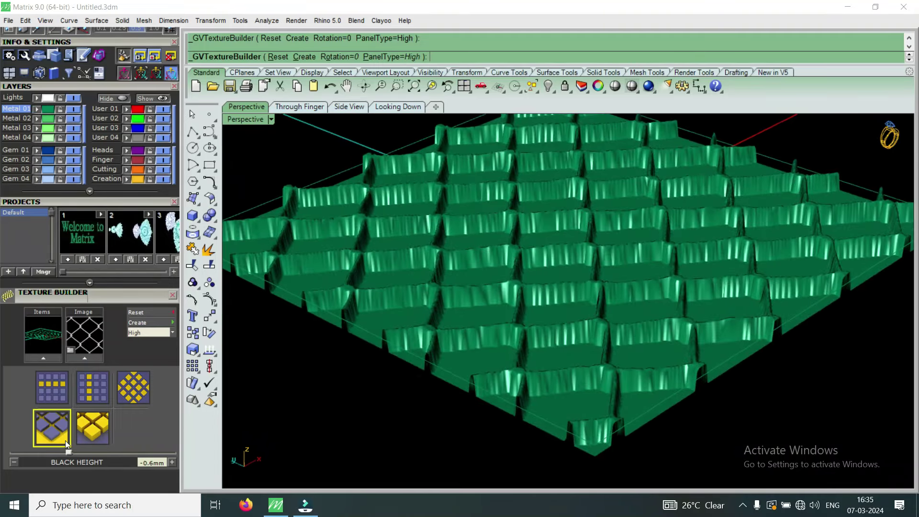
{"action": "mouse_move", "coordinate": [579, 344]}
{"action": "right_mouse_down"}
{"action": "mouse_move", "coordinate": [560, 291]}
{"action": "mouse_move", "coordinate": [533, 287]}
{"action": "mouse_move", "coordinate": [542, 320]}
{"action": "mouse_move", "coordinate": [628, 316]}
{"action": "mouse_move", "coordinate": [643, 269]}
{"action": "right_mouse_up"}
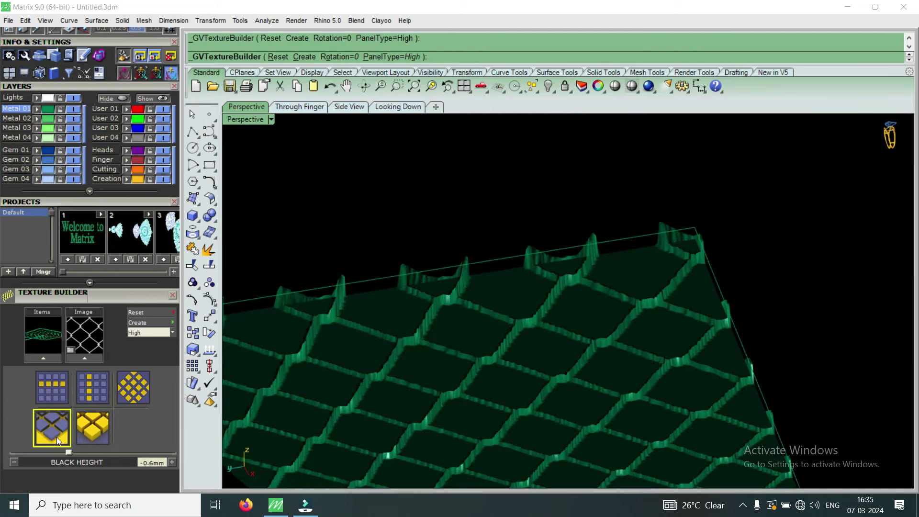
Raise black height from -0.6mm to -0.2mm, then to 0mm, orbiting to compare
{"action": "left_click_drag", "start_coordinate": [75, 449], "coordinate": [84, 446]}
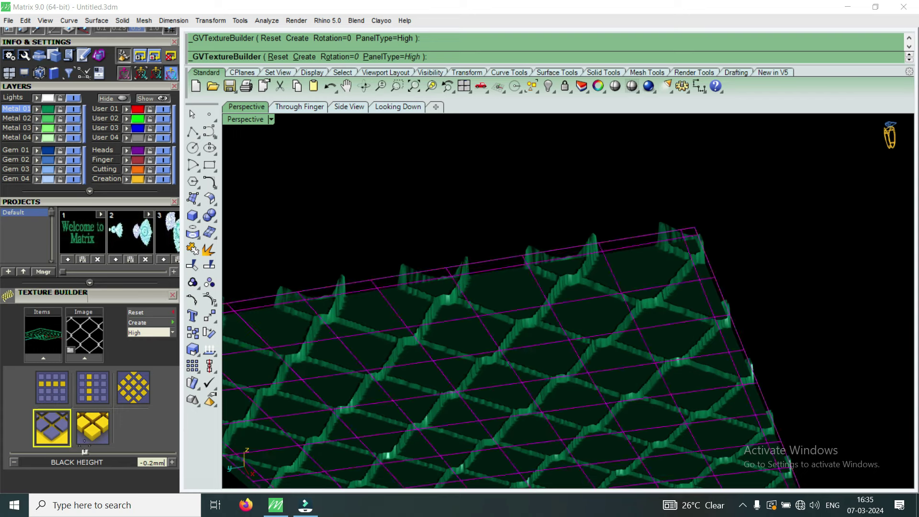
{"action": "mouse_move", "coordinate": [613, 285]}
{"action": "right_mouse_down"}
{"action": "mouse_move", "coordinate": [640, 297]}
{"action": "mouse_move", "coordinate": [649, 314]}
{"action": "mouse_move", "coordinate": [710, 320]}
{"action": "right_mouse_up"}
{"action": "mouse_move", "coordinate": [636, 321]}
{"action": "right_mouse_down"}
{"action": "mouse_move", "coordinate": [636, 381]}
{"action": "mouse_move", "coordinate": [536, 387]}
{"action": "right_mouse_up"}
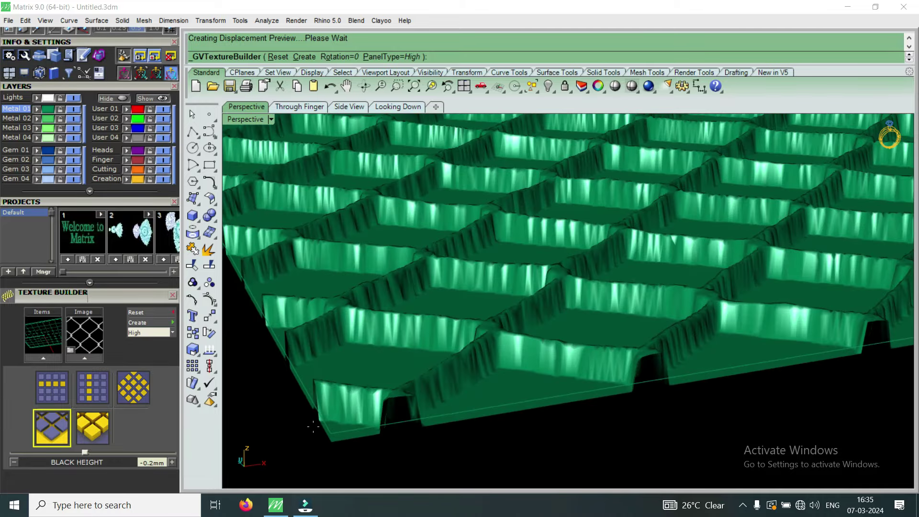
{"action": "scroll", "coordinate": [313, 426], "scroll_direction": "up", "scroll_amount": 3}
{"action": "right_click_drag", "start_coordinate": [417, 424], "coordinate": [437, 360]}
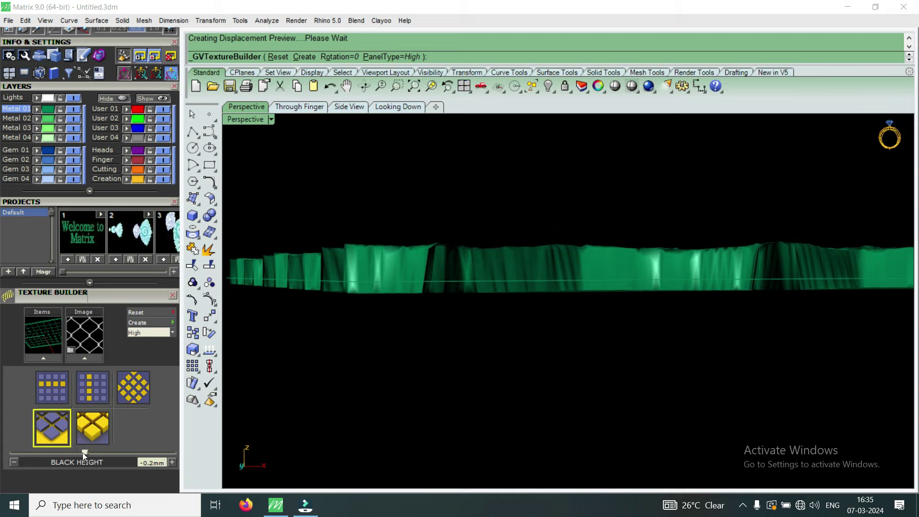
{"action": "left_click_drag", "start_coordinate": [83, 452], "coordinate": [91, 451]}
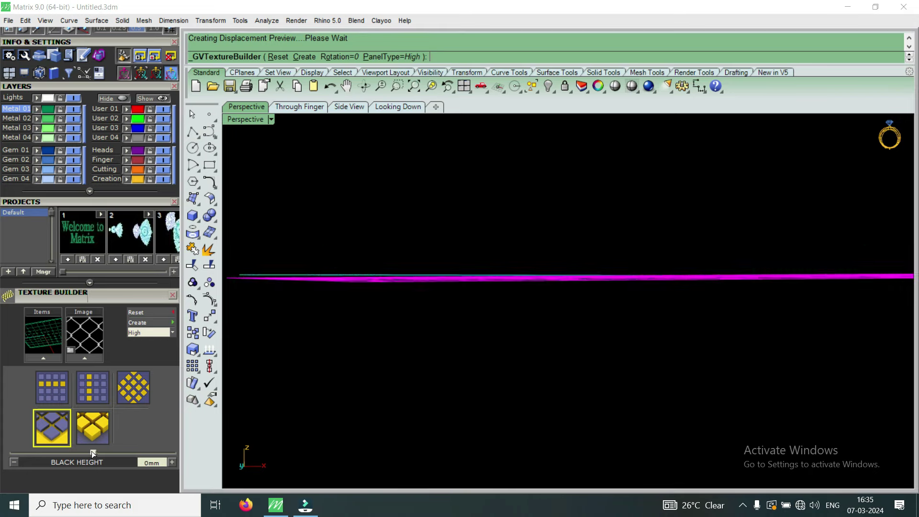
{"action": "mouse_move", "coordinate": [433, 340]}
{"action": "right_mouse_down"}
{"action": "mouse_move", "coordinate": [404, 349]}
{"action": "mouse_move", "coordinate": [524, 368]}
{"action": "mouse_move", "coordinate": [601, 314]}
{"action": "mouse_move", "coordinate": [598, 268]}
{"action": "right_mouse_up"}
Lower white height through 0.6mm and 0.3mm down to 0.1mm, orbiting to check relief
{"action": "left_click", "coordinate": [98, 432]}
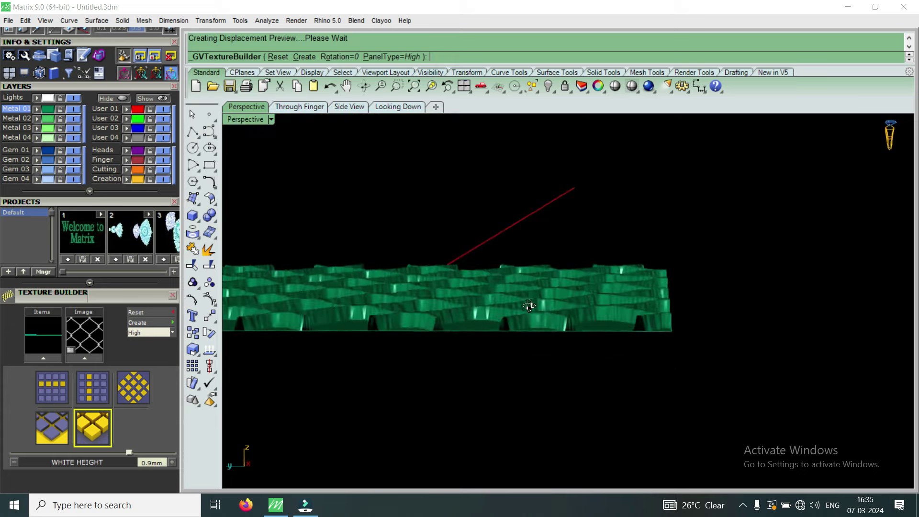
{"action": "left_click_drag", "start_coordinate": [130, 451], "coordinate": [118, 456]}
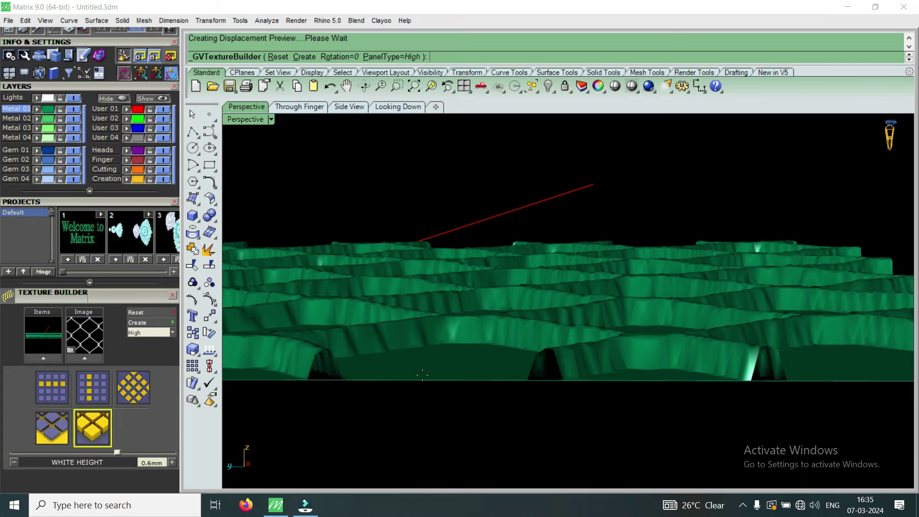
{"action": "left_click_drag", "start_coordinate": [116, 452], "coordinate": [106, 452]}
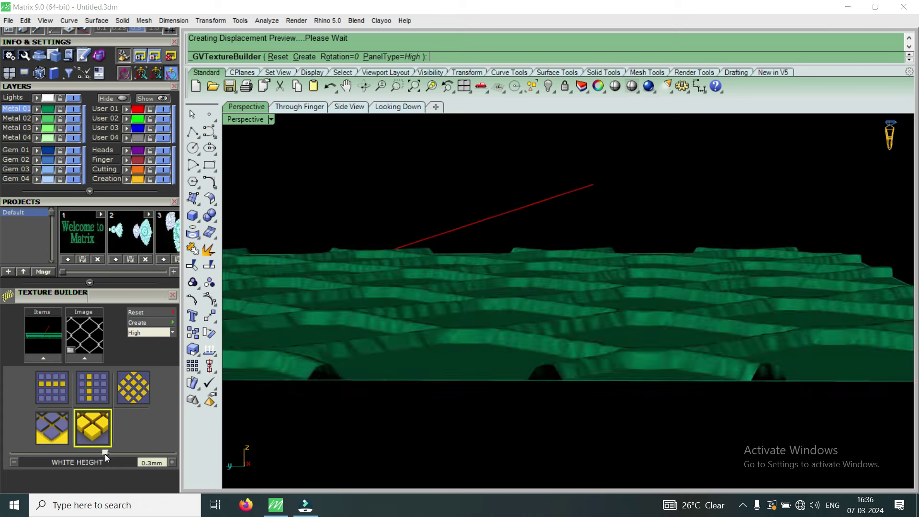
{"action": "mouse_move", "coordinate": [375, 390]}
{"action": "right_mouse_down"}
{"action": "mouse_move", "coordinate": [445, 351]}
{"action": "mouse_move", "coordinate": [440, 332]}
{"action": "mouse_move", "coordinate": [430, 440]}
{"action": "mouse_move", "coordinate": [404, 318]}
{"action": "right_mouse_up"}
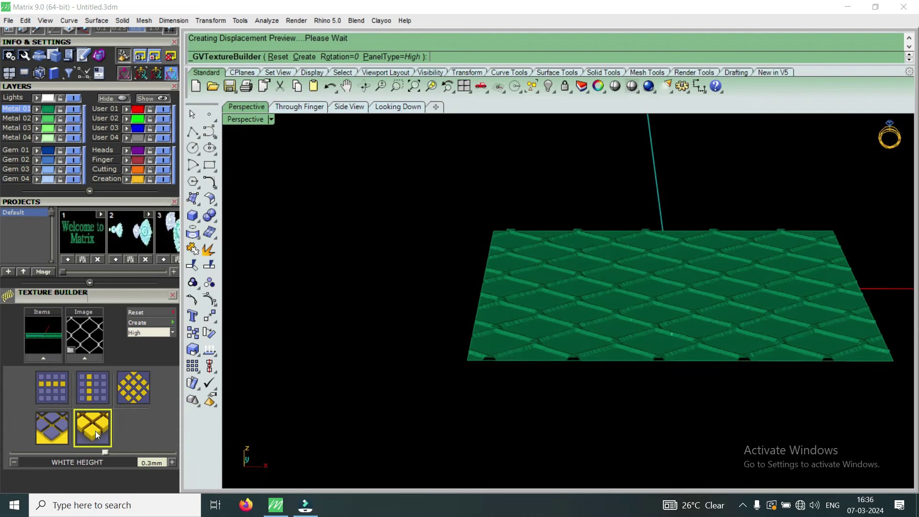
{"action": "scroll", "coordinate": [617, 297], "scroll_direction": "up", "scroll_amount": 5}
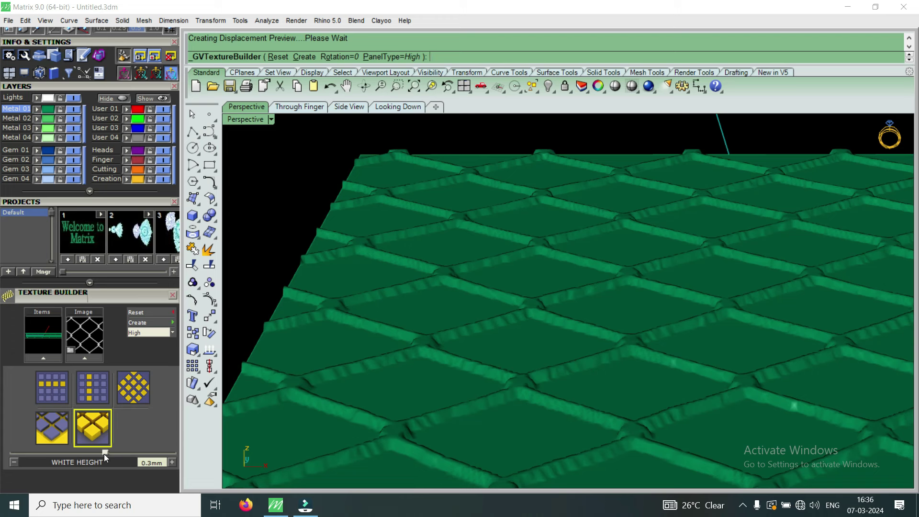
{"action": "left_click_drag", "start_coordinate": [106, 452], "coordinate": [96, 453]}
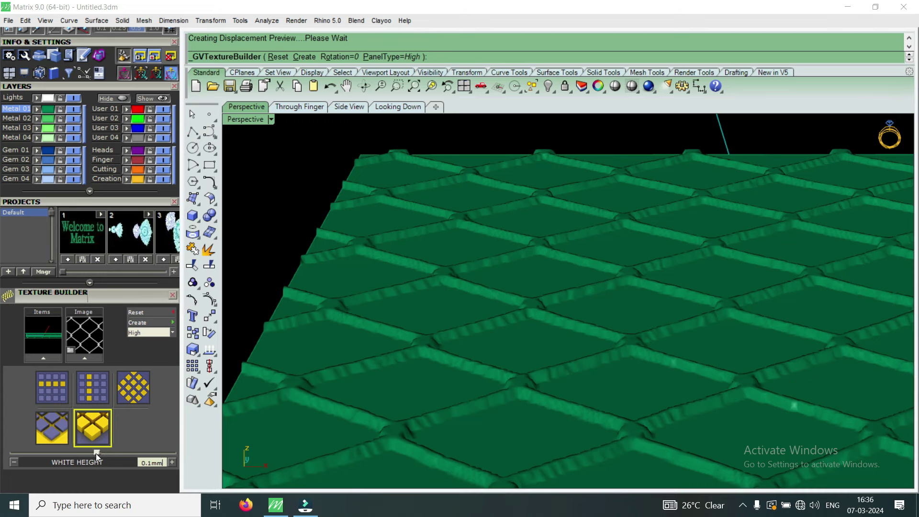
{"action": "mouse_move", "coordinate": [307, 402]}
{"action": "right_mouse_down"}
{"action": "mouse_move", "coordinate": [485, 312]}
{"action": "mouse_move", "coordinate": [564, 355]}
{"action": "mouse_move", "coordinate": [509, 336]}
{"action": "right_mouse_up"}
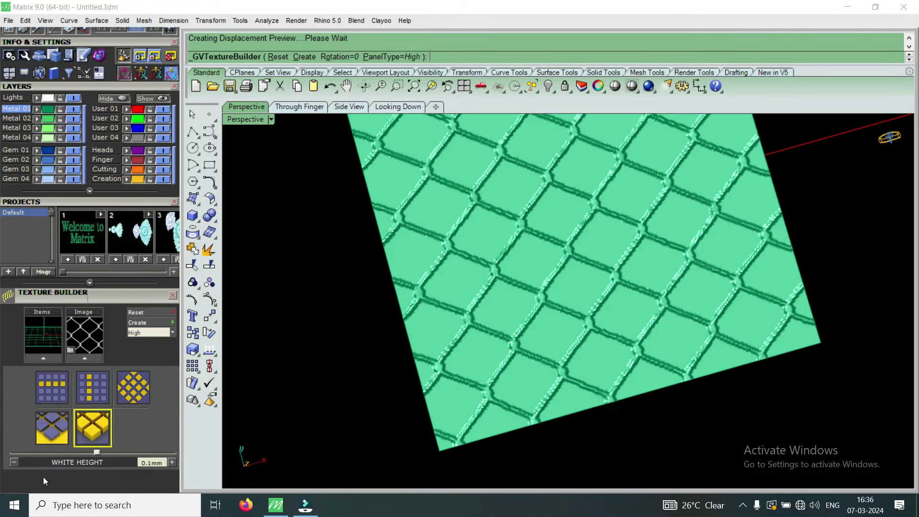
Take white height through 0.3, 0.8 and 0.4mm, finishing at 1.1mm
{"action": "left_click_drag", "start_coordinate": [97, 452], "coordinate": [111, 447]}
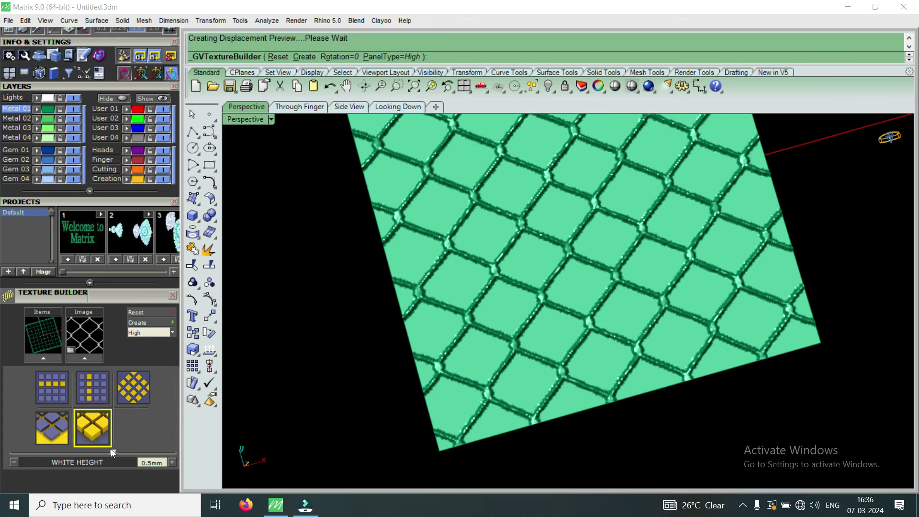
{"action": "left_click_drag", "start_coordinate": [112, 453], "coordinate": [128, 445]}
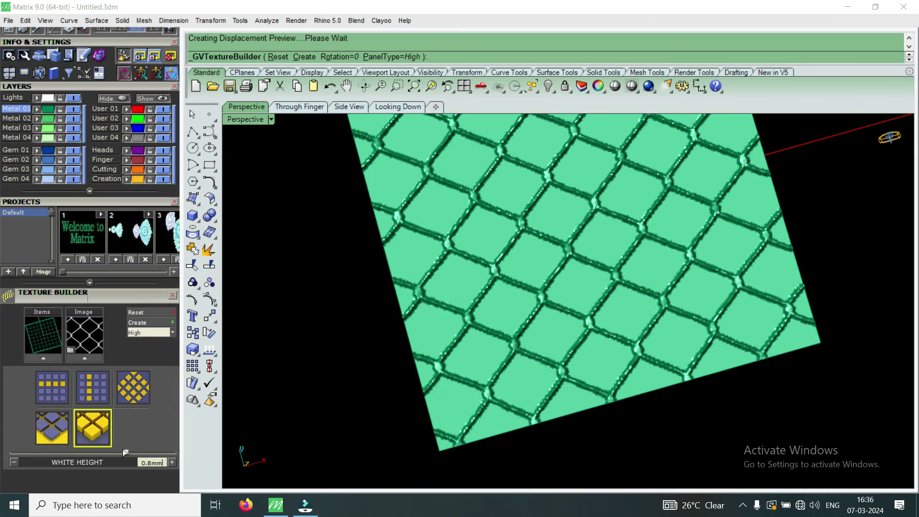
{"action": "right_click_drag", "start_coordinate": [626, 423], "coordinate": [575, 323]}
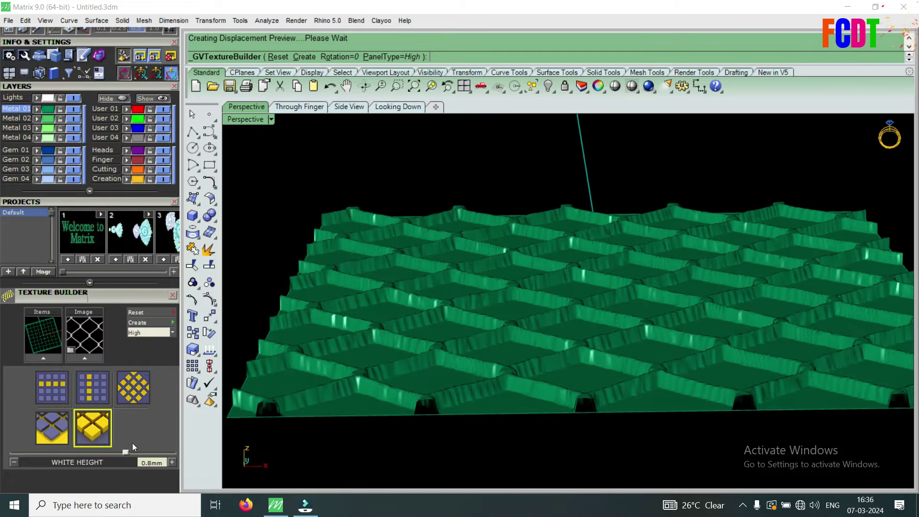
{"action": "left_click_drag", "start_coordinate": [126, 452], "coordinate": [110, 452]}
{"action": "left_click_drag", "start_coordinate": [109, 452], "coordinate": [138, 450]}
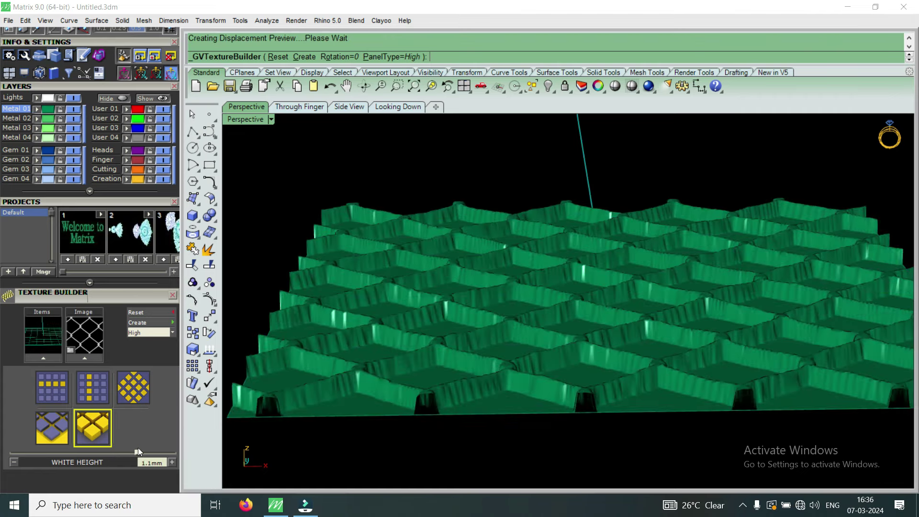
Orbit and zoom the Perspective view to inspect the deep 1.1mm texture relief
{"action": "right_click_drag", "start_coordinate": [374, 376], "coordinate": [385, 394]}
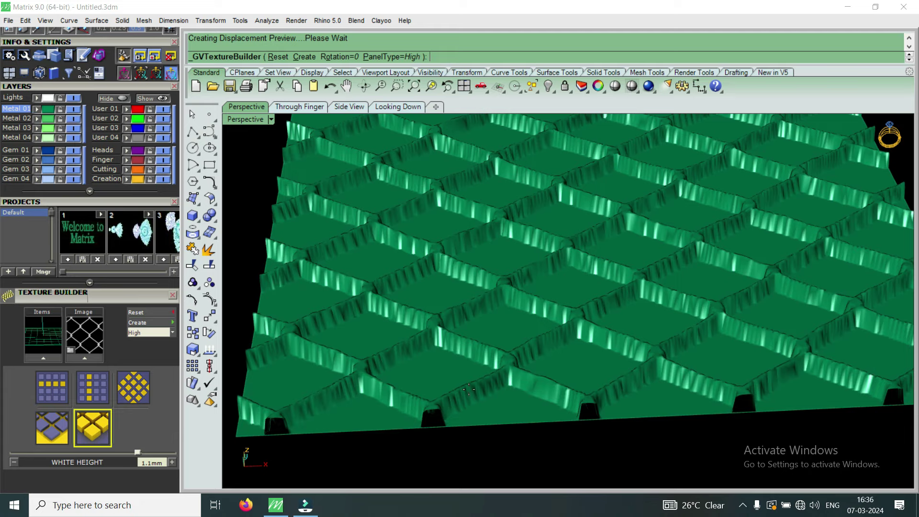
{"action": "scroll", "coordinate": [469, 390], "scroll_direction": "down", "scroll_amount": 5}
{"action": "right_click_drag", "start_coordinate": [550, 338], "coordinate": [549, 394]}
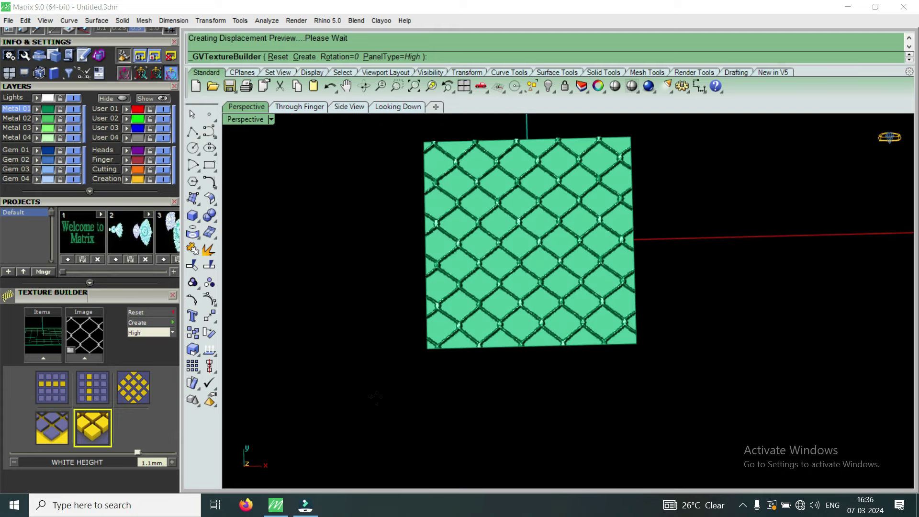
{"action": "mouse_move", "coordinate": [450, 332]}
{"action": "right_mouse_down"}
{"action": "mouse_move", "coordinate": [523, 334]}
{"action": "mouse_move", "coordinate": [495, 226]}
{"action": "mouse_move", "coordinate": [560, 175]}
{"action": "mouse_move", "coordinate": [636, 139]}
{"action": "mouse_move", "coordinate": [640, 288]}
{"action": "mouse_move", "coordinate": [516, 355]}
{"action": "right_mouse_up"}
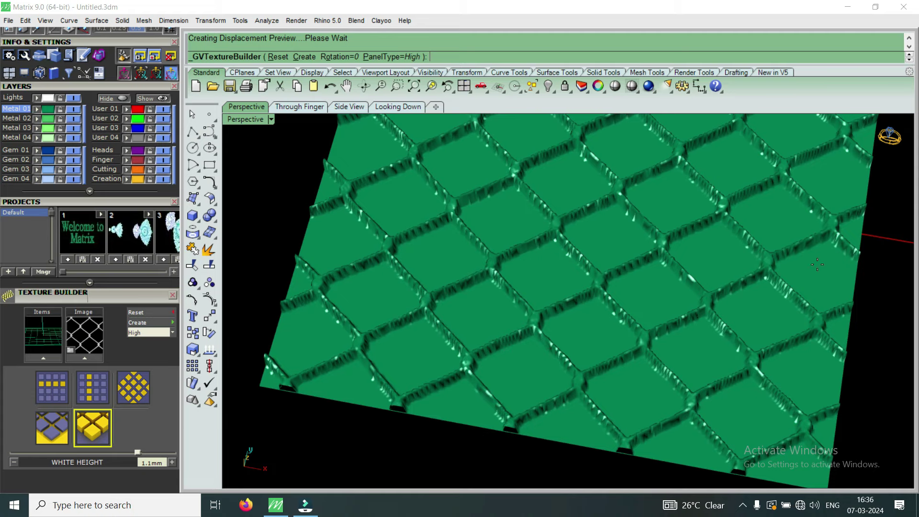
{"action": "scroll", "coordinate": [618, 317], "scroll_direction": "down", "scroll_amount": 4}
{"action": "mouse_move", "coordinate": [568, 364]}
{"action": "right_mouse_down"}
{"action": "mouse_move", "coordinate": [636, 211]}
{"action": "mouse_move", "coordinate": [689, 259]}
{"action": "mouse_move", "coordinate": [575, 376]}
{"action": "right_mouse_up"}
{"action": "scroll", "coordinate": [570, 378], "scroll_direction": "up", "scroll_amount": 3}
{"action": "scroll", "coordinate": [571, 384], "scroll_direction": "up", "scroll_amount": 3}
{"action": "scroll", "coordinate": [614, 269], "scroll_direction": "up", "scroll_amount": 3}
Pick the flat surface from the overlapping selection and delete it by mistake
{"action": "left_click", "coordinate": [555, 362]}
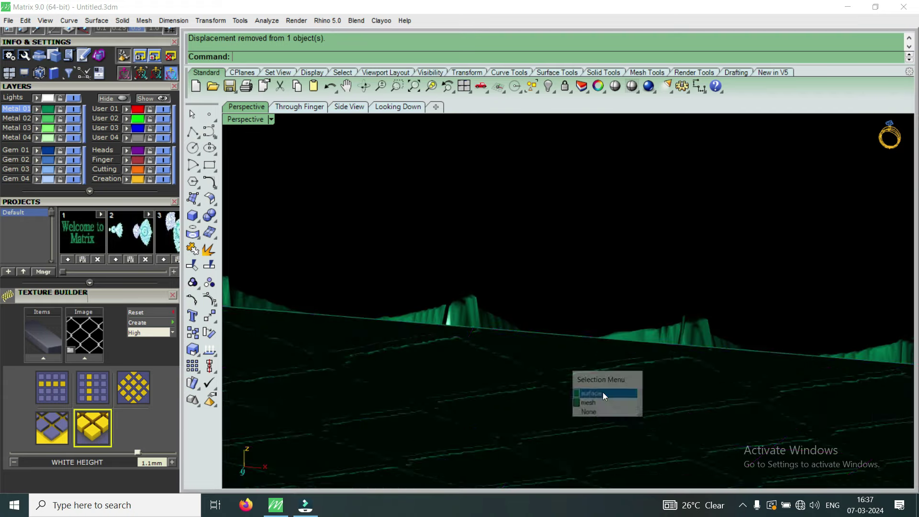
{"action": "left_click", "coordinate": [605, 395]}
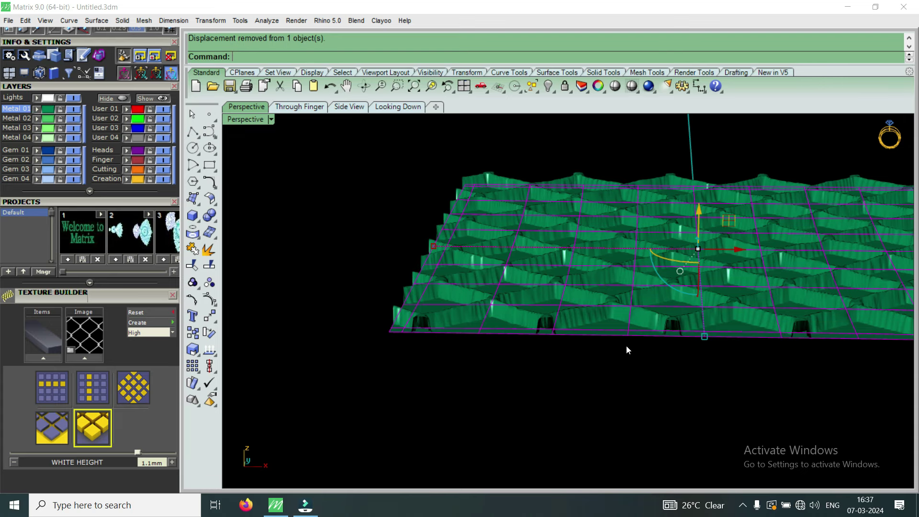
{"action": "key", "text": "Delete"}
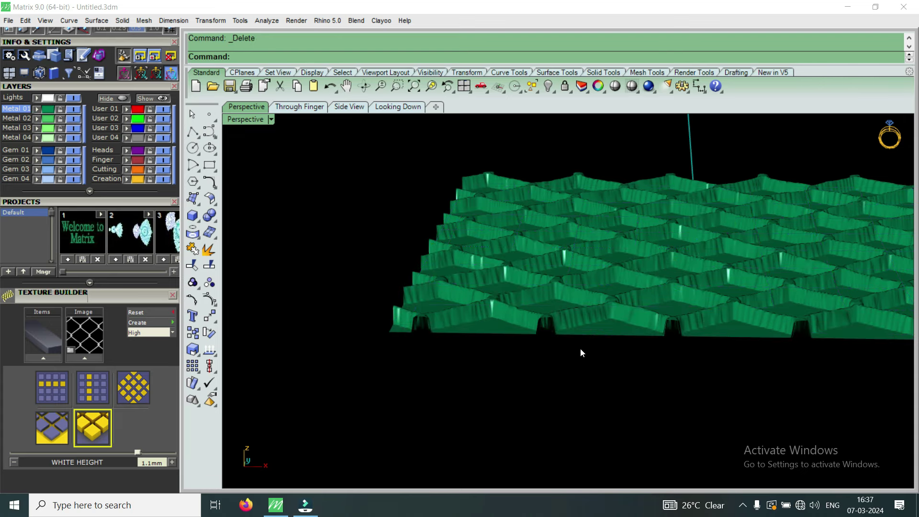
{"action": "scroll", "coordinate": [580, 348], "scroll_direction": "up", "scroll_amount": 3}
{"action": "scroll", "coordinate": [596, 229], "scroll_direction": "up", "scroll_amount": 2}
Select the textured mesh and orbit around to inspect its tiles edge-on
{"action": "left_click", "coordinate": [692, 312]}
{"action": "scroll", "coordinate": [765, 271], "scroll_direction": "up", "scroll_amount": 2}
{"action": "scroll", "coordinate": [728, 304], "scroll_direction": "up", "scroll_amount": 2}
{"action": "scroll", "coordinate": [691, 330], "scroll_direction": "up", "scroll_amount": 2}
{"action": "right_click_drag", "start_coordinate": [590, 275], "coordinate": [602, 389]}
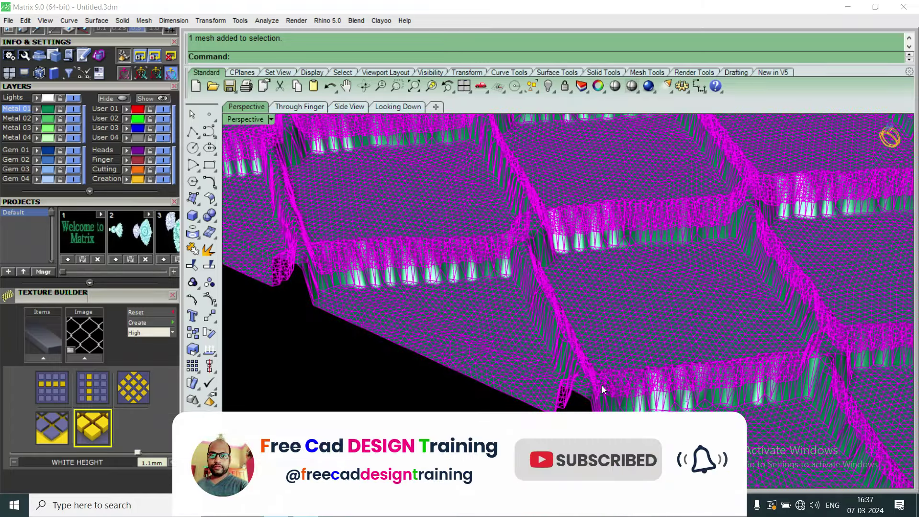
{"action": "mouse_move", "coordinate": [554, 394]}
{"action": "right_mouse_down"}
{"action": "mouse_move", "coordinate": [564, 287]}
{"action": "mouse_move", "coordinate": [710, 386]}
{"action": "right_mouse_up"}
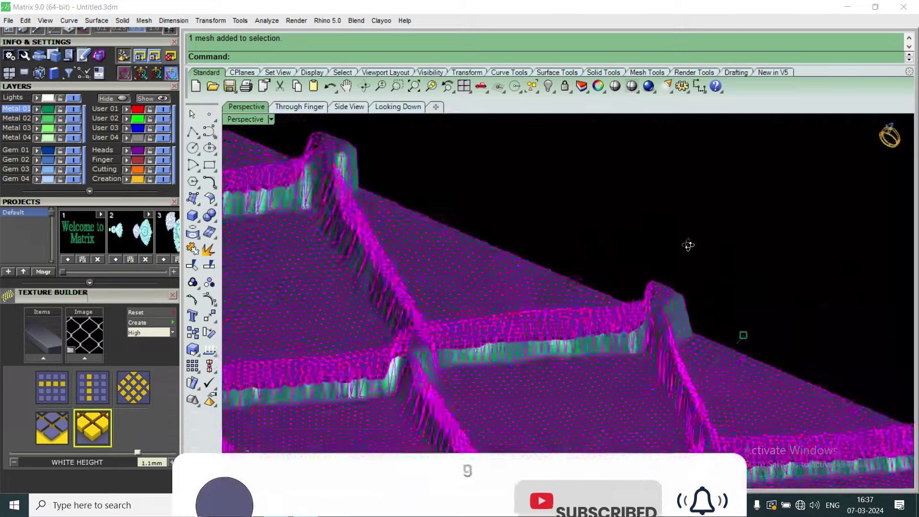
{"action": "scroll", "coordinate": [710, 381], "scroll_direction": "down", "scroll_amount": 3}
{"action": "scroll", "coordinate": [668, 349], "scroll_direction": "down", "scroll_amount": 3}
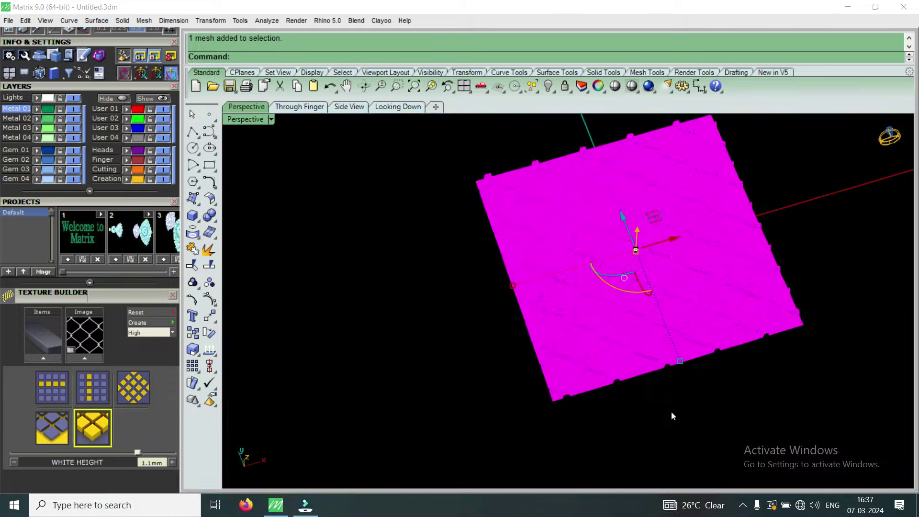
{"action": "scroll", "coordinate": [671, 412], "scroll_direction": "down", "scroll_amount": 3}
{"action": "scroll", "coordinate": [674, 425], "scroll_direction": "down", "scroll_amount": 1}
{"action": "scroll", "coordinate": [677, 384], "scroll_direction": "up", "scroll_amount": 5}
{"action": "scroll", "coordinate": [670, 412], "scroll_direction": "up", "scroll_amount": 2}
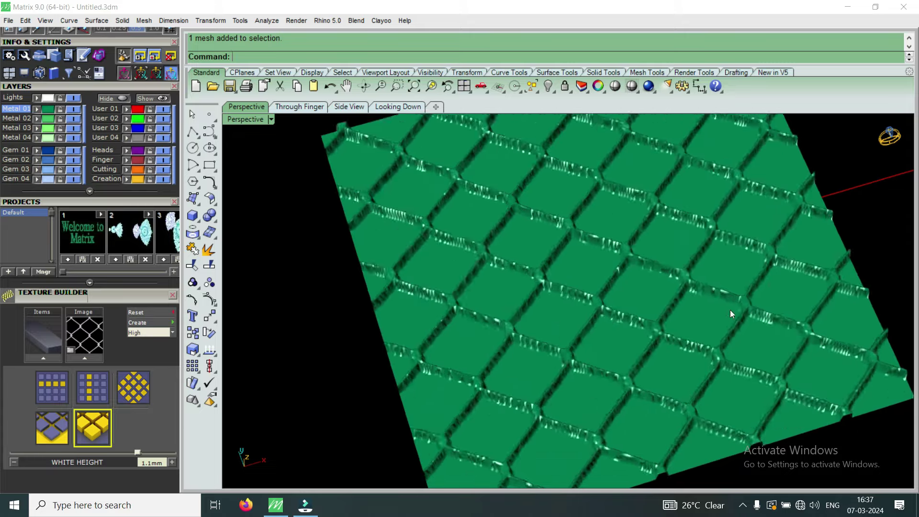
{"action": "mouse_move", "coordinate": [727, 415]}
{"action": "right_mouse_down"}
{"action": "mouse_move", "coordinate": [685, 274]}
{"action": "mouse_move", "coordinate": [644, 339]}
{"action": "right_mouse_up"}
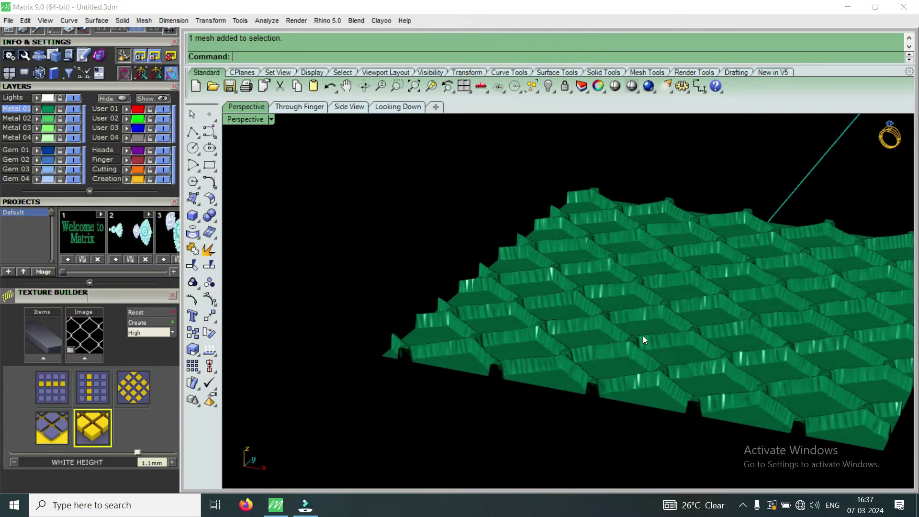
Undo the surface deletion, then pick 'mesh' from the Selection Menu and delete it
{"action": "key", "text": "ctrl+z"}
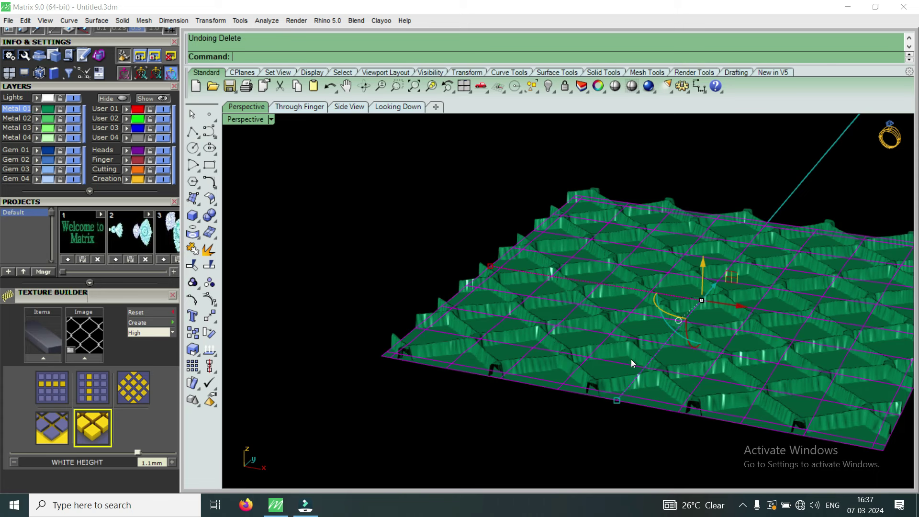
{"action": "key", "text": "Delete"}
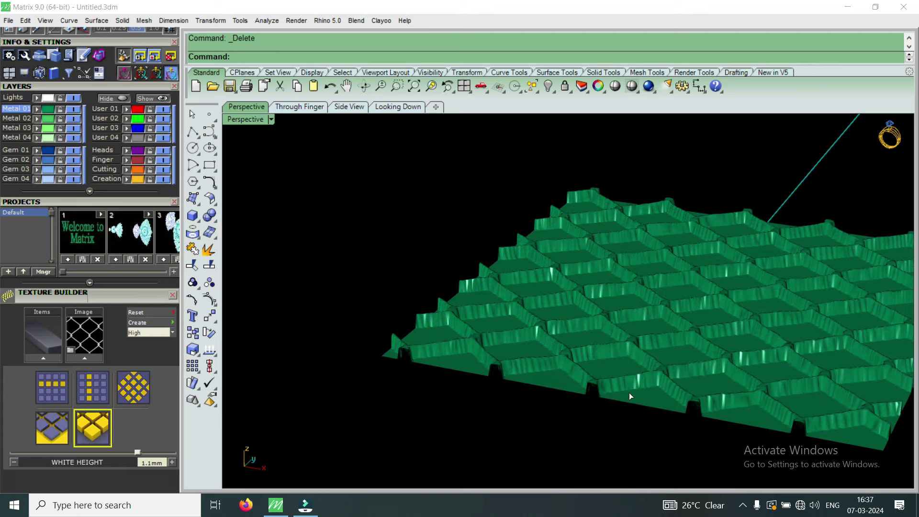
{"action": "key", "text": "ctrl+z"}
{"action": "left_click", "coordinate": [640, 372]}
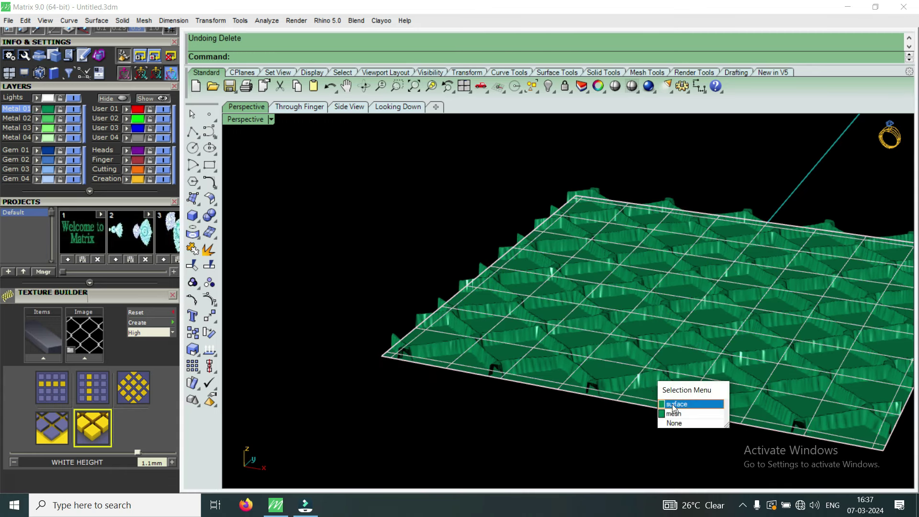
{"action": "left_click", "coordinate": [679, 414]}
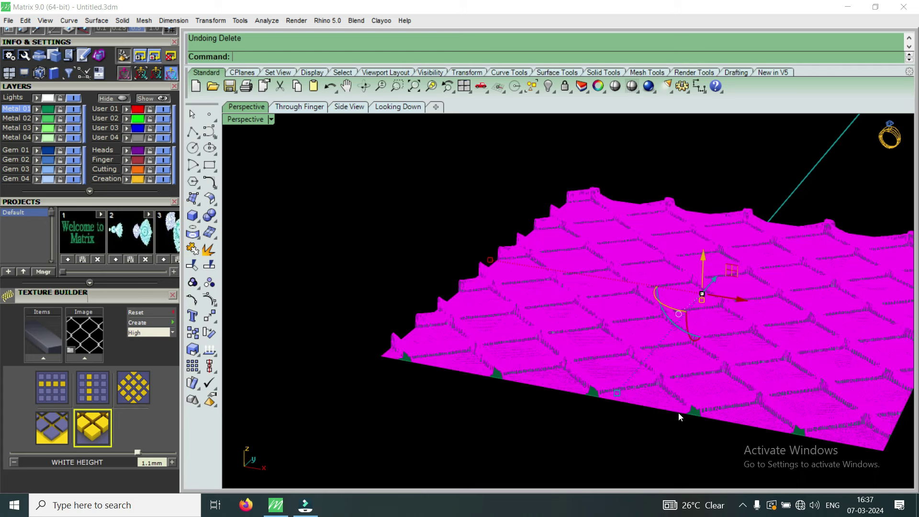
{"action": "key", "text": "Delete"}
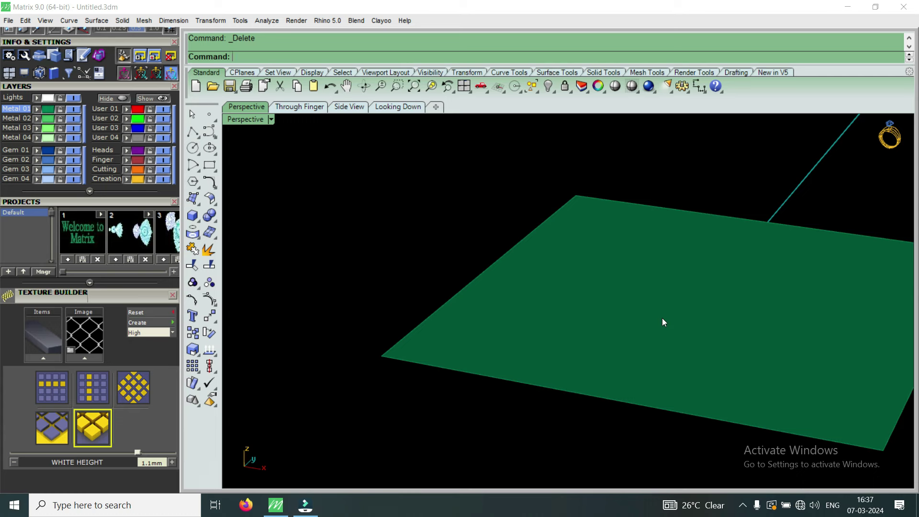
Extrude the plane straight by -0.6 into a slab, delete the leftover curve, and select the slab
{"action": "left_click", "coordinate": [662, 318]}
{"action": "right_click_drag", "start_coordinate": [591, 315], "coordinate": [597, 285]}
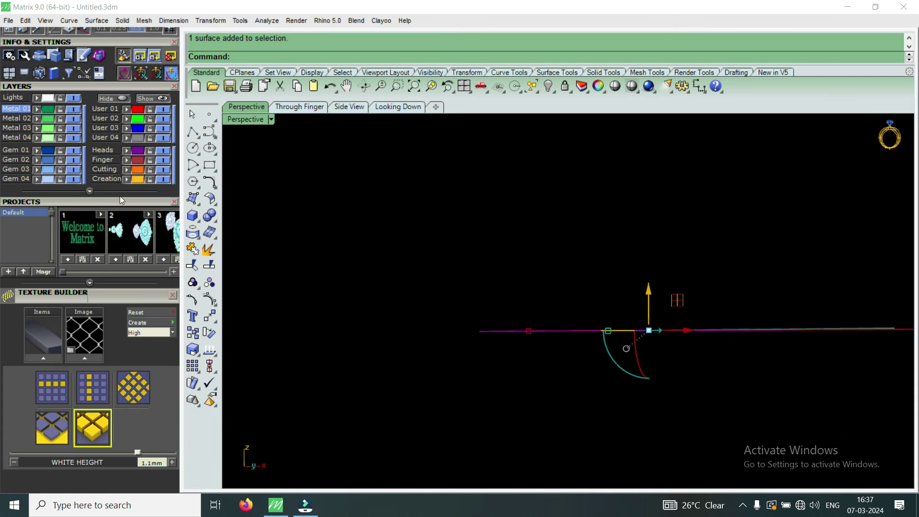
{"action": "left_click_drag", "start_coordinate": [130, 206], "coordinate": [138, 413]}
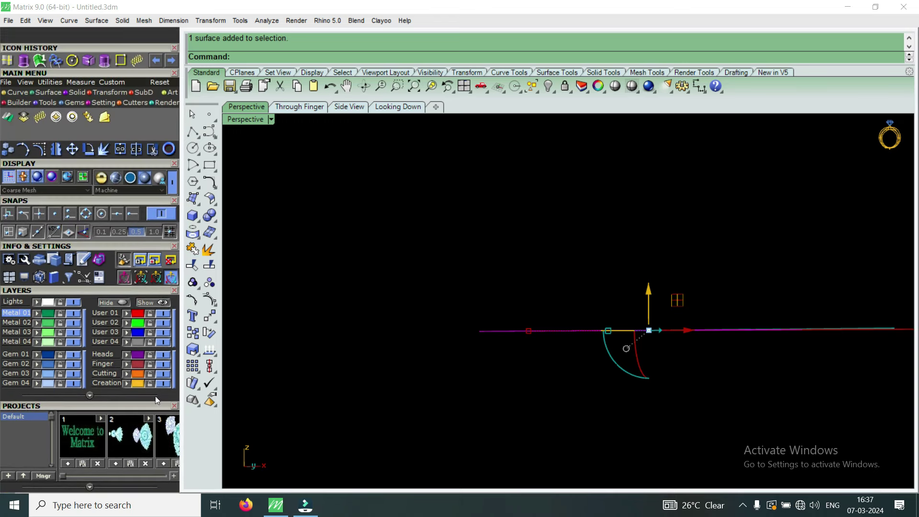
{"action": "left_click", "coordinate": [105, 60]}
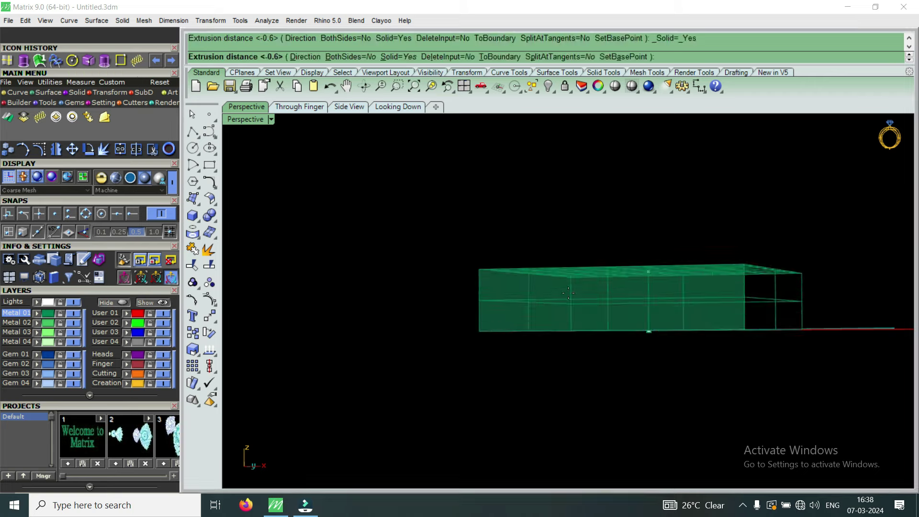
{"action": "right_click_drag", "start_coordinate": [623, 311], "coordinate": [601, 349]}
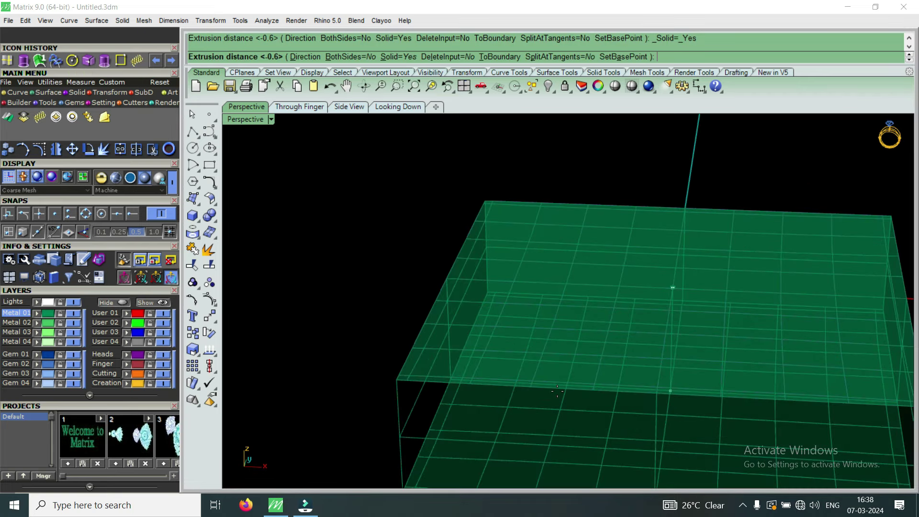
{"action": "type", "text": "-5"}
{"action": "key", "text": "Return"}
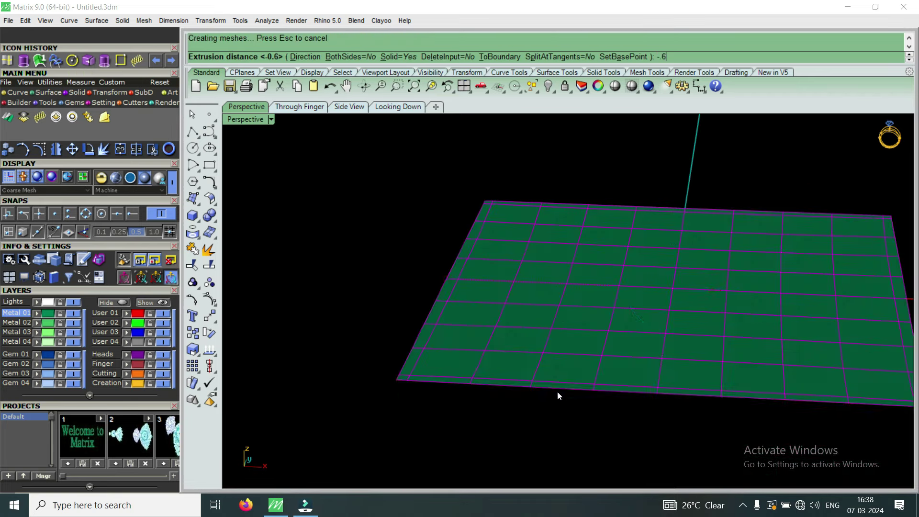
{"action": "key", "text": "Delete"}
{"action": "mouse_move", "coordinate": [557, 392]}
{"action": "right_mouse_down"}
{"action": "mouse_move", "coordinate": [554, 282]}
{"action": "mouse_move", "coordinate": [596, 314]}
{"action": "mouse_move", "coordinate": [697, 334]}
{"action": "mouse_move", "coordinate": [659, 357]}
{"action": "mouse_move", "coordinate": [496, 388]}
{"action": "mouse_move", "coordinate": [570, 365]}
{"action": "mouse_move", "coordinate": [526, 326]}
{"action": "mouse_move", "coordinate": [502, 280]}
{"action": "mouse_move", "coordinate": [476, 322]}
{"action": "mouse_move", "coordinate": [507, 455]}
{"action": "mouse_move", "coordinate": [509, 342]}
{"action": "right_mouse_up"}
{"action": "left_click", "coordinate": [549, 372]}
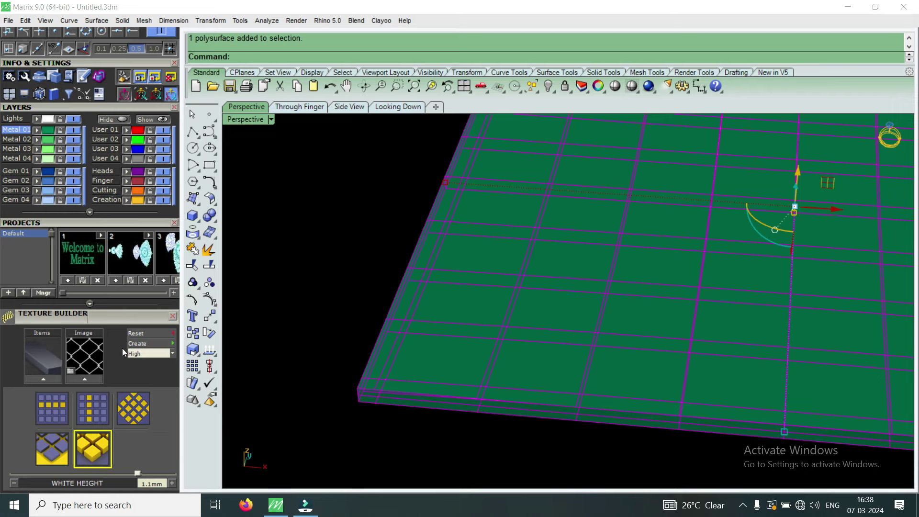
Apply the Chainlink texture to the slab as a low-quality displacement preview
{"action": "left_click", "coordinate": [41, 361]}
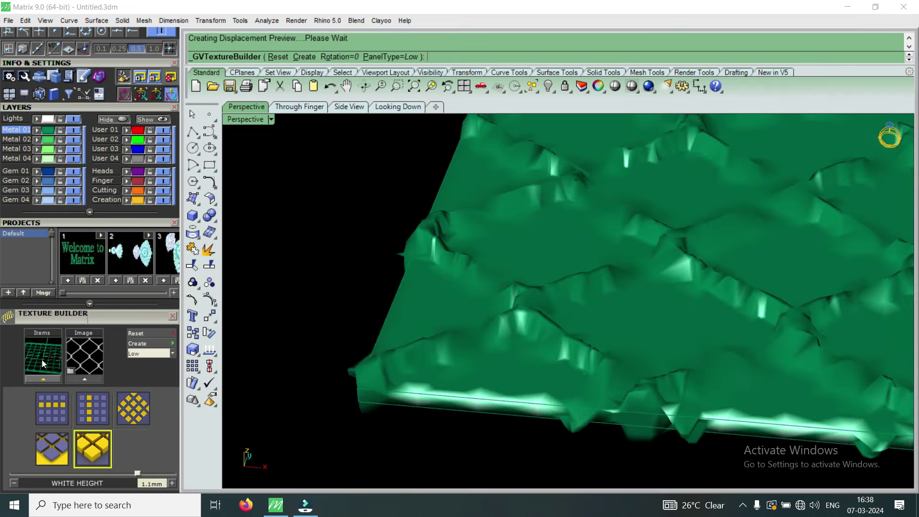
{"action": "mouse_move", "coordinate": [538, 334]}
{"action": "right_mouse_down"}
{"action": "mouse_move", "coordinate": [562, 271]}
{"action": "mouse_move", "coordinate": [558, 338]}
{"action": "mouse_move", "coordinate": [602, 309]}
{"action": "mouse_move", "coordinate": [626, 353]}
{"action": "mouse_move", "coordinate": [642, 329]}
{"action": "mouse_move", "coordinate": [583, 295]}
{"action": "right_mouse_up"}
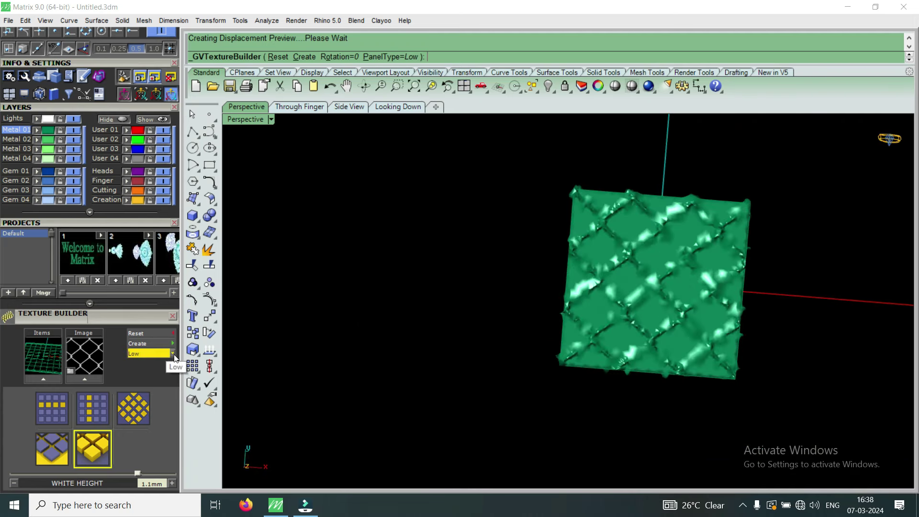
{"action": "left_click", "coordinate": [173, 354]}
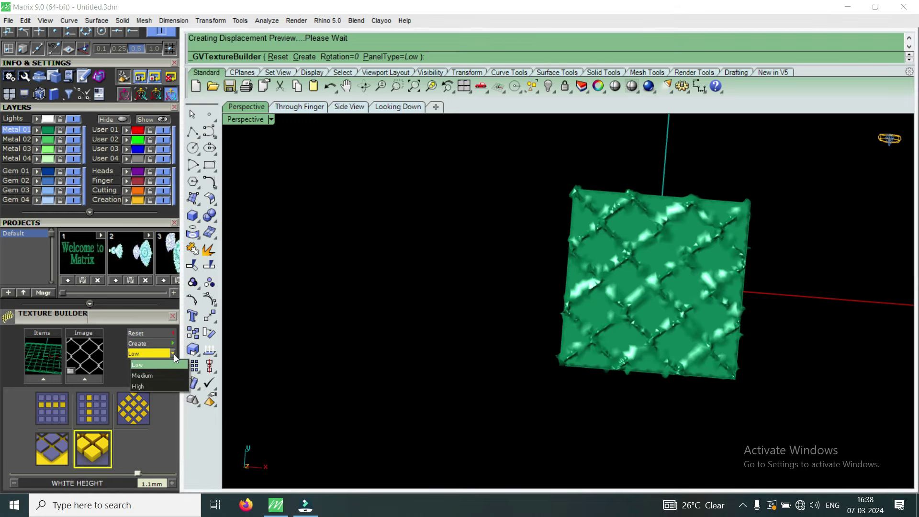
Switch the displacement preview to High quality and orbit around the textured plate
{"action": "left_click", "coordinate": [156, 386]}
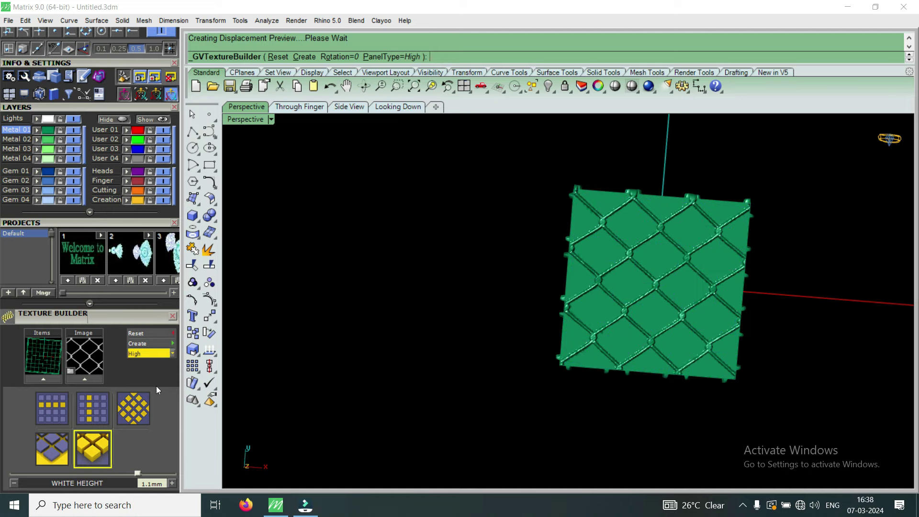
{"action": "mouse_move", "coordinate": [639, 393]}
{"action": "right_mouse_down"}
{"action": "mouse_move", "coordinate": [676, 234]}
{"action": "mouse_move", "coordinate": [583, 221]}
{"action": "mouse_move", "coordinate": [600, 221]}
{"action": "right_mouse_up"}
{"action": "mouse_move", "coordinate": [534, 282]}
{"action": "right_mouse_down"}
{"action": "mouse_move", "coordinate": [543, 256]}
{"action": "mouse_move", "coordinate": [581, 240]}
{"action": "mouse_move", "coordinate": [663, 262]}
{"action": "mouse_move", "coordinate": [721, 294]}
{"action": "mouse_move", "coordinate": [767, 296]}
{"action": "mouse_move", "coordinate": [626, 361]}
{"action": "mouse_move", "coordinate": [591, 457]}
{"action": "right_mouse_up"}
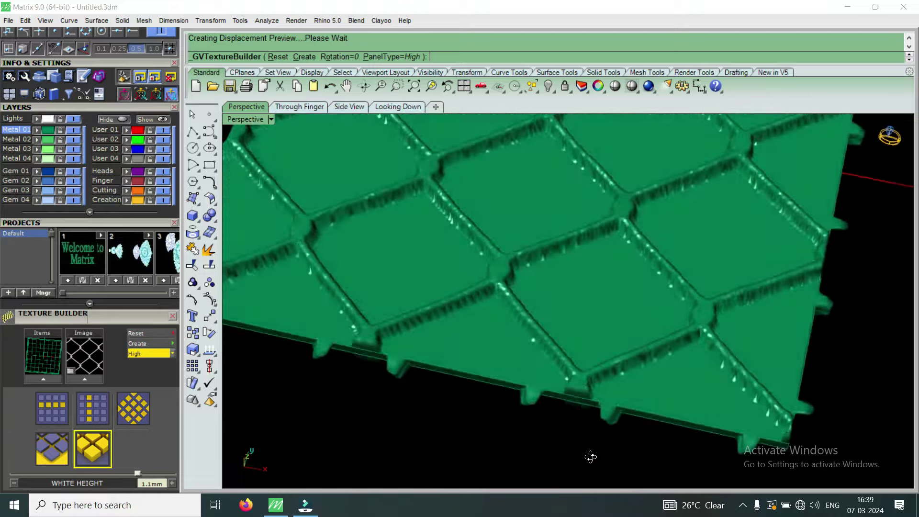
{"action": "scroll", "coordinate": [612, 236], "scroll_direction": "down", "scroll_amount": 3}
{"action": "mouse_move", "coordinate": [613, 236]}
{"action": "right_mouse_down"}
{"action": "mouse_move", "coordinate": [550, 252]}
{"action": "mouse_move", "coordinate": [547, 352]}
{"action": "right_mouse_up"}
Select Black Height and try -0.4mm then 0.2mm, zooming in on the lattice
{"action": "left_click", "coordinate": [57, 449]}
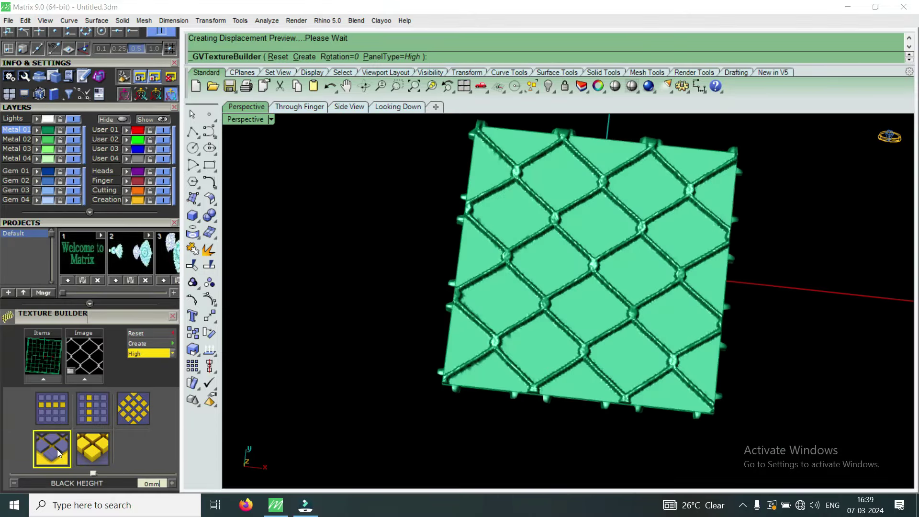
{"action": "mouse_move", "coordinate": [484, 206]}
{"action": "right_mouse_down"}
{"action": "mouse_move", "coordinate": [486, 262]}
{"action": "mouse_move", "coordinate": [444, 297]}
{"action": "right_mouse_up"}
{"action": "mouse_move", "coordinate": [635, 275]}
{"action": "right_mouse_down"}
{"action": "mouse_move", "coordinate": [605, 287]}
{"action": "mouse_move", "coordinate": [559, 221]}
{"action": "mouse_move", "coordinate": [525, 283]}
{"action": "mouse_move", "coordinate": [276, 381]}
{"action": "right_mouse_up"}
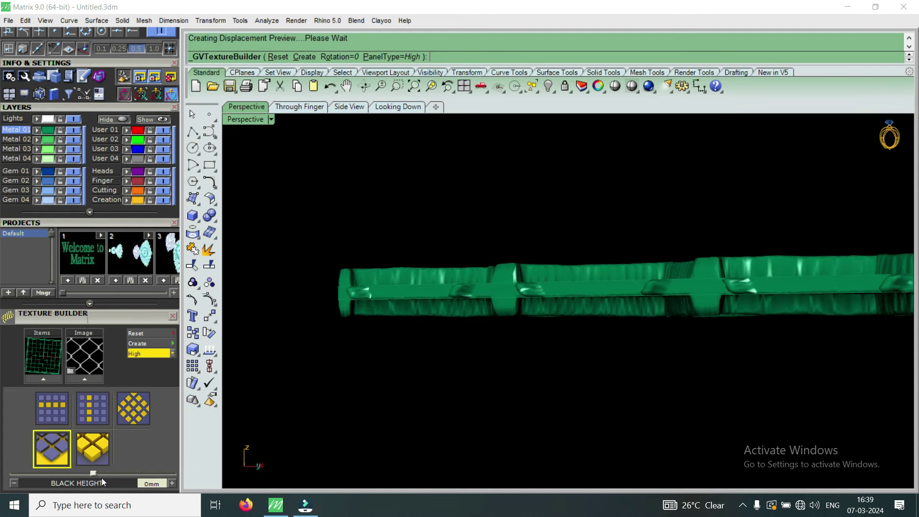
{"action": "left_click_drag", "start_coordinate": [93, 474], "coordinate": [76, 478]}
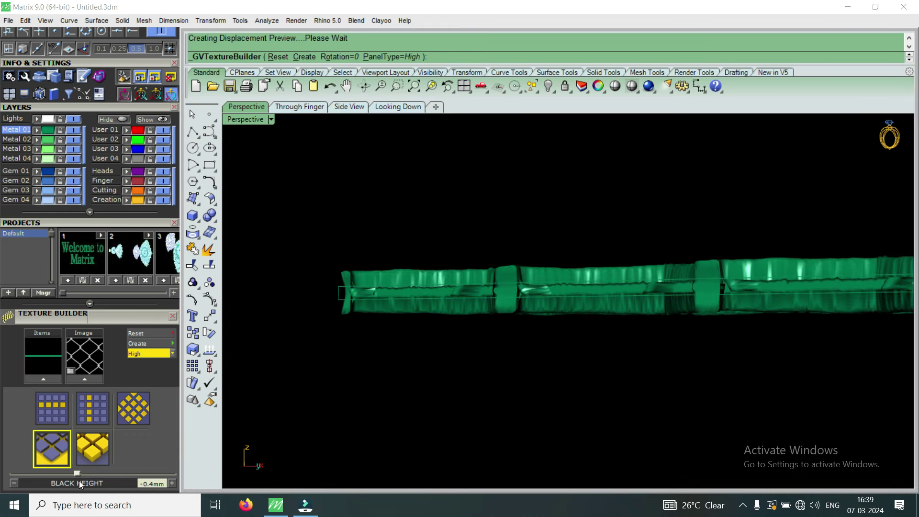
{"action": "left_click_drag", "start_coordinate": [79, 475], "coordinate": [100, 472]}
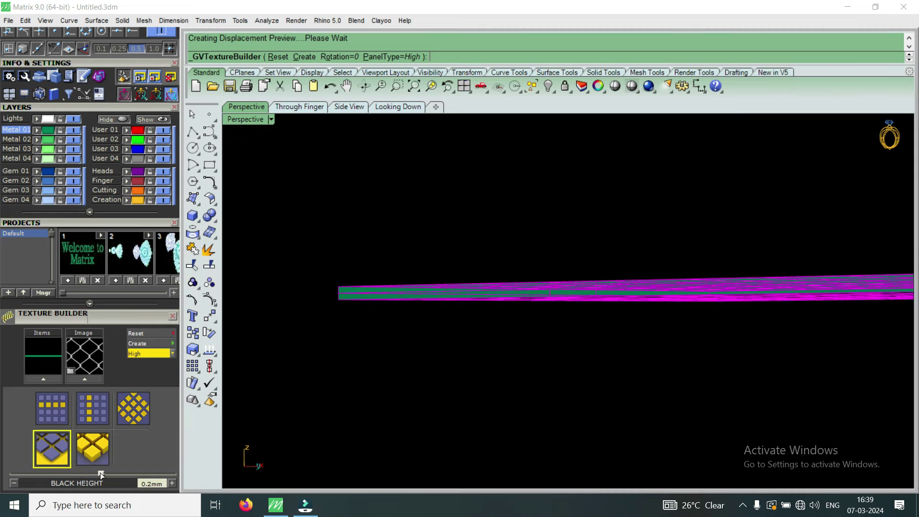
{"action": "right_click_drag", "start_coordinate": [389, 387], "coordinate": [412, 329]}
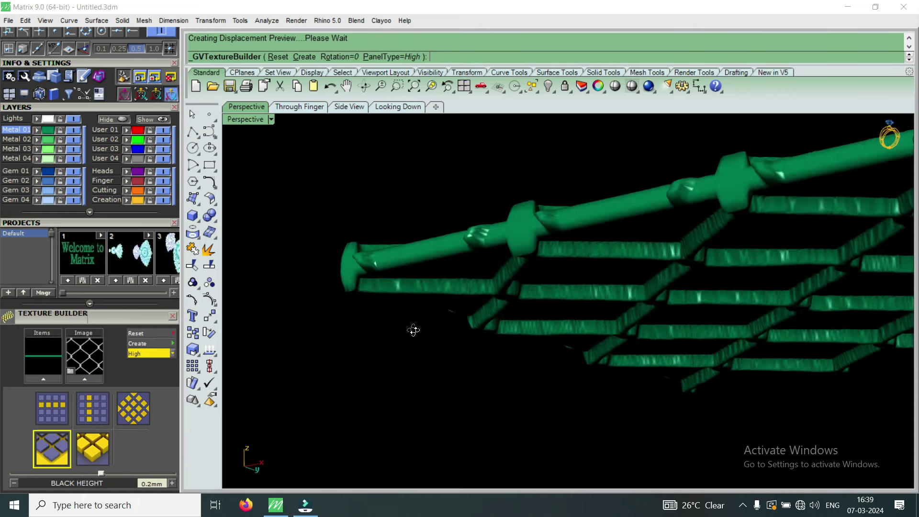
{"action": "scroll", "coordinate": [489, 238], "scroll_direction": "up", "scroll_amount": 3}
{"action": "scroll", "coordinate": [511, 265], "scroll_direction": "up", "scroll_amount": 3}
{"action": "scroll", "coordinate": [477, 275], "scroll_direction": "down", "scroll_amount": 3}
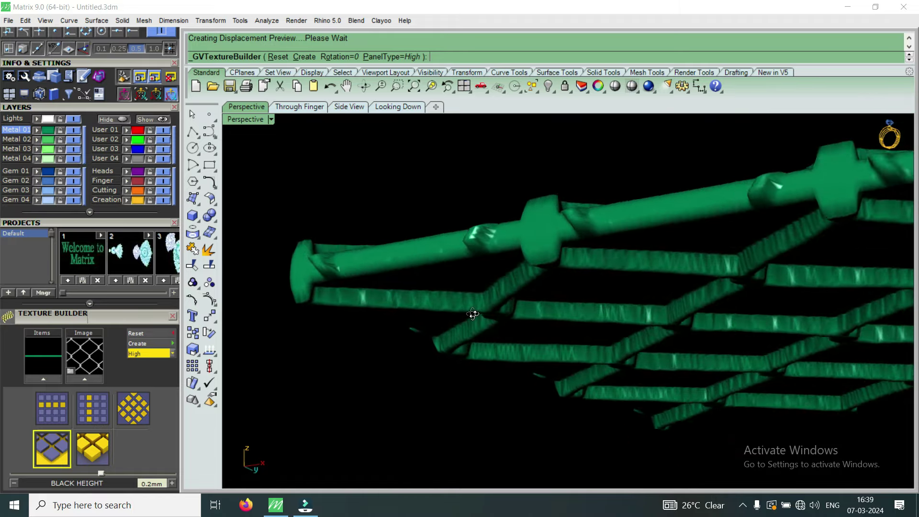
{"action": "right_click_drag", "start_coordinate": [470, 312], "coordinate": [495, 324]}
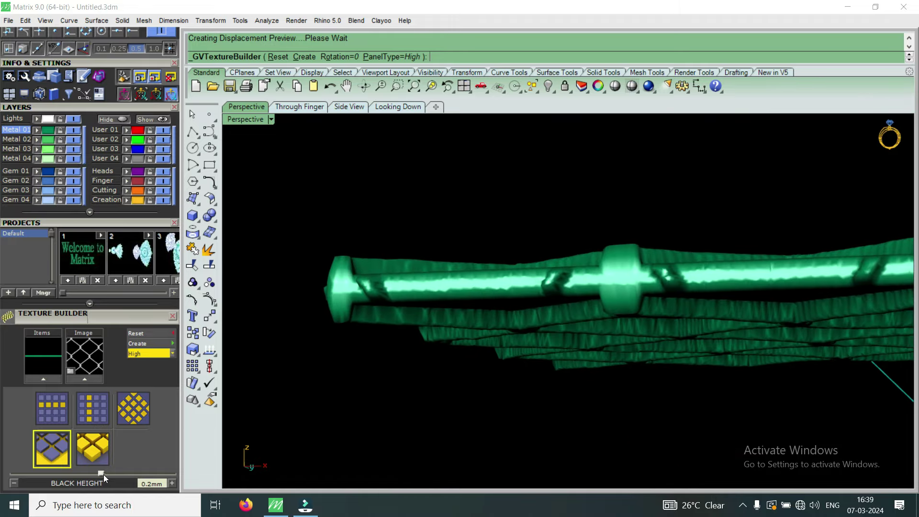
Push black height to 0.7mm, then lower it through 0.3mm and 0mm to just below zero
{"action": "left_click_drag", "start_coordinate": [101, 473], "coordinate": [111, 472]}
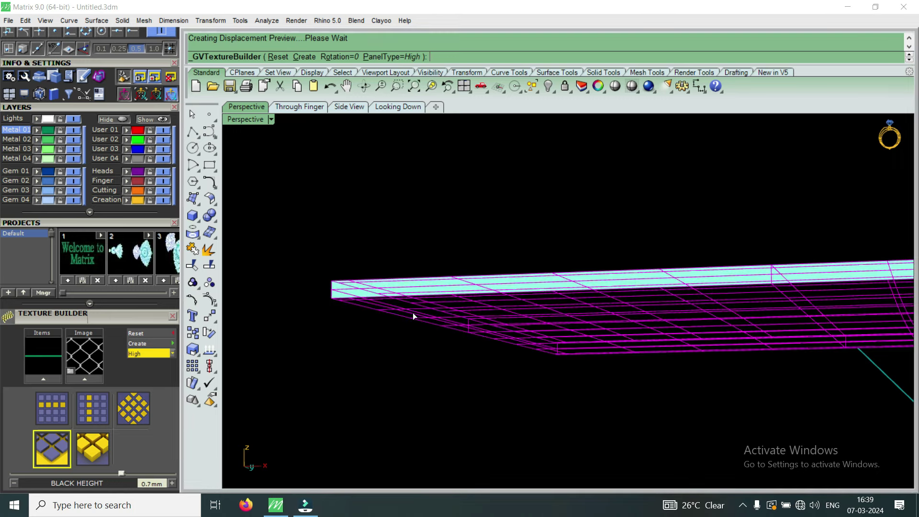
{"action": "mouse_move", "coordinate": [413, 312]}
{"action": "right_mouse_down"}
{"action": "mouse_move", "coordinate": [453, 341]}
{"action": "mouse_move", "coordinate": [554, 337]}
{"action": "right_mouse_up"}
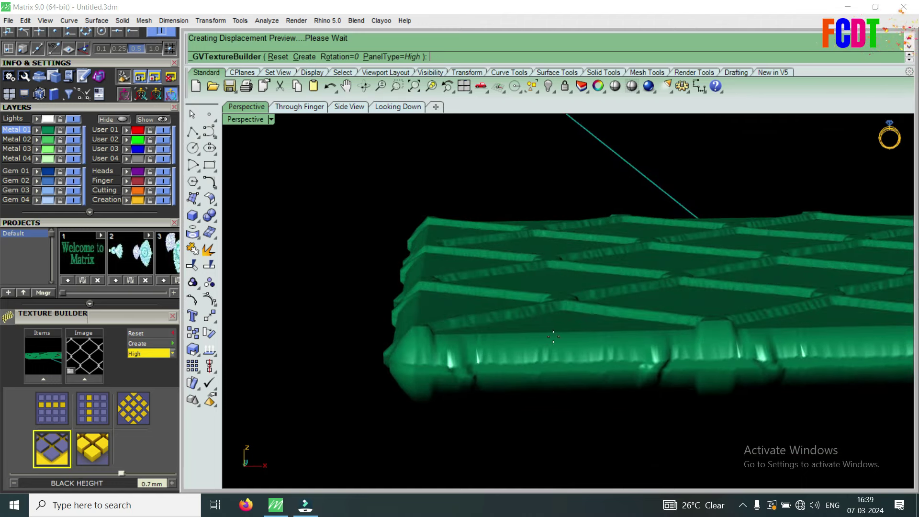
{"action": "mouse_move", "coordinate": [554, 322]}
{"action": "right_mouse_down"}
{"action": "mouse_move", "coordinate": [530, 277]}
{"action": "mouse_move", "coordinate": [529, 246]}
{"action": "mouse_move", "coordinate": [538, 322]}
{"action": "right_mouse_up"}
{"action": "scroll", "coordinate": [538, 323], "scroll_direction": "up", "scroll_amount": 3}
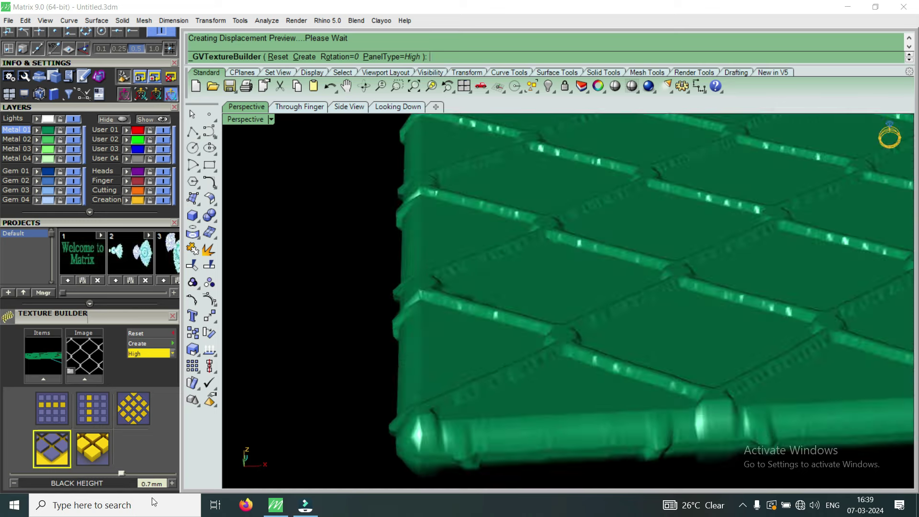
{"action": "left_click_drag", "start_coordinate": [119, 473], "coordinate": [105, 475]}
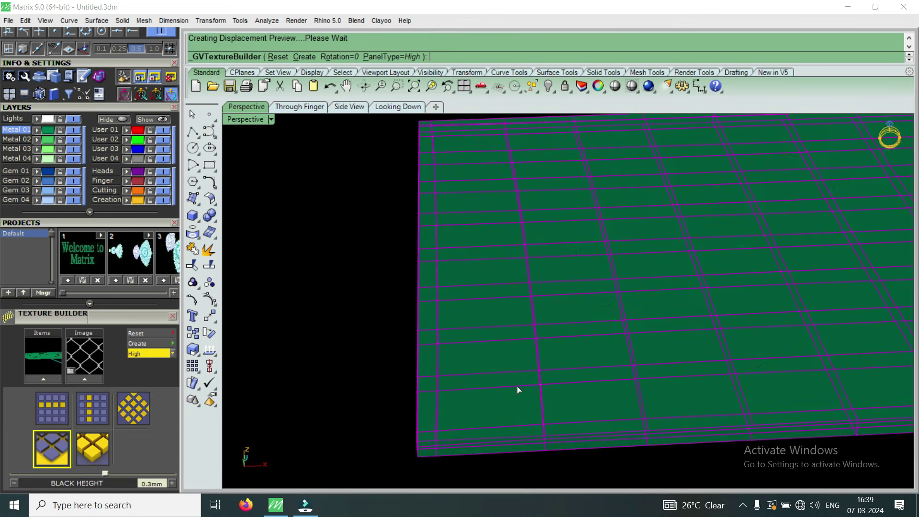
{"action": "right_click_drag", "start_coordinate": [521, 386], "coordinate": [542, 338]}
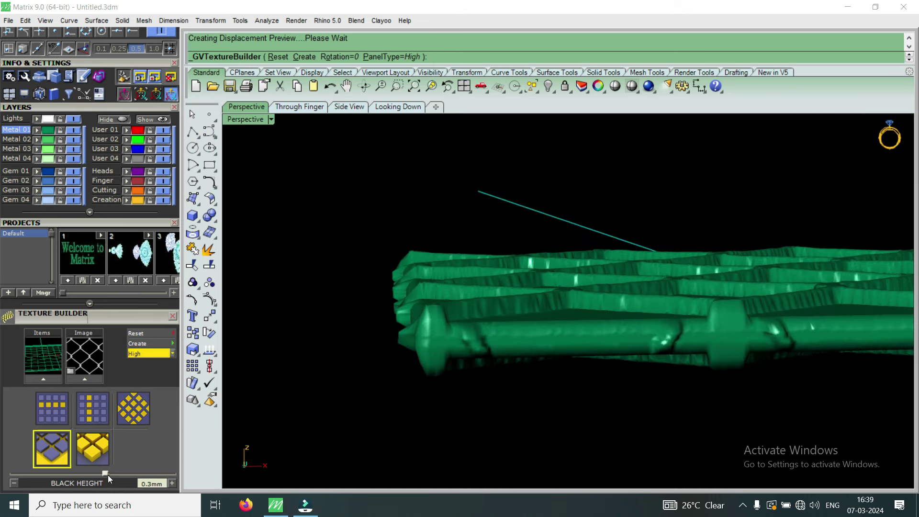
{"action": "left_click_drag", "start_coordinate": [108, 473], "coordinate": [94, 476]}
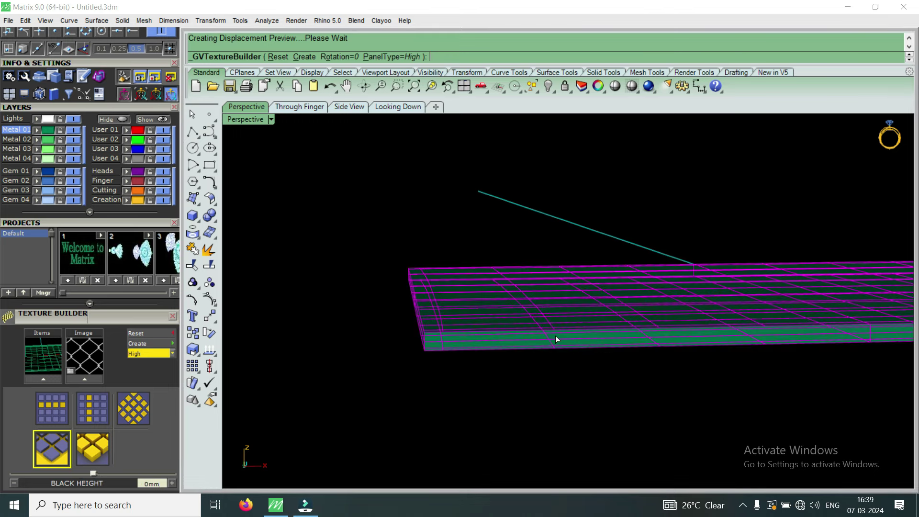
{"action": "right_click_drag", "start_coordinate": [556, 339], "coordinate": [493, 315]}
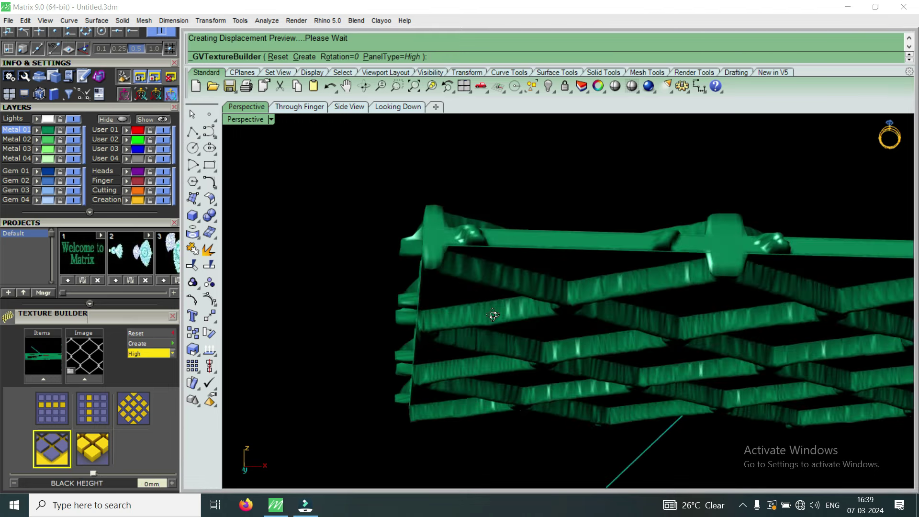
{"action": "left_click_drag", "start_coordinate": [92, 473], "coordinate": [73, 476]}
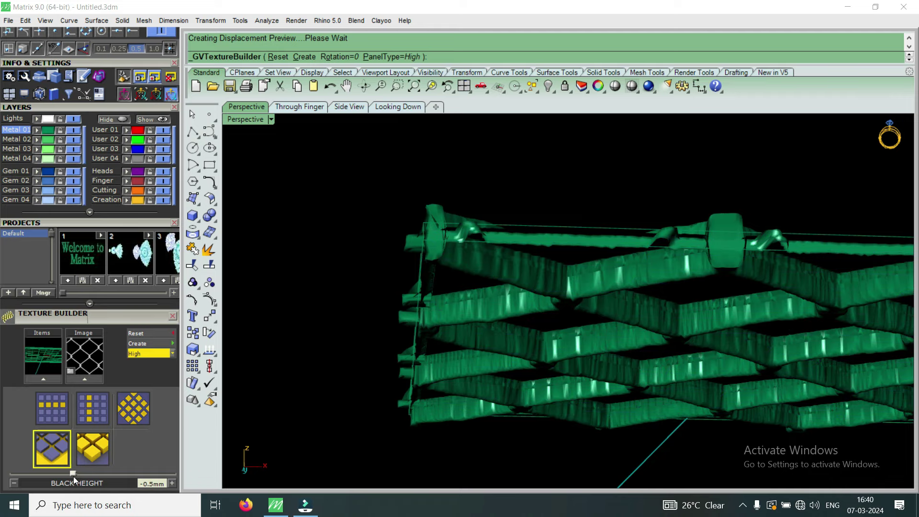
{"action": "mouse_move", "coordinate": [396, 369]}
{"action": "right_mouse_down"}
{"action": "mouse_move", "coordinate": [450, 379]}
{"action": "mouse_move", "coordinate": [456, 394]}
{"action": "mouse_move", "coordinate": [437, 425]}
{"action": "mouse_move", "coordinate": [419, 394]}
{"action": "mouse_move", "coordinate": [429, 344]}
{"action": "mouse_move", "coordinate": [407, 302]}
{"action": "mouse_move", "coordinate": [567, 354]}
{"action": "mouse_move", "coordinate": [624, 411]}
{"action": "mouse_move", "coordinate": [565, 373]}
{"action": "mouse_move", "coordinate": [540, 396]}
{"action": "mouse_move", "coordinate": [527, 378]}
{"action": "right_mouse_up"}
Drop black height further, then raise it through -0.8, -0.4 and 0.2mm to 0.5mm
{"action": "left_click_drag", "start_coordinate": [73, 473], "coordinate": [34, 478]}
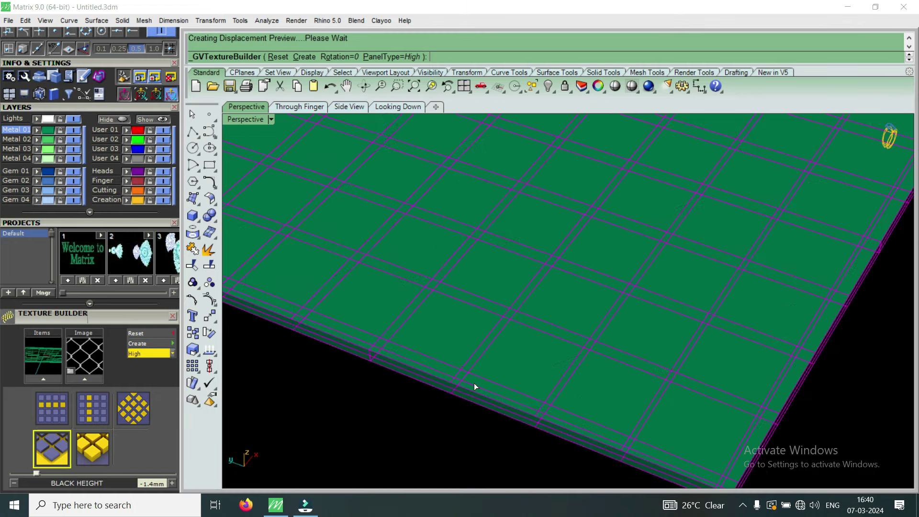
{"action": "mouse_move", "coordinate": [540, 345]}
{"action": "right_mouse_down"}
{"action": "mouse_move", "coordinate": [536, 270]}
{"action": "mouse_move", "coordinate": [469, 301]}
{"action": "mouse_move", "coordinate": [465, 320]}
{"action": "right_mouse_up"}
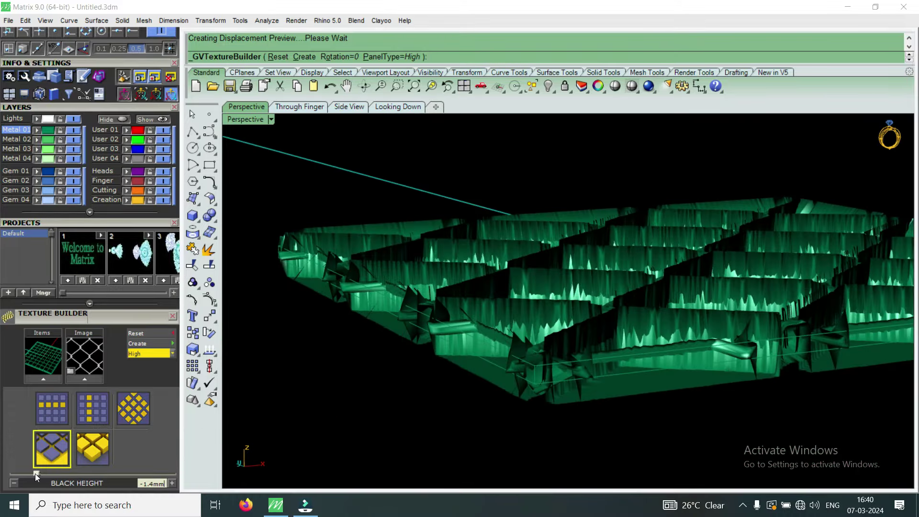
{"action": "left_click_drag", "start_coordinate": [58, 467], "coordinate": [63, 466]}
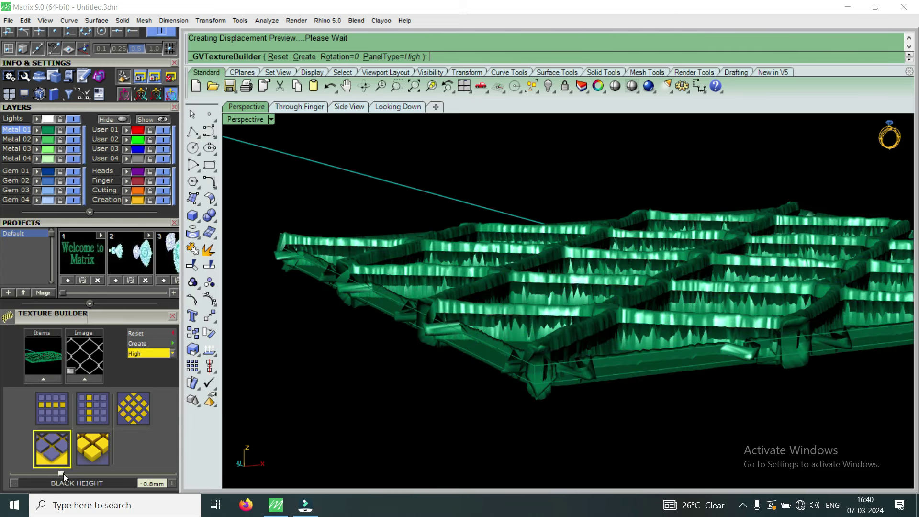
{"action": "left_click_drag", "start_coordinate": [77, 471], "coordinate": [79, 470]}
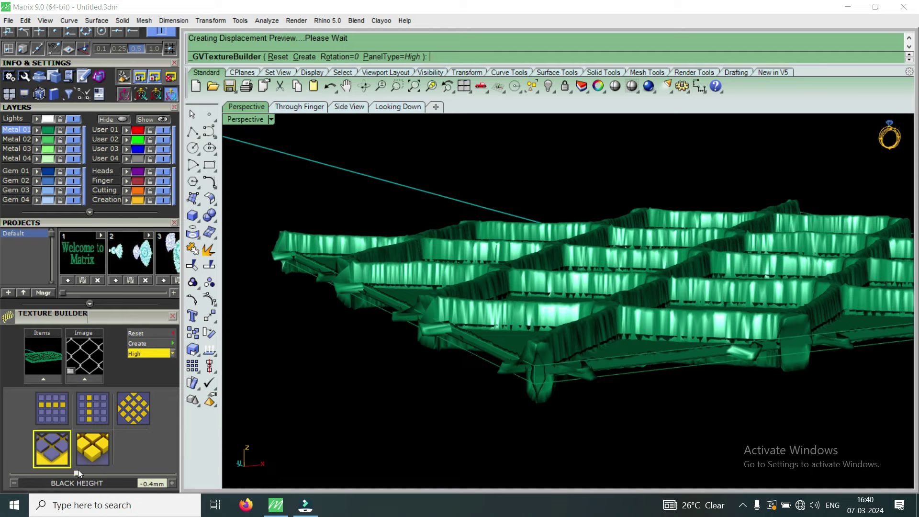
{"action": "left_click_drag", "start_coordinate": [81, 473], "coordinate": [102, 468]}
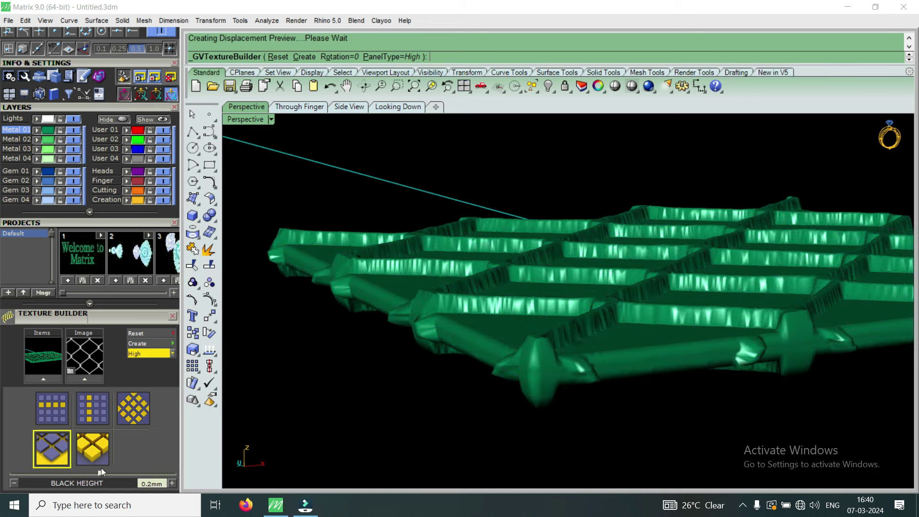
{"action": "mouse_move", "coordinate": [648, 315]}
{"action": "right_mouse_down"}
{"action": "mouse_move", "coordinate": [636, 376]}
{"action": "mouse_move", "coordinate": [605, 407]}
{"action": "mouse_move", "coordinate": [554, 354]}
{"action": "mouse_move", "coordinate": [561, 339]}
{"action": "right_mouse_up"}
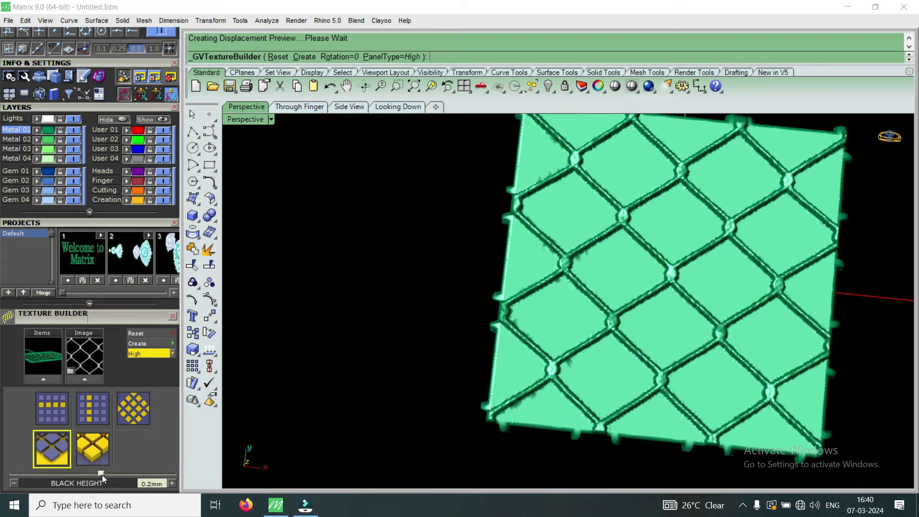
{"action": "left_click_drag", "start_coordinate": [102, 474], "coordinate": [110, 472]}
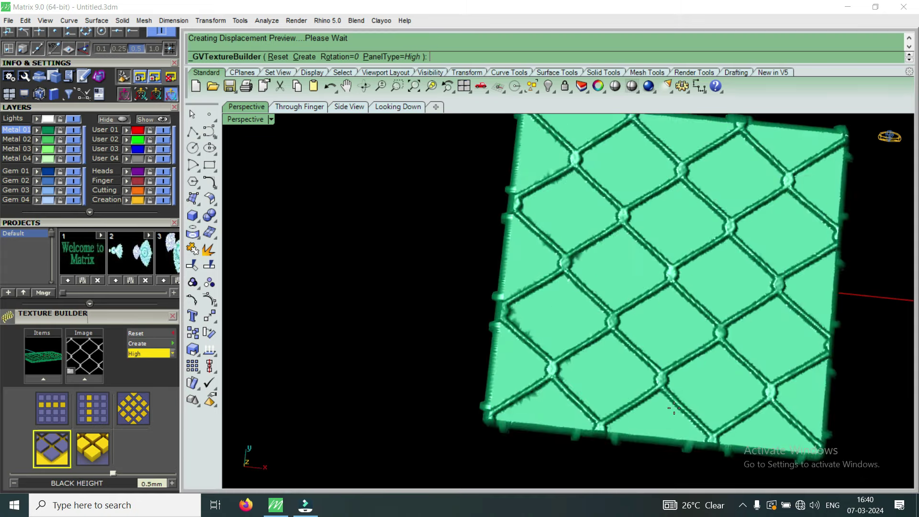
{"action": "mouse_move", "coordinate": [671, 411]}
{"action": "right_mouse_down"}
{"action": "mouse_move", "coordinate": [609, 218]}
{"action": "mouse_move", "coordinate": [498, 218]}
{"action": "mouse_move", "coordinate": [521, 239]}
{"action": "mouse_move", "coordinate": [656, 250]}
{"action": "mouse_move", "coordinate": [720, 218]}
{"action": "mouse_move", "coordinate": [503, 211]}
{"action": "mouse_move", "coordinate": [478, 240]}
{"action": "mouse_move", "coordinate": [684, 329]}
{"action": "mouse_move", "coordinate": [686, 425]}
{"action": "mouse_move", "coordinate": [667, 232]}
{"action": "mouse_move", "coordinate": [529, 232]}
{"action": "mouse_move", "coordinate": [573, 338]}
{"action": "mouse_move", "coordinate": [572, 411]}
{"action": "right_mouse_up"}
Try lowering the diamond texture's white height to 0.7mm, then 0.1mm, checking the preview
{"action": "mouse_move", "coordinate": [523, 249]}
{"action": "right_mouse_down"}
{"action": "mouse_move", "coordinate": [616, 294]}
{"action": "mouse_move", "coordinate": [617, 239]}
{"action": "right_mouse_up"}
{"action": "left_click", "coordinate": [94, 451]}
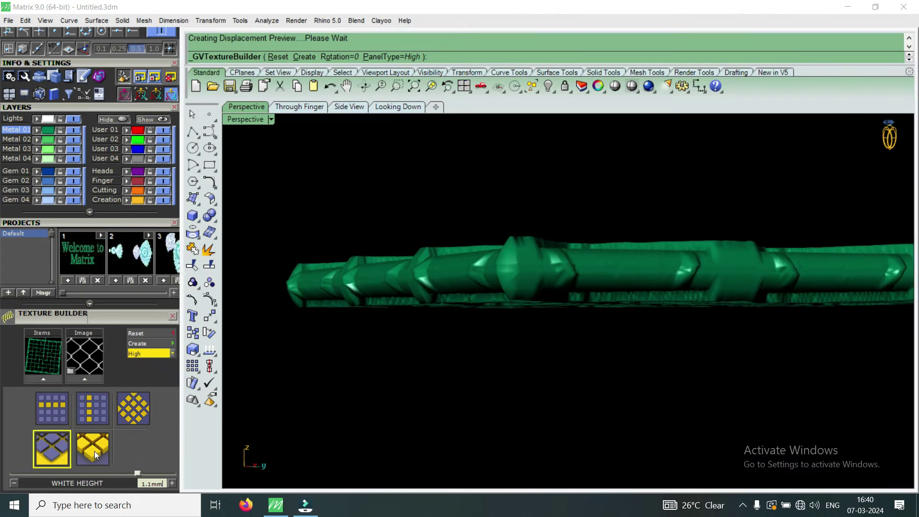
{"action": "left_click_drag", "start_coordinate": [125, 475], "coordinate": [121, 477]}
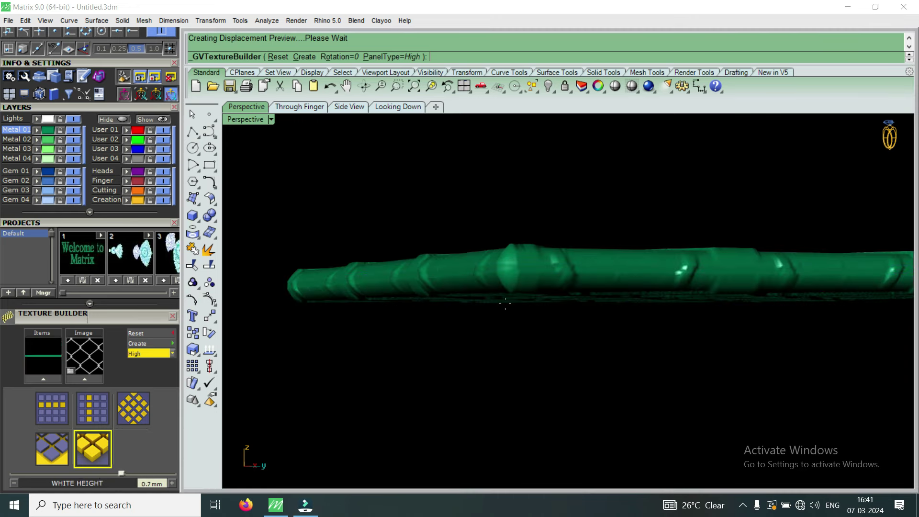
{"action": "right_click_drag", "start_coordinate": [505, 303], "coordinate": [509, 352]}
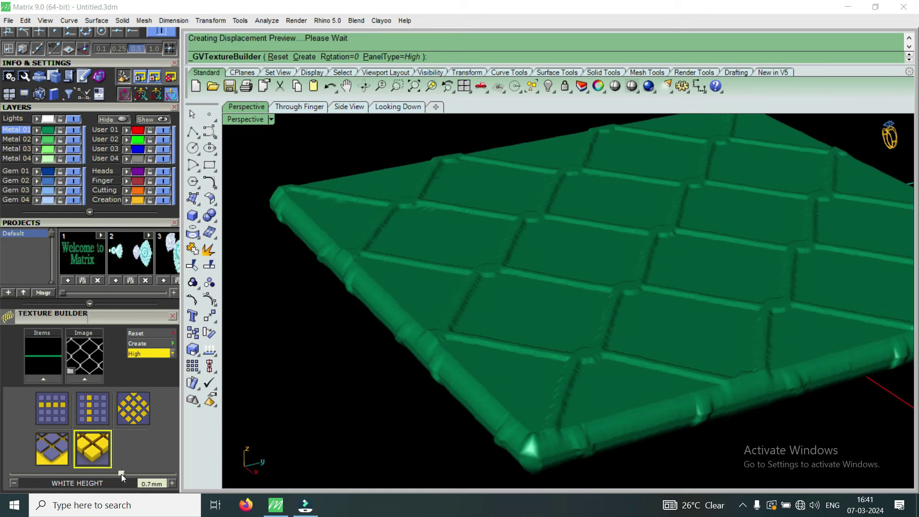
{"action": "left_click_drag", "start_coordinate": [121, 474], "coordinate": [96, 475]}
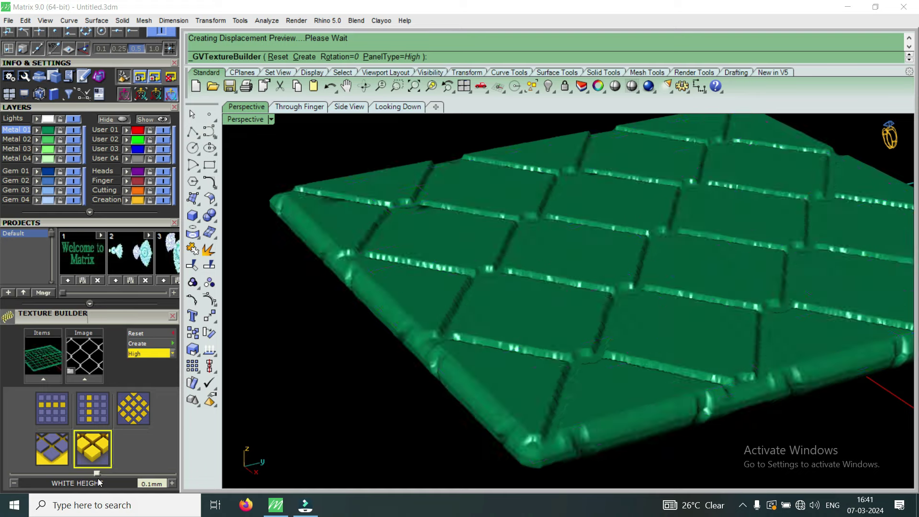
{"action": "mouse_move", "coordinate": [485, 356]}
{"action": "right_mouse_down"}
{"action": "mouse_move", "coordinate": [455, 199]}
{"action": "mouse_move", "coordinate": [483, 363]}
{"action": "mouse_move", "coordinate": [527, 401]}
{"action": "mouse_move", "coordinate": [519, 439]}
{"action": "mouse_move", "coordinate": [484, 285]}
{"action": "right_mouse_up"}
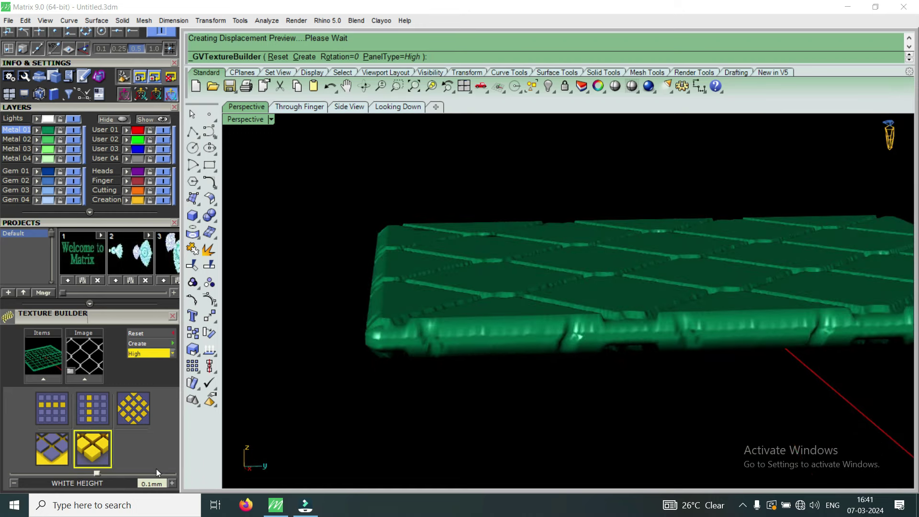
{"action": "right_click_drag", "start_coordinate": [410, 306], "coordinate": [441, 366]}
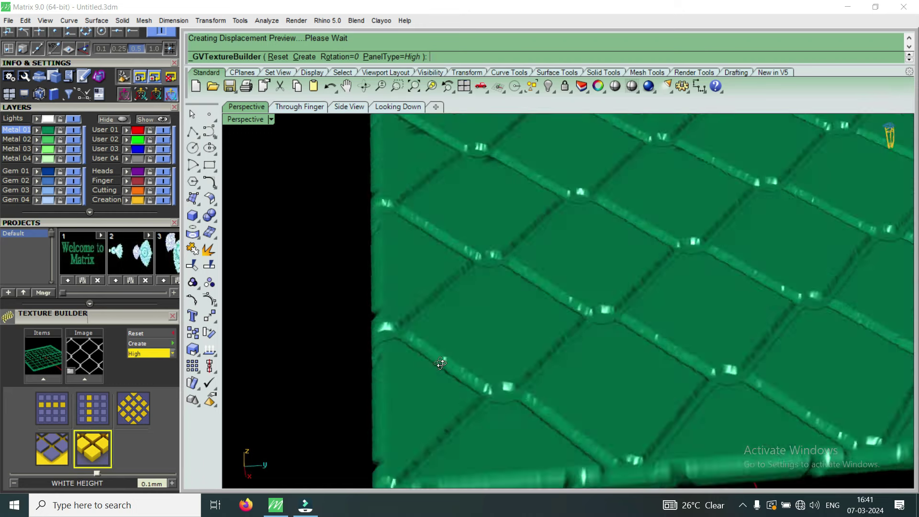
Push the white height to -0.3mm, then raise it to 1.7mm and inspect the displaced plate
{"action": "scroll", "coordinate": [441, 365], "scroll_direction": "up", "scroll_amount": 3}
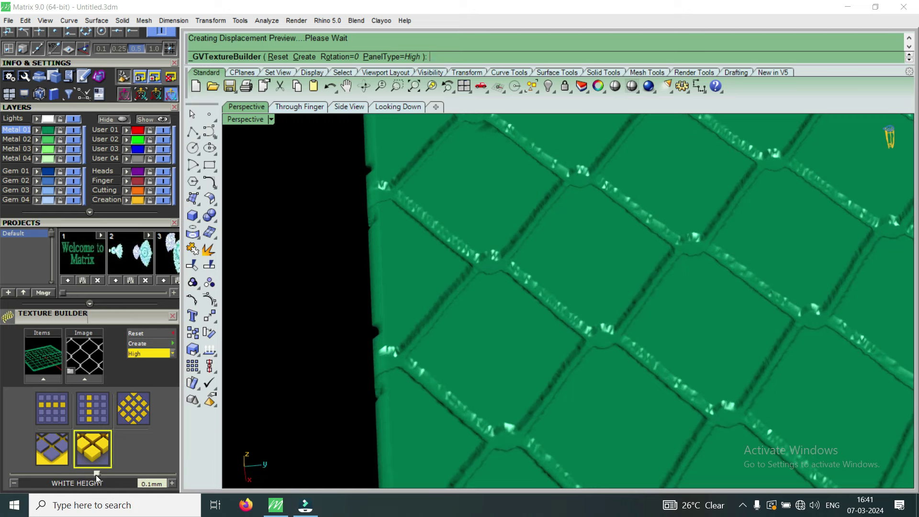
{"action": "left_click_drag", "start_coordinate": [95, 475], "coordinate": [80, 475]}
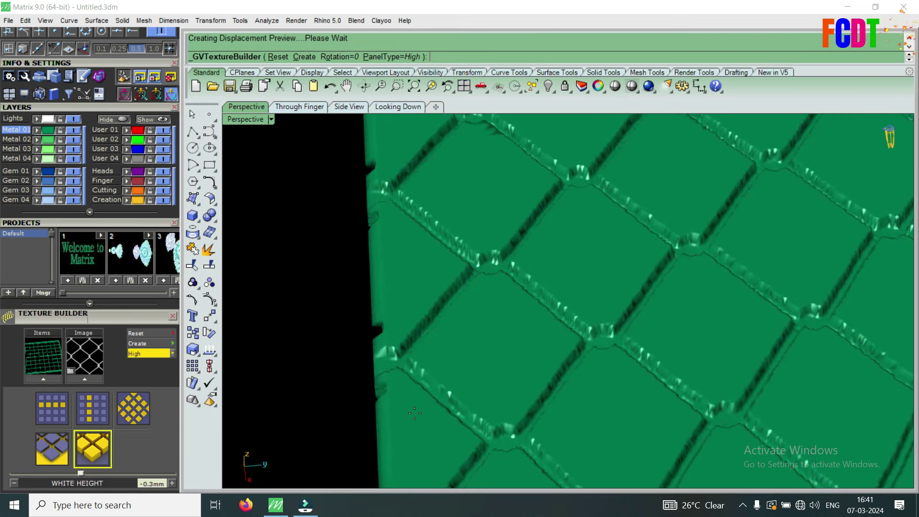
{"action": "mouse_move", "coordinate": [560, 285]}
{"action": "right_mouse_down"}
{"action": "mouse_move", "coordinate": [549, 398]}
{"action": "mouse_move", "coordinate": [729, 142]}
{"action": "mouse_move", "coordinate": [677, 210]}
{"action": "right_mouse_up"}
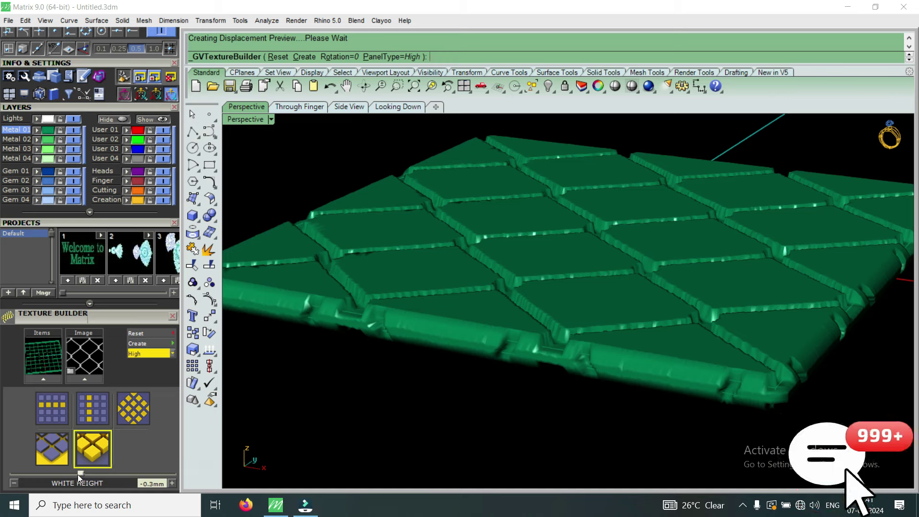
{"action": "left_click_drag", "start_coordinate": [79, 472], "coordinate": [162, 473]}
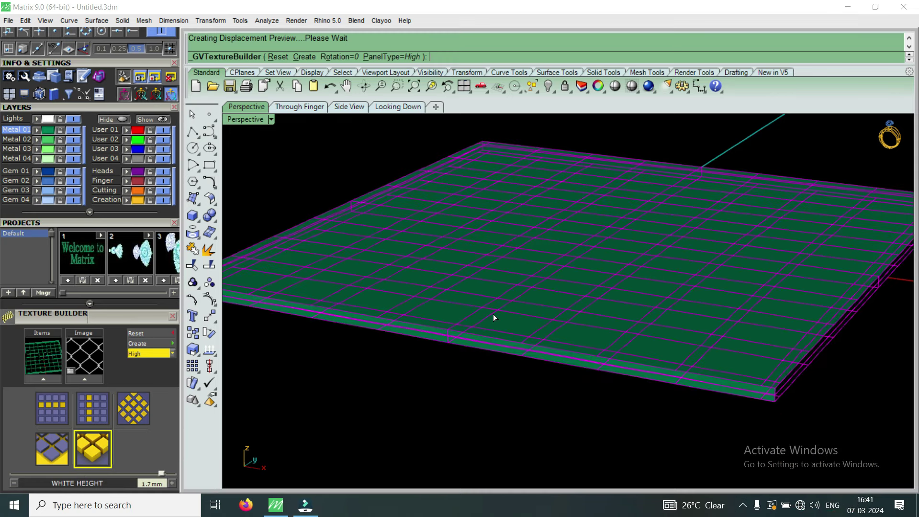
{"action": "mouse_move", "coordinate": [495, 318]}
{"action": "right_mouse_down"}
{"action": "mouse_move", "coordinate": [579, 267]}
{"action": "mouse_move", "coordinate": [495, 250]}
{"action": "mouse_move", "coordinate": [608, 294]}
{"action": "mouse_move", "coordinate": [720, 312]}
{"action": "right_mouse_up"}
{"action": "scroll", "coordinate": [691, 413], "scroll_direction": "down", "scroll_amount": 3}
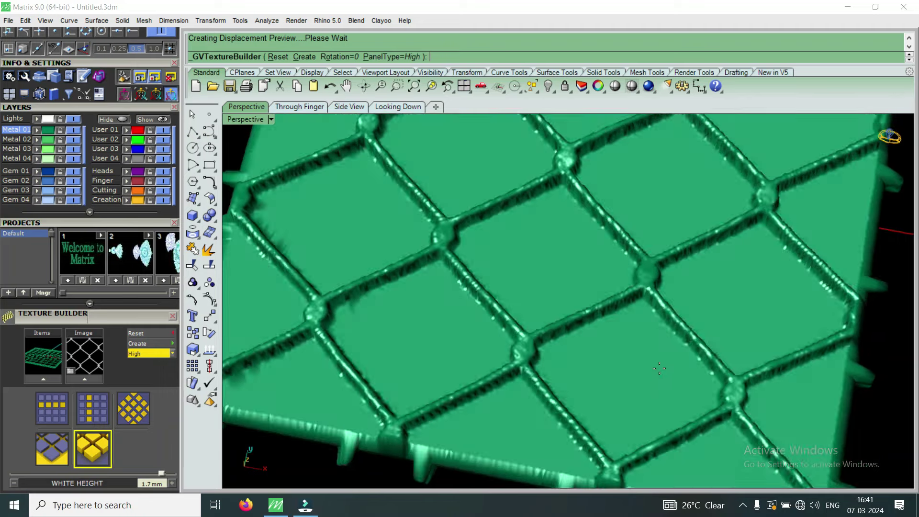
{"action": "scroll", "coordinate": [658, 362], "scroll_direction": "down", "scroll_amount": 2}
{"action": "right_click_drag", "start_coordinate": [637, 334], "coordinate": [662, 388]}
{"action": "scroll", "coordinate": [661, 387], "scroll_direction": "up", "scroll_amount": 2}
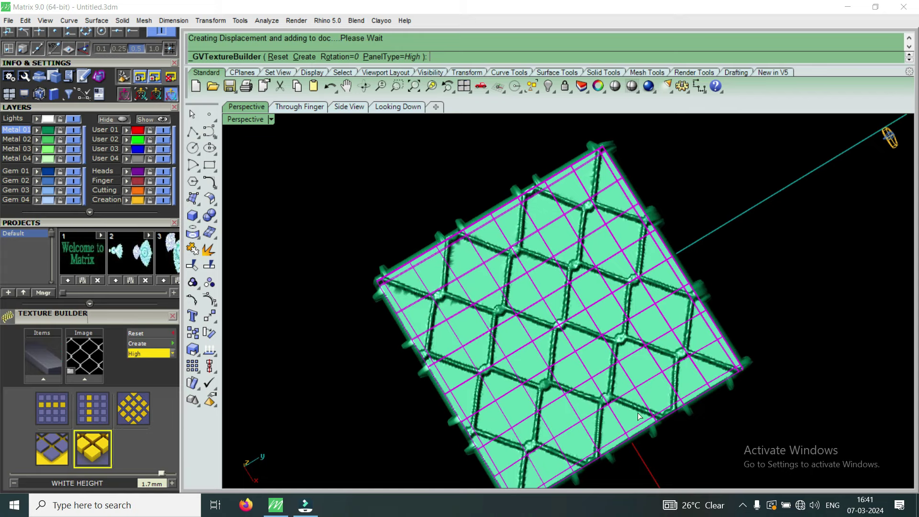
Select the finished lattice mesh from a side view of the plate
{"action": "scroll", "coordinate": [674, 408], "scroll_direction": "up", "scroll_amount": 2}
{"action": "scroll", "coordinate": [673, 404], "scroll_direction": "up", "scroll_amount": 1}
{"action": "mouse_move", "coordinate": [694, 409]}
{"action": "right_mouse_down"}
{"action": "mouse_move", "coordinate": [728, 323]}
{"action": "mouse_move", "coordinate": [644, 369]}
{"action": "right_mouse_up"}
{"action": "left_click", "coordinate": [730, 306]}
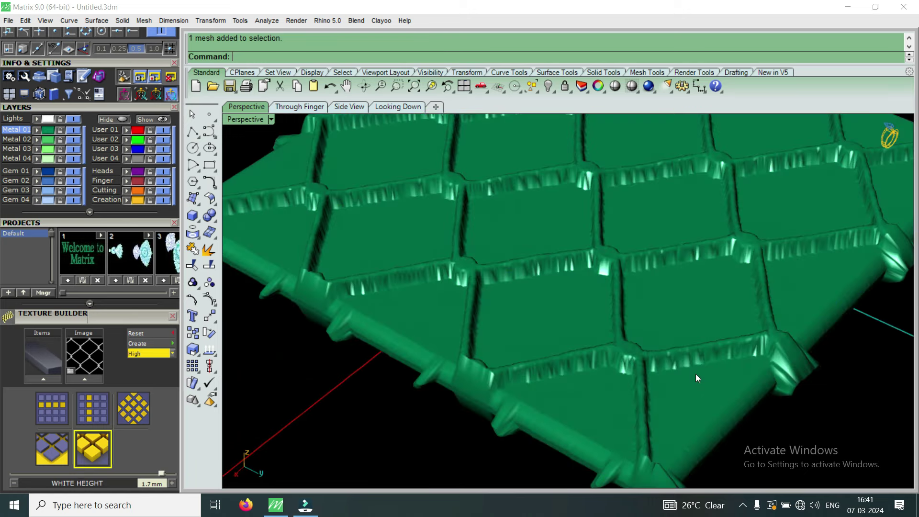
{"action": "scroll", "coordinate": [695, 374], "scroll_direction": "down", "scroll_amount": 1}
{"action": "scroll", "coordinate": [696, 370], "scroll_direction": "down", "scroll_amount": 1}
{"action": "scroll", "coordinate": [706, 355], "scroll_direction": "down", "scroll_amount": 1}
{"action": "mouse_move", "coordinate": [717, 341]}
{"action": "right_mouse_down"}
{"action": "mouse_move", "coordinate": [759, 421]}
{"action": "mouse_move", "coordinate": [728, 329]}
{"action": "right_mouse_up"}
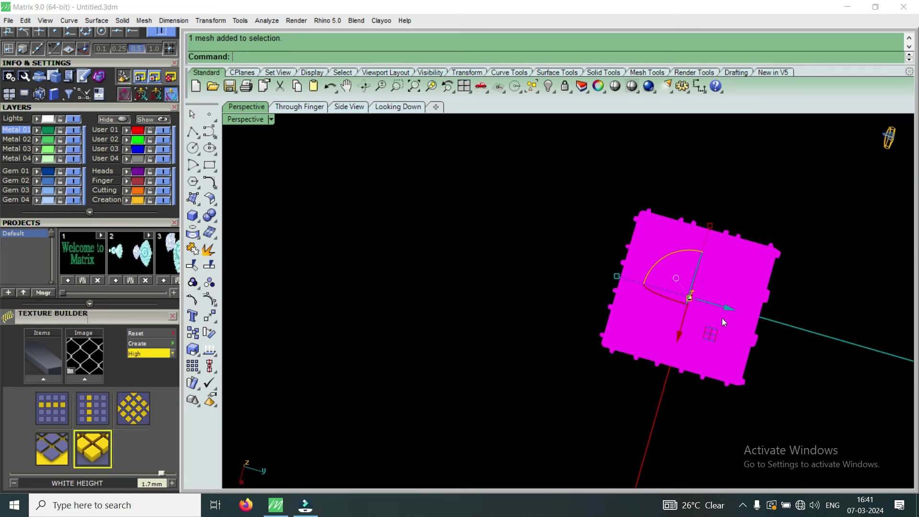
Alt-drag the selected mesh to copy it left, then delete the selected plate
{"action": "key", "text": "alt"}
{"action": "left_click_drag", "start_coordinate": [728, 308], "coordinate": [545, 294]}
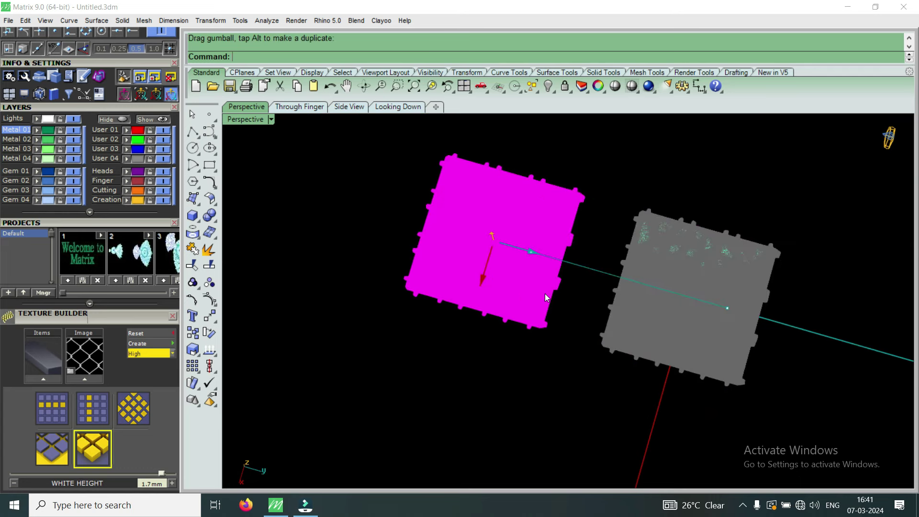
{"action": "right_click_drag", "start_coordinate": [707, 409], "coordinate": [752, 315]}
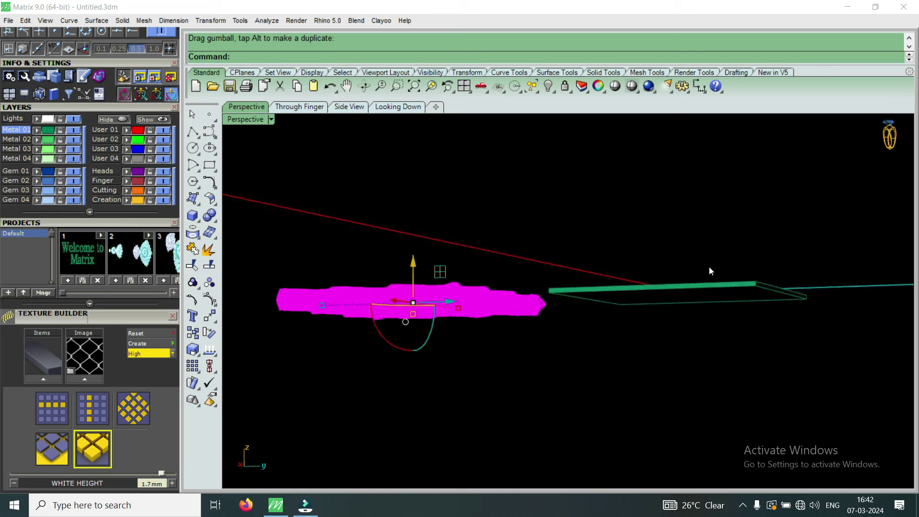
{"action": "key", "text": "Delete"}
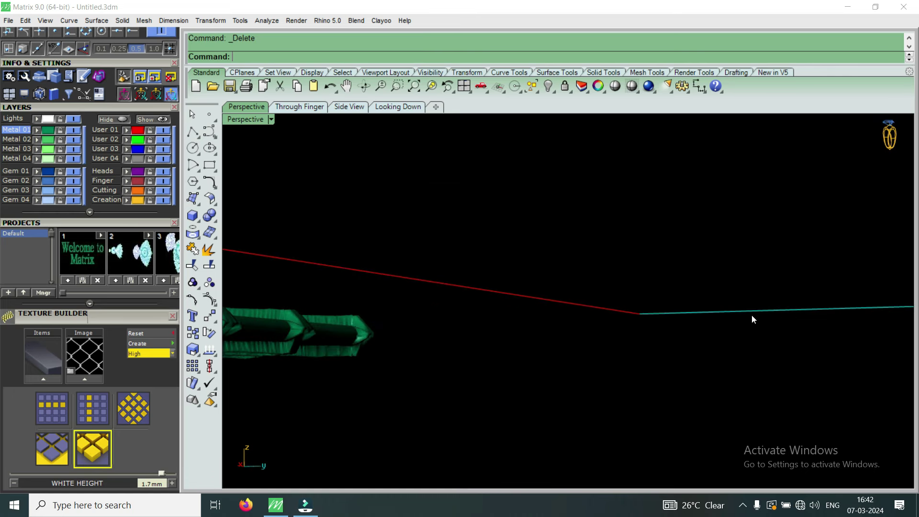
Inspect the remaining textured plate from edge-on, oblique and top-down angles
{"action": "scroll", "coordinate": [745, 302], "scroll_direction": "down", "scroll_amount": 2}
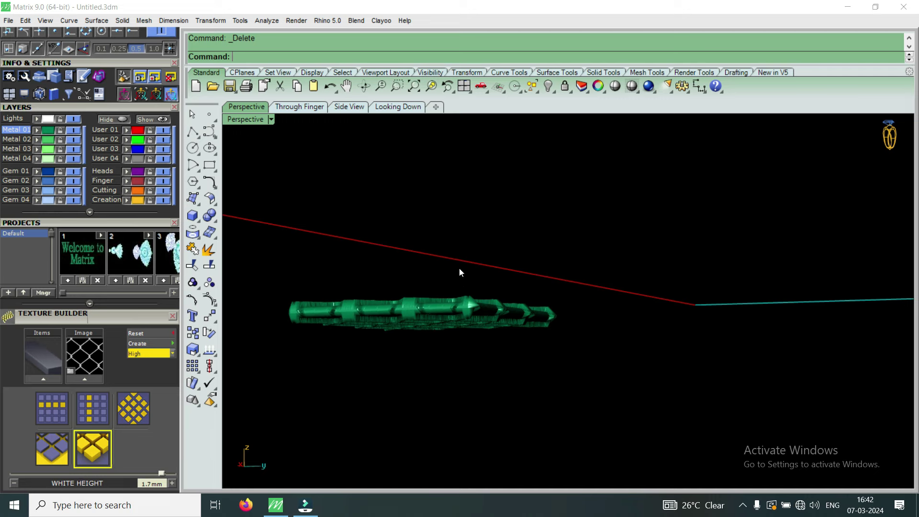
{"action": "right_click_drag", "start_coordinate": [459, 272], "coordinate": [455, 322]}
{"action": "scroll", "coordinate": [483, 275], "scroll_direction": "up", "scroll_amount": 3}
{"action": "scroll", "coordinate": [587, 298], "scroll_direction": "up", "scroll_amount": 2}
{"action": "scroll", "coordinate": [585, 294], "scroll_direction": "down", "scroll_amount": 2}
{"action": "scroll", "coordinate": [653, 284], "scroll_direction": "down", "scroll_amount": 3}
{"action": "mouse_move", "coordinate": [584, 375]}
{"action": "right_mouse_down"}
{"action": "mouse_move", "coordinate": [633, 240]}
{"action": "mouse_move", "coordinate": [754, 255]}
{"action": "mouse_move", "coordinate": [565, 371]}
{"action": "mouse_move", "coordinate": [568, 304]}
{"action": "mouse_move", "coordinate": [468, 353]}
{"action": "mouse_move", "coordinate": [611, 331]}
{"action": "right_mouse_up"}
{"action": "scroll", "coordinate": [610, 331], "scroll_direction": "down", "scroll_amount": 3}
{"action": "right_click_drag", "start_coordinate": [688, 288], "coordinate": [613, 341]}
{"action": "scroll", "coordinate": [613, 341], "scroll_direction": "up", "scroll_amount": 1}
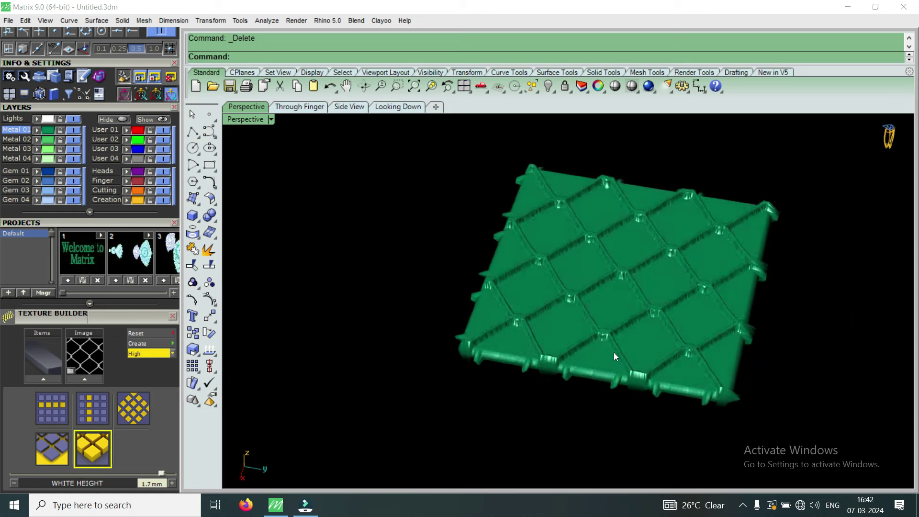
{"action": "scroll", "coordinate": [660, 321], "scroll_direction": "down", "scroll_amount": 2}
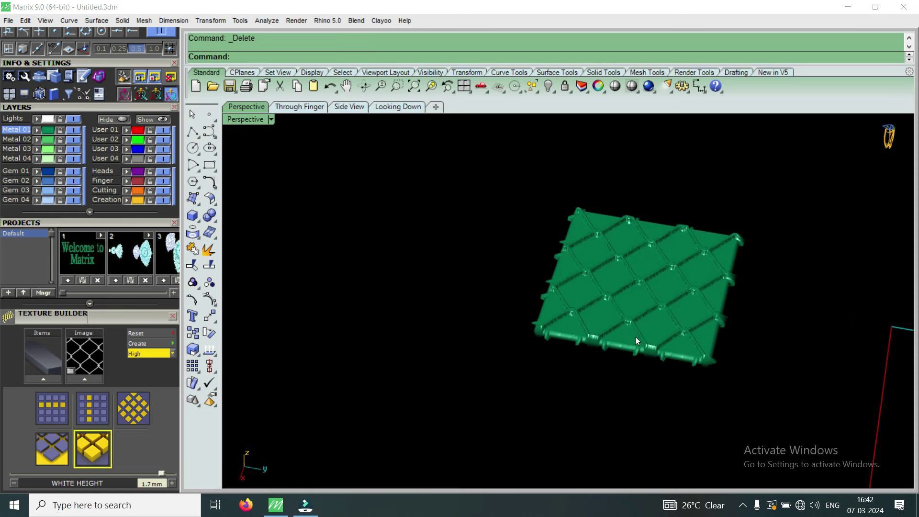
{"action": "mouse_move", "coordinate": [636, 337]}
{"action": "right_mouse_down"}
{"action": "mouse_move", "coordinate": [640, 300]}
{"action": "mouse_move", "coordinate": [624, 360]}
{"action": "right_mouse_up"}
{"action": "scroll", "coordinate": [662, 308], "scroll_direction": "up", "scroll_amount": 3}
Select and deselect the lattice mesh, then undo the plate deletion with Ctrl+Z
{"action": "left_click", "coordinate": [662, 309]}
{"action": "scroll", "coordinate": [656, 257], "scroll_direction": "down", "scroll_amount": 2}
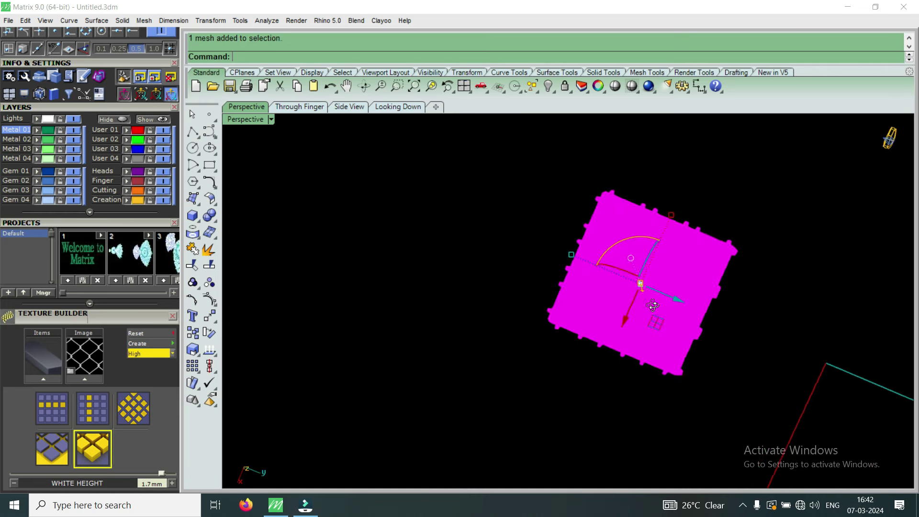
{"action": "scroll", "coordinate": [582, 300], "scroll_direction": "down", "scroll_amount": 2}
{"action": "scroll", "coordinate": [612, 307], "scroll_direction": "up", "scroll_amount": 3}
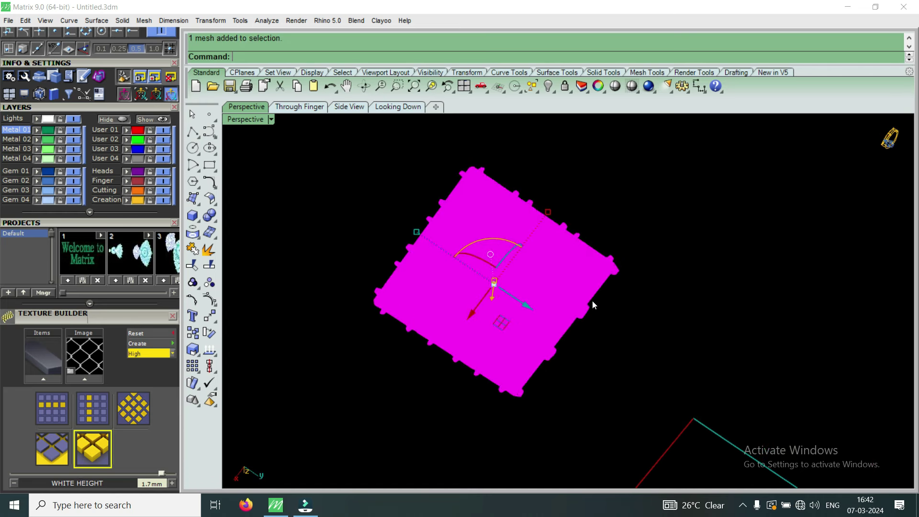
{"action": "left_click", "coordinate": [593, 301]}
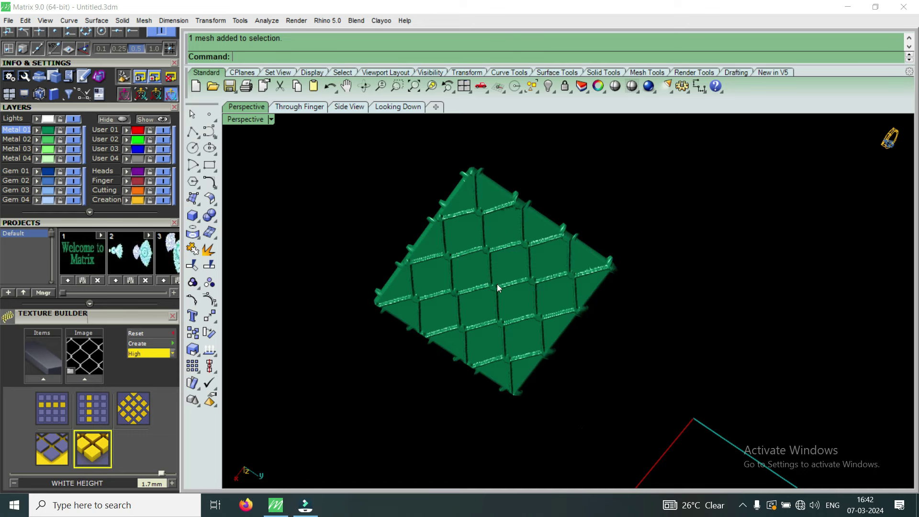
{"action": "key", "text": "ctrl+z"}
{"action": "key", "text": "Escape"}
{"action": "scroll", "coordinate": [651, 408], "scroll_direction": "up", "scroll_amount": 3}
{"action": "mouse_move", "coordinate": [651, 408]}
{"action": "right_mouse_down"}
{"action": "mouse_move", "coordinate": [694, 183]}
{"action": "mouse_move", "coordinate": [725, 255]}
{"action": "mouse_move", "coordinate": [742, 248]}
{"action": "mouse_move", "coordinate": [560, 255]}
{"action": "mouse_move", "coordinate": [517, 266]}
{"action": "right_mouse_up"}
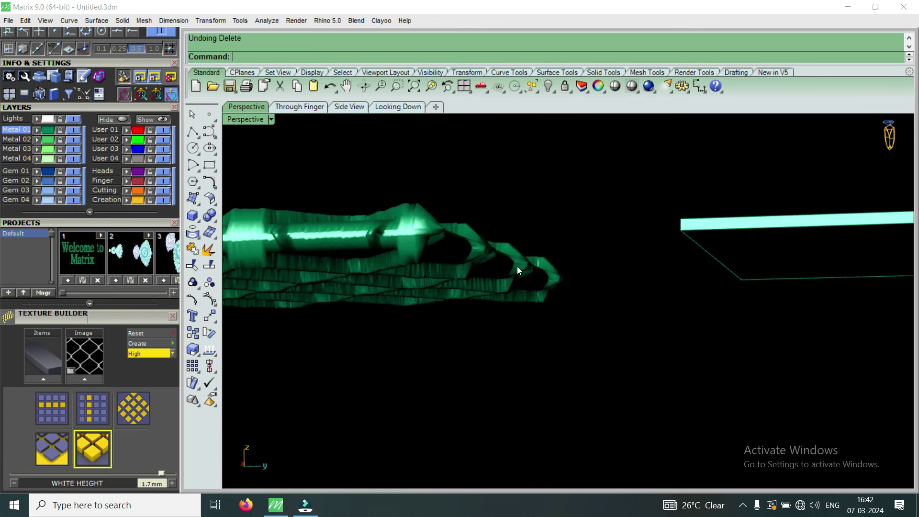
Delete the plain flat plate and restore the four-viewport layout
{"action": "mouse_move", "coordinate": [725, 232]}
{"action": "right_mouse_down"}
{"action": "mouse_move", "coordinate": [557, 254]}
{"action": "mouse_move", "coordinate": [509, 344]}
{"action": "right_mouse_up"}
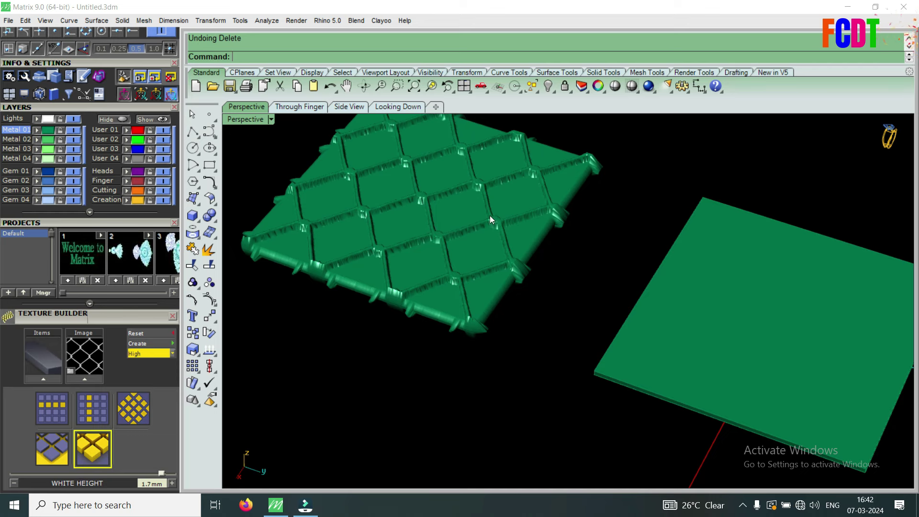
{"action": "scroll", "coordinate": [546, 260], "scroll_direction": "down", "scroll_amount": 3}
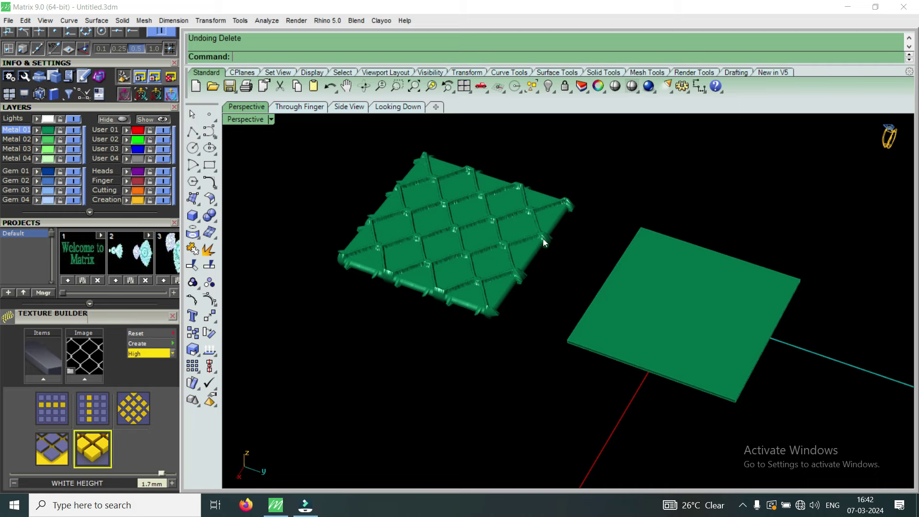
{"action": "right_click_drag", "start_coordinate": [546, 242], "coordinate": [576, 296]}
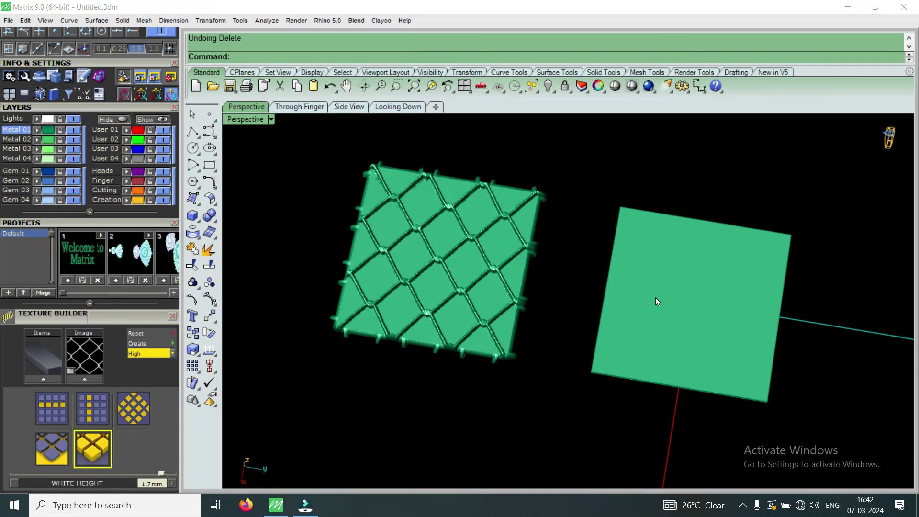
{"action": "left_click", "coordinate": [656, 285]}
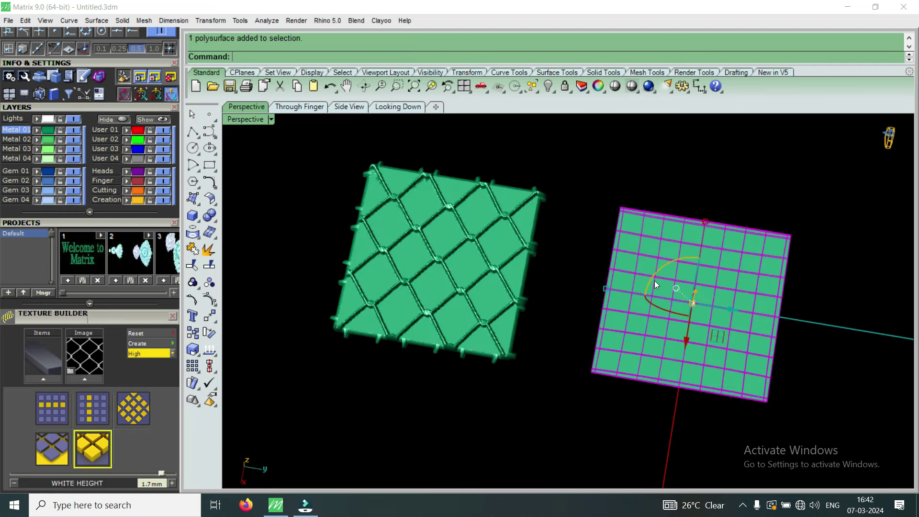
{"action": "key", "text": "Delete"}
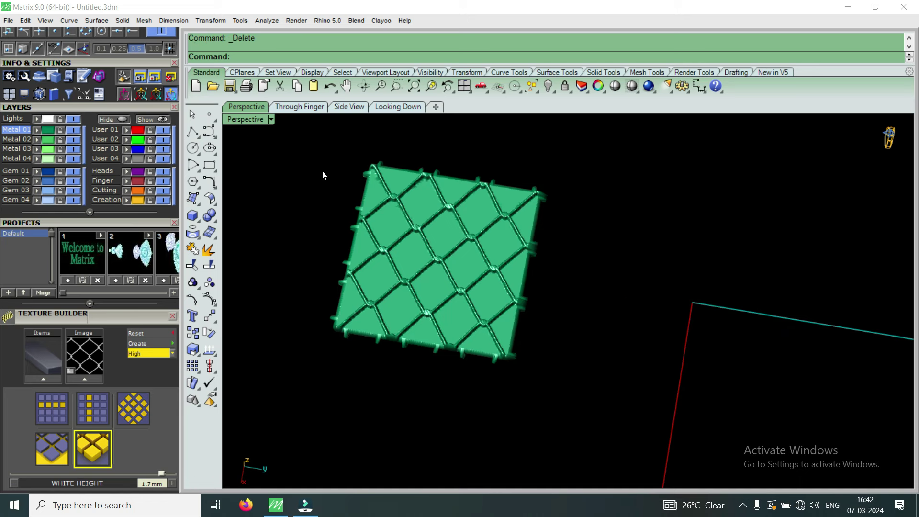
{"action": "double_click", "coordinate": [245, 120]}
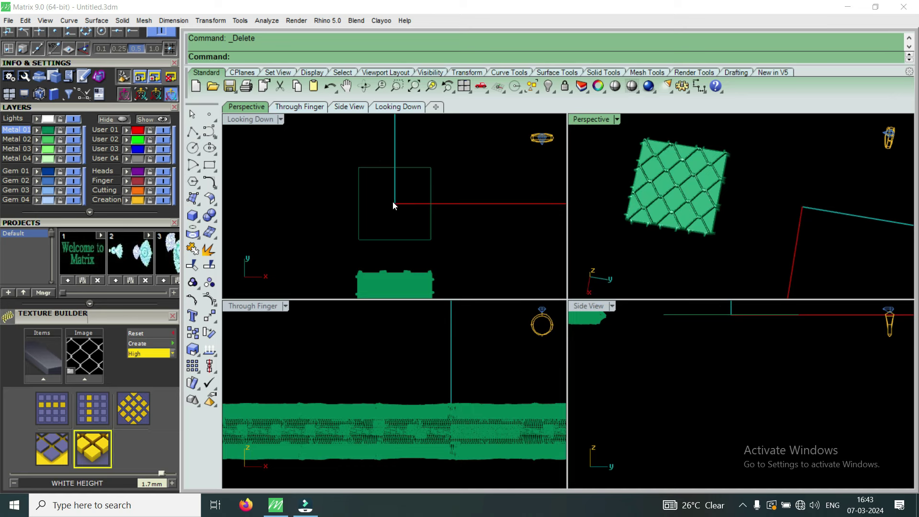
Move the lattice square left in the top view and delete the leftover curves near the origin
{"action": "scroll", "coordinate": [450, 189], "scroll_direction": "down", "scroll_amount": 5}
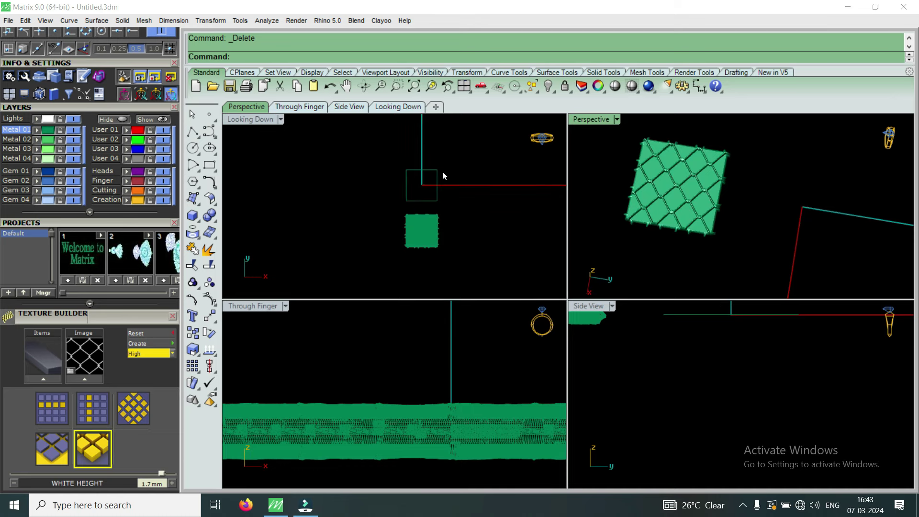
{"action": "left_click", "coordinate": [429, 233]}
{"action": "left_click_drag", "start_coordinate": [422, 231], "coordinate": [359, 231]}
{"action": "key", "text": "Escape"}
{"action": "left_click", "coordinate": [422, 183]}
{"action": "key", "text": "Delete"}
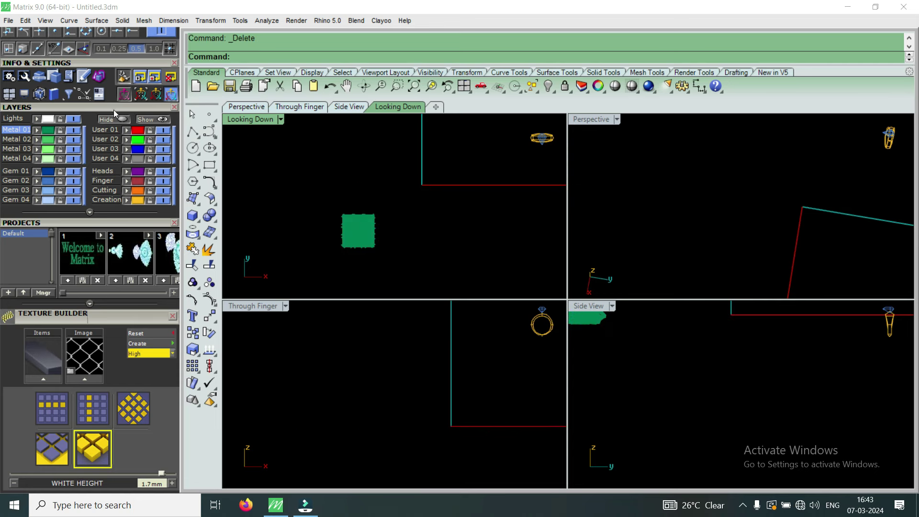
{"action": "left_click_drag", "start_coordinate": [120, 105], "coordinate": [101, 289]}
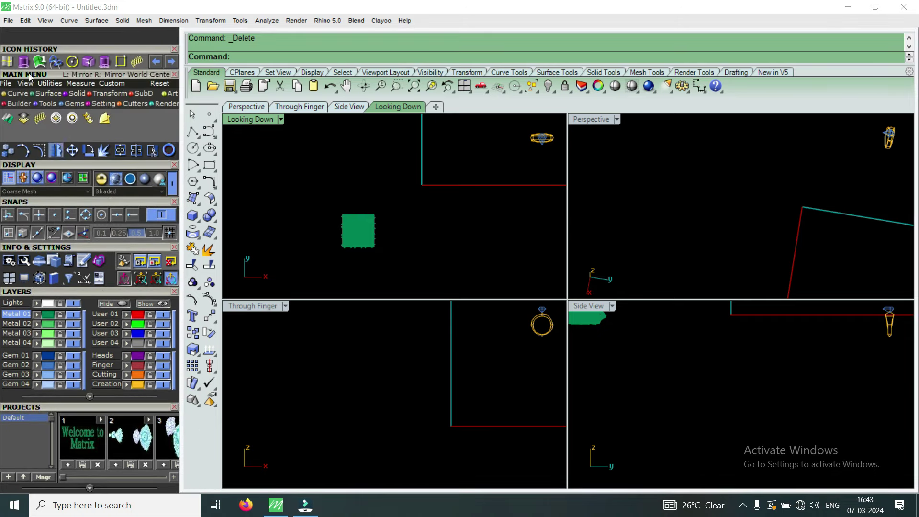
Draw a diameter 50 ring-size circle centred at 0 and select it
{"action": "left_click", "coordinate": [72, 61]}
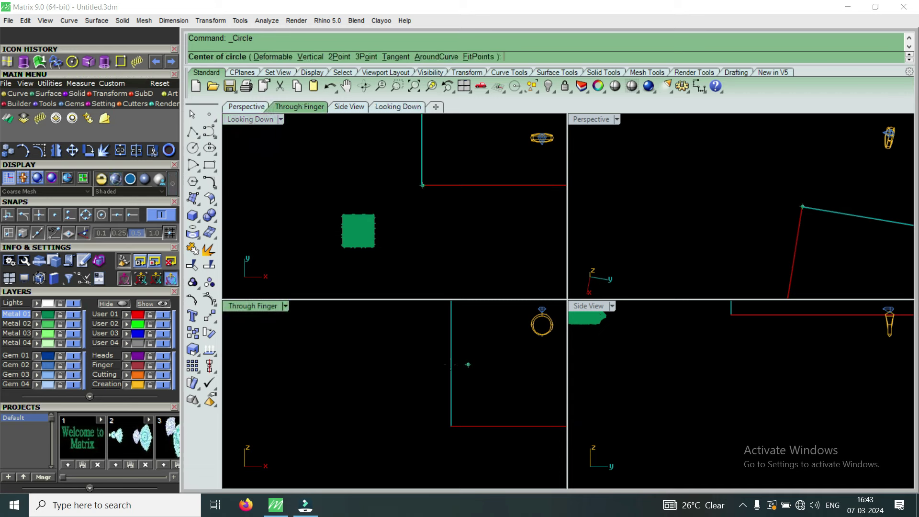
{"action": "type", "text": "0"}
{"action": "key", "text": "Return"}
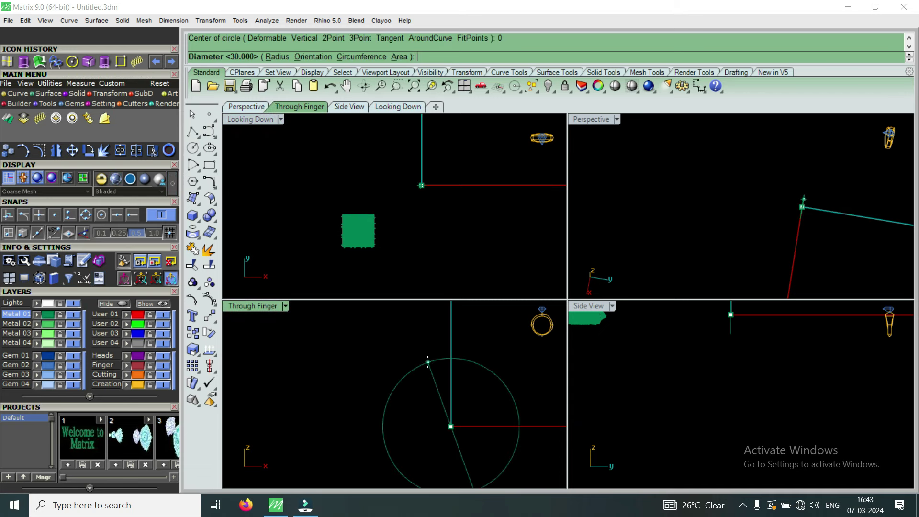
{"action": "type", "text": "50"}
{"action": "key", "text": "Return"}
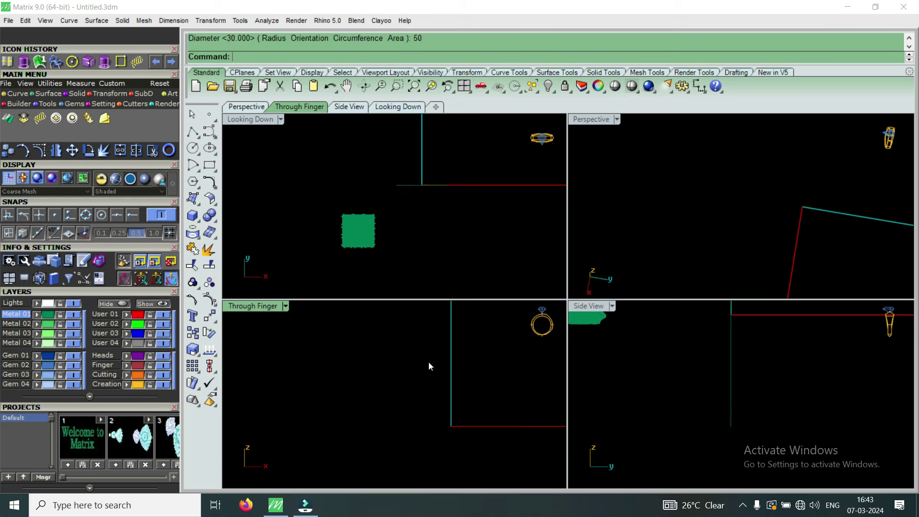
{"action": "scroll", "coordinate": [434, 378], "scroll_direction": "down", "scroll_amount": 2}
{"action": "scroll", "coordinate": [437, 394], "scroll_direction": "down", "scroll_amount": 2}
{"action": "scroll", "coordinate": [421, 403], "scroll_direction": "down", "scroll_amount": 1}
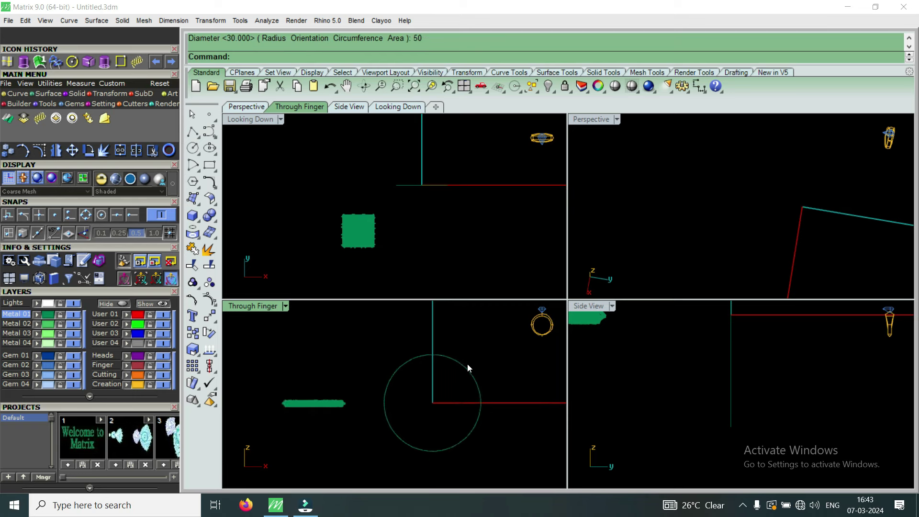
{"action": "left_click", "coordinate": [461, 364]}
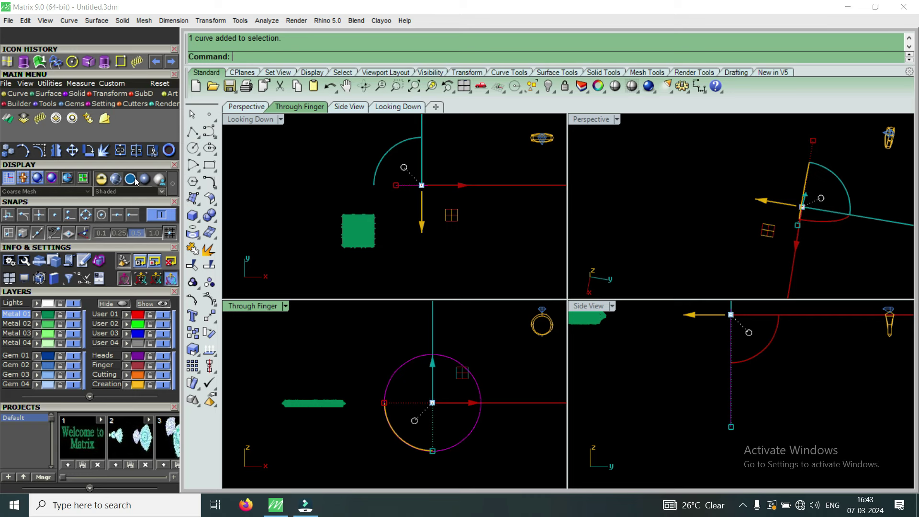
{"action": "left_click", "coordinate": [48, 101]}
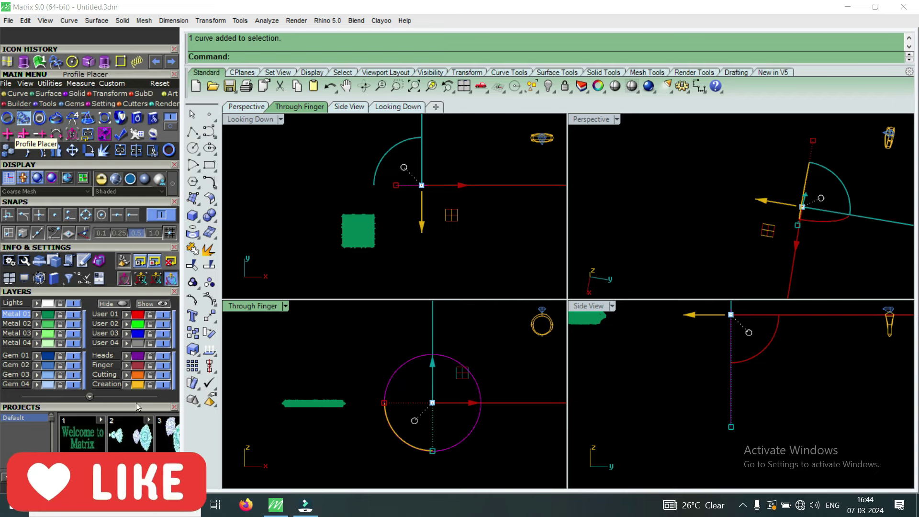
Place a shank profile on the ring-size circle as rail and review its edge profile
{"action": "scroll", "coordinate": [143, 383], "scroll_direction": "down", "scroll_amount": 1}
{"action": "scroll", "coordinate": [148, 206], "scroll_direction": "down", "scroll_amount": 5}
{"action": "scroll", "coordinate": [148, 205], "scroll_direction": "down", "scroll_amount": 1}
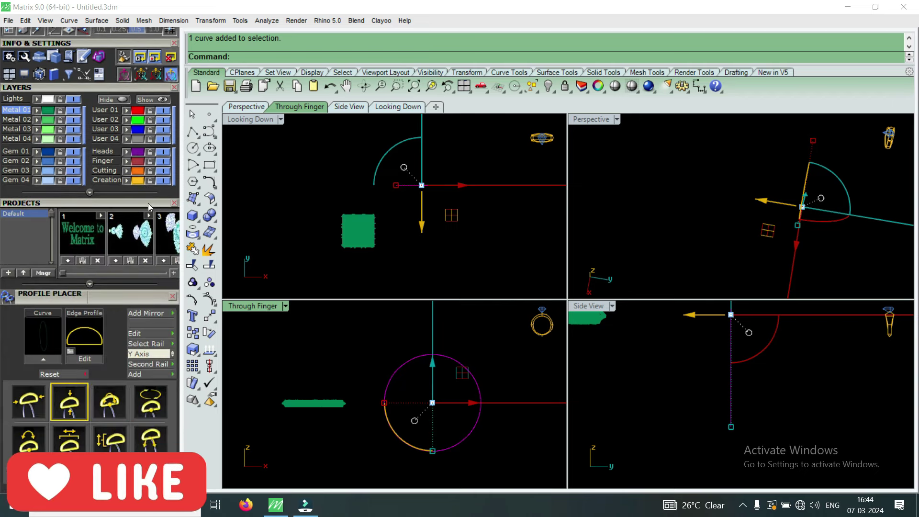
{"action": "left_click", "coordinate": [48, 356]}
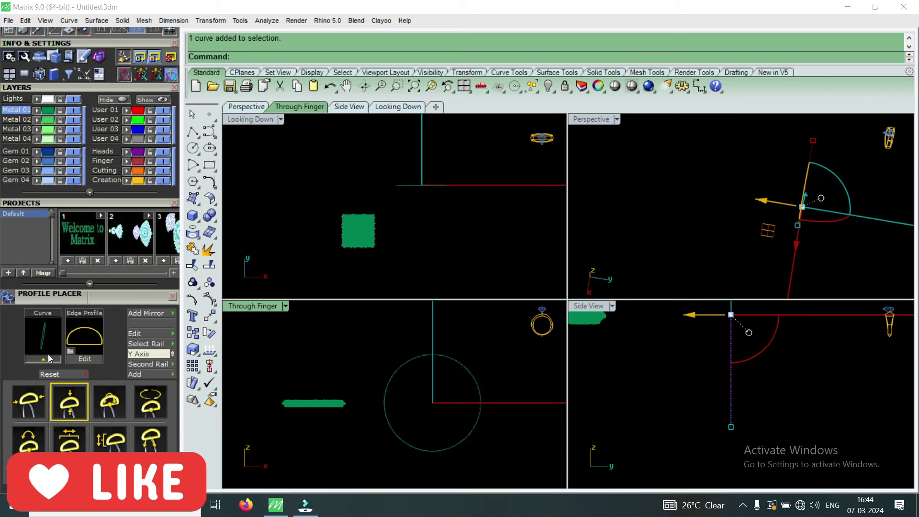
{"action": "left_click", "coordinate": [83, 361]}
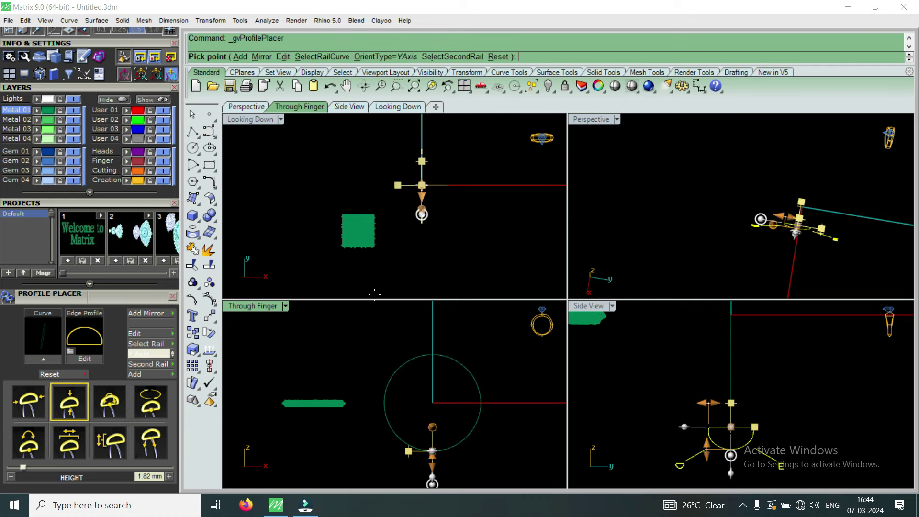
{"action": "scroll", "coordinate": [721, 434], "scroll_direction": "up", "scroll_amount": 2}
{"action": "scroll", "coordinate": [721, 434], "scroll_direction": "up", "scroll_amount": 2}
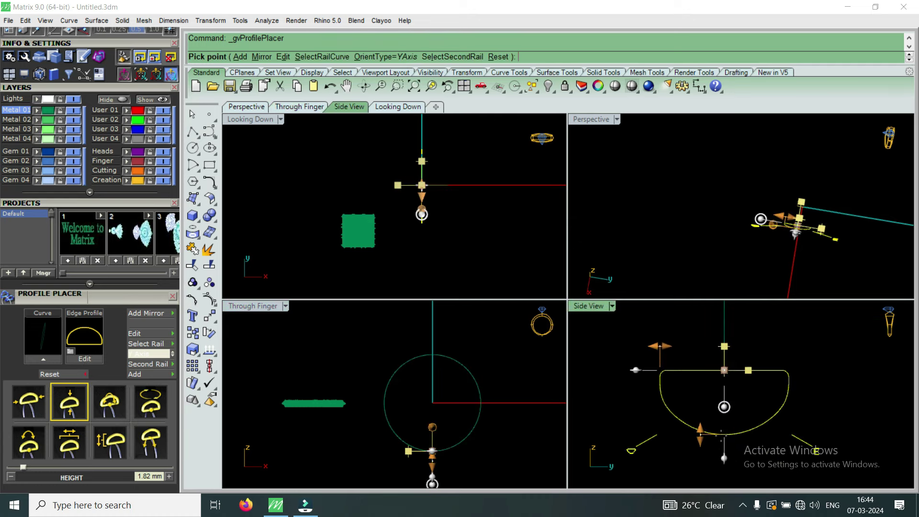
{"action": "left_click", "coordinate": [88, 363]}
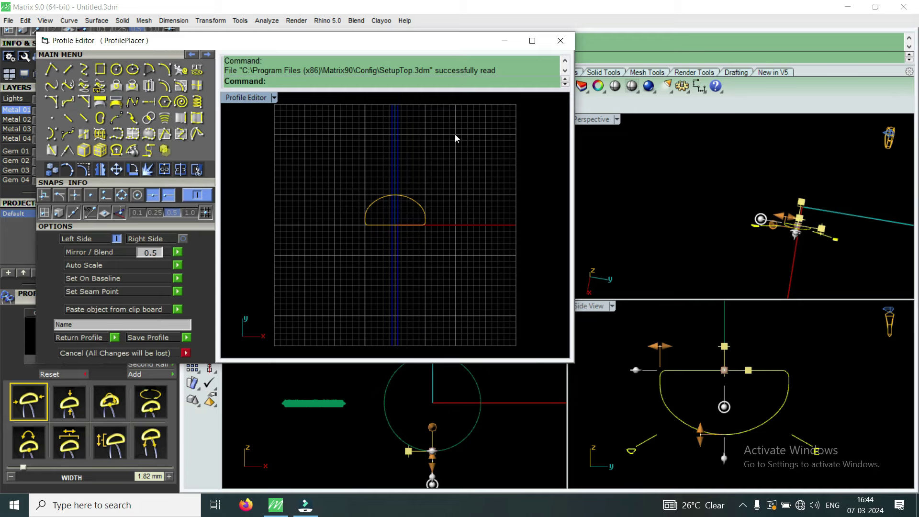
{"action": "left_click", "coordinate": [560, 44]}
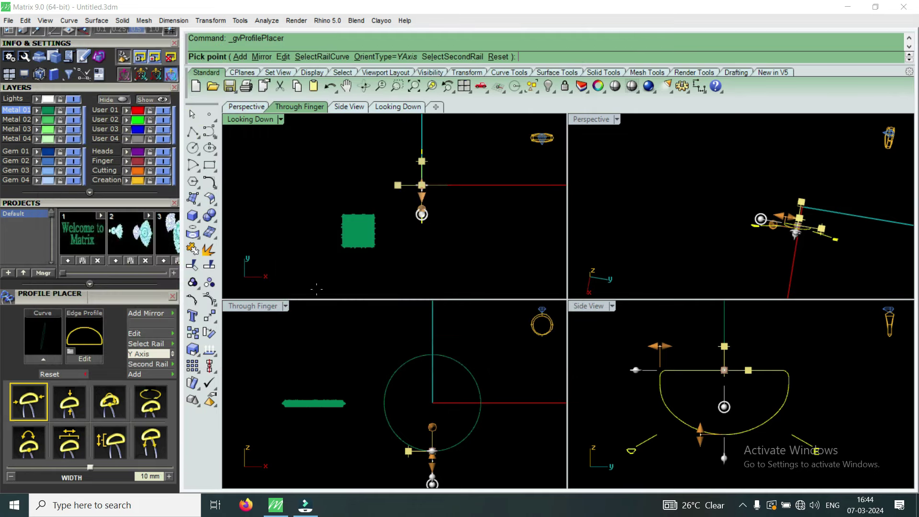
In the side view, narrow the profile to 7.48 mm wide and recheck the edge profile
{"action": "left_click", "coordinate": [649, 390]}
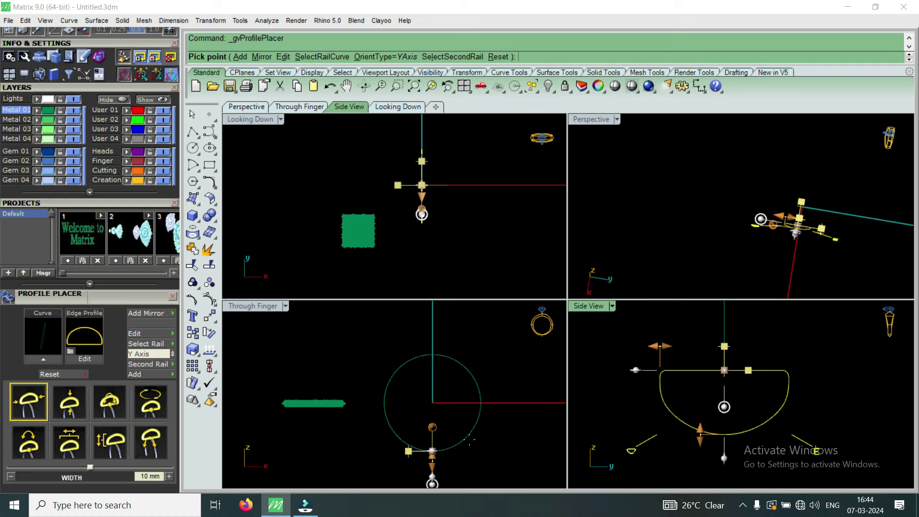
{"action": "scroll", "coordinate": [704, 430], "scroll_direction": "down", "scroll_amount": 4}
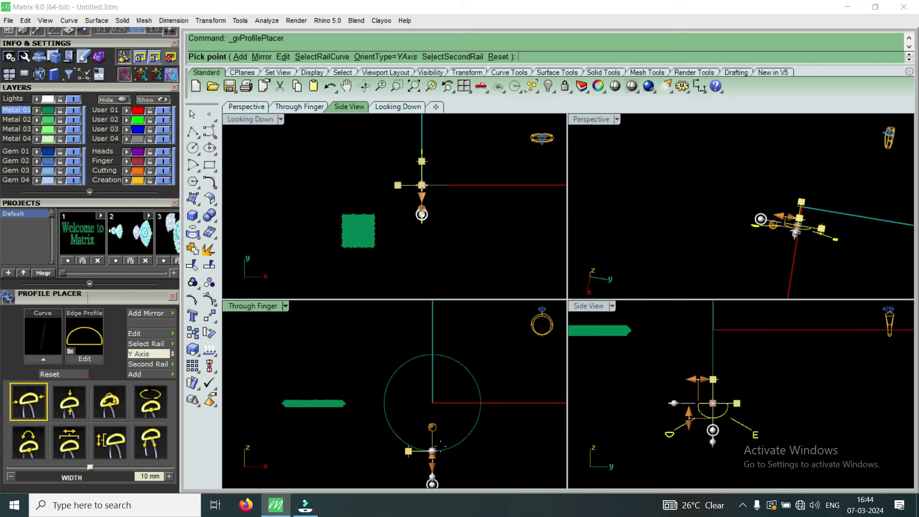
{"action": "scroll", "coordinate": [717, 349], "scroll_direction": "up", "scroll_amount": 2}
{"action": "scroll", "coordinate": [717, 349], "scroll_direction": "up", "scroll_amount": 2}
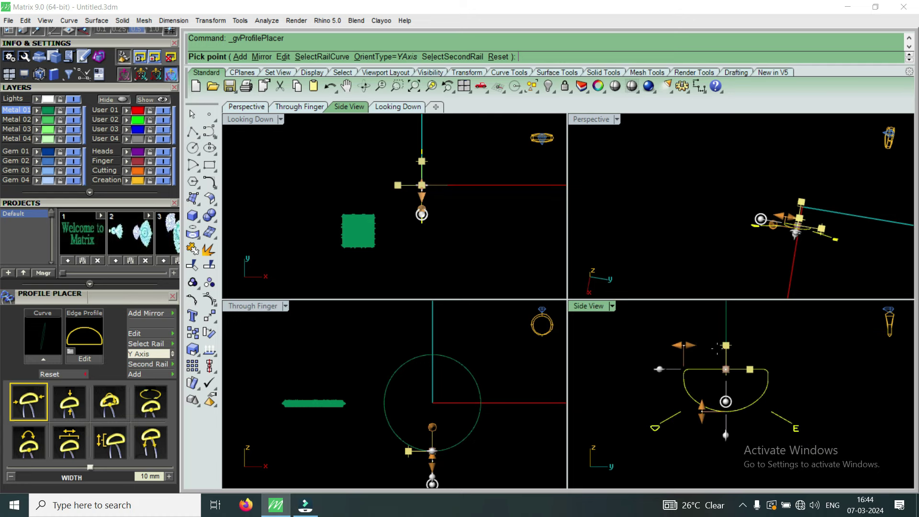
{"action": "scroll", "coordinate": [717, 348], "scroll_direction": "up", "scroll_amount": 3}
{"action": "left_click_drag", "start_coordinate": [644, 368], "coordinate": [650, 382]}
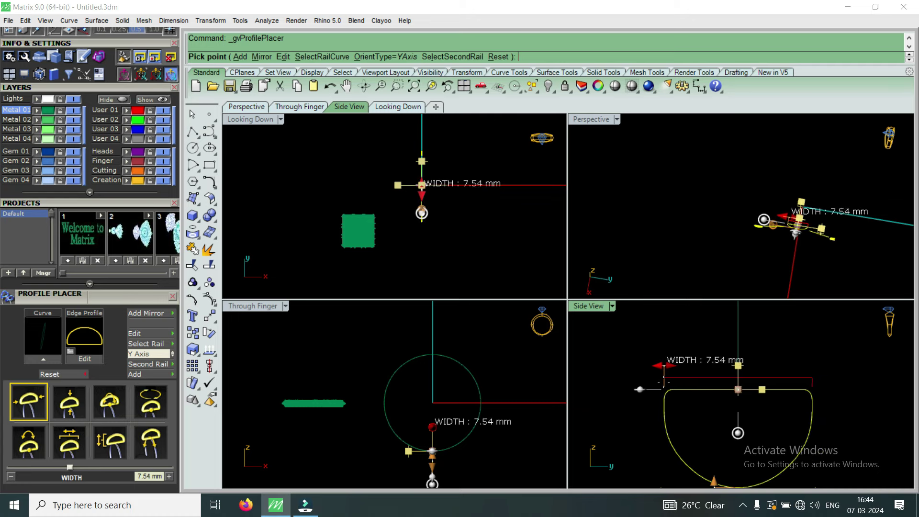
{"action": "left_click_drag", "start_coordinate": [650, 381], "coordinate": [667, 382]}
{"action": "scroll", "coordinate": [726, 370], "scroll_direction": "down", "scroll_amount": 2}
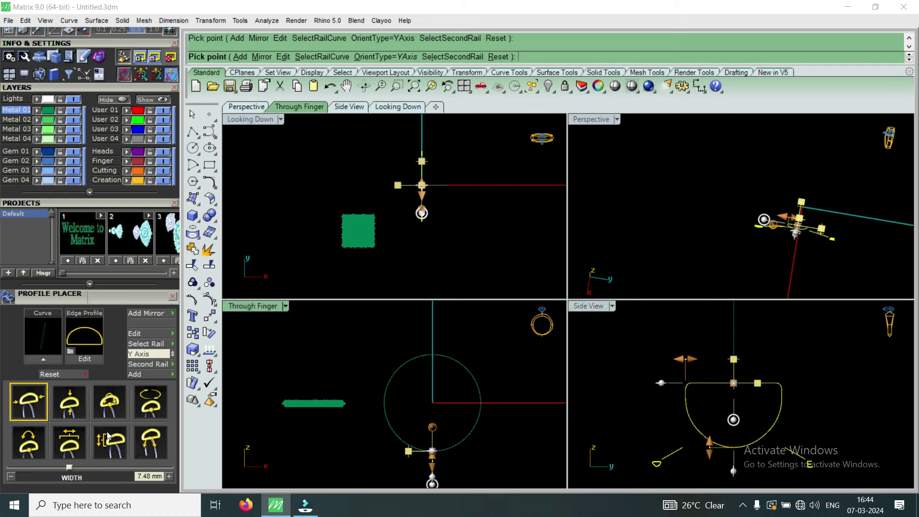
{"action": "left_click", "coordinate": [89, 360]}
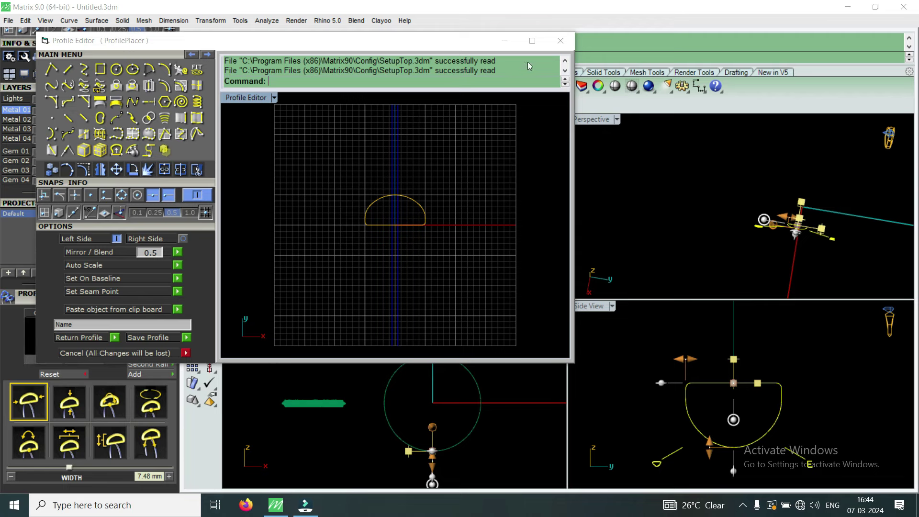
{"action": "left_click", "coordinate": [560, 40]}
{"action": "left_click", "coordinate": [321, 206]}
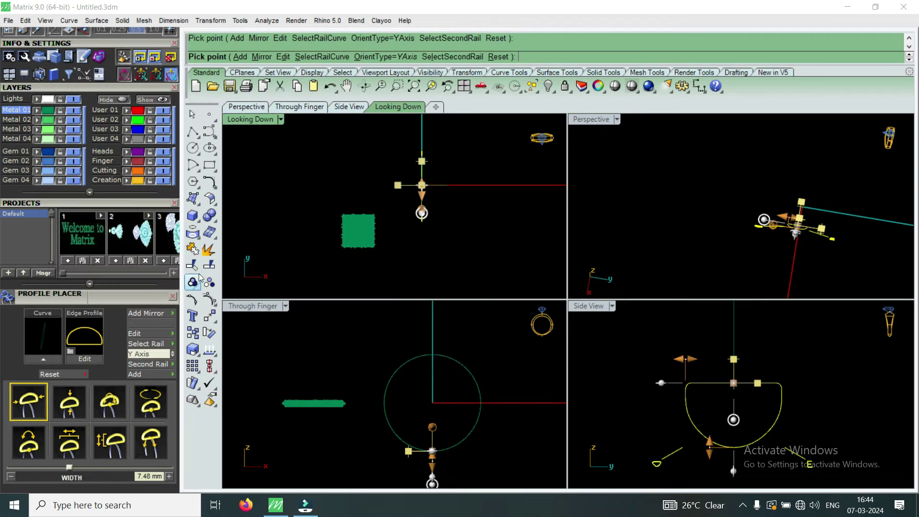
Swap in profileplacer_01, resize it to about 6.62 mm wide by 2.29 mm high, and finish placing it
{"action": "left_click", "coordinate": [78, 314]}
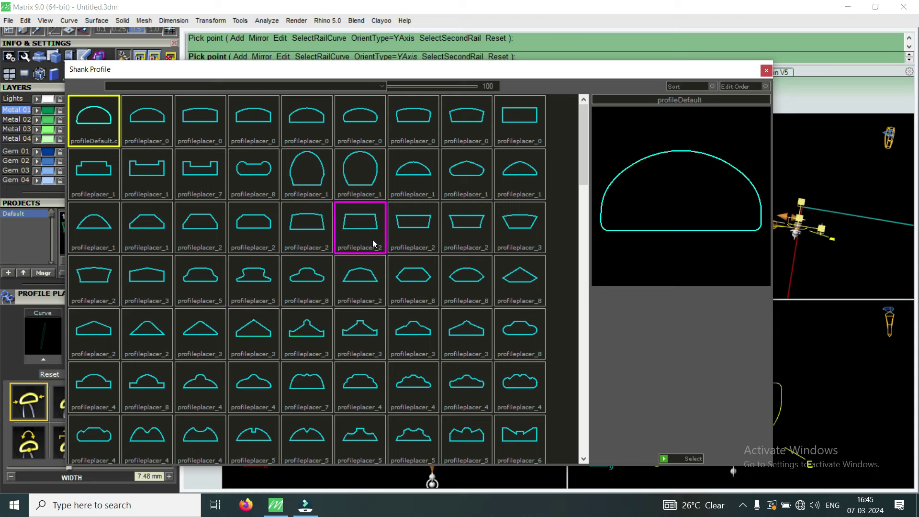
{"action": "left_click", "coordinate": [140, 117]}
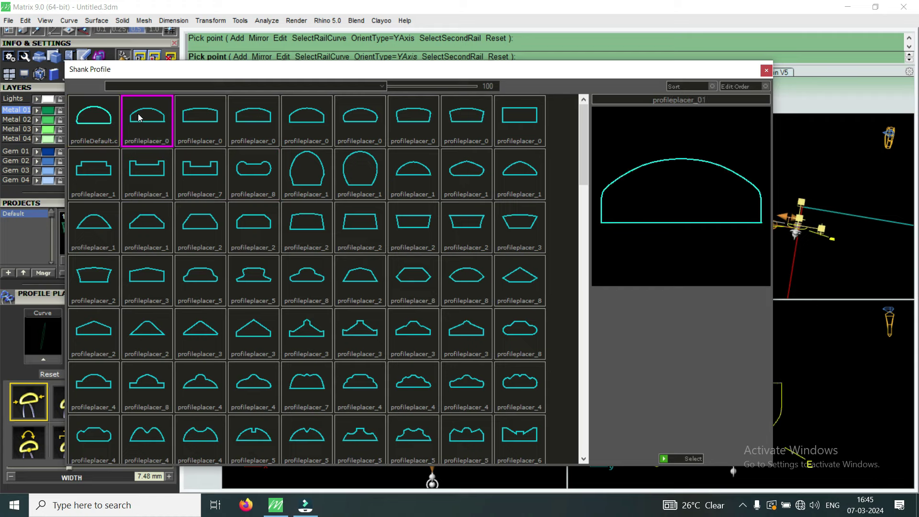
{"action": "left_click", "coordinate": [691, 459]}
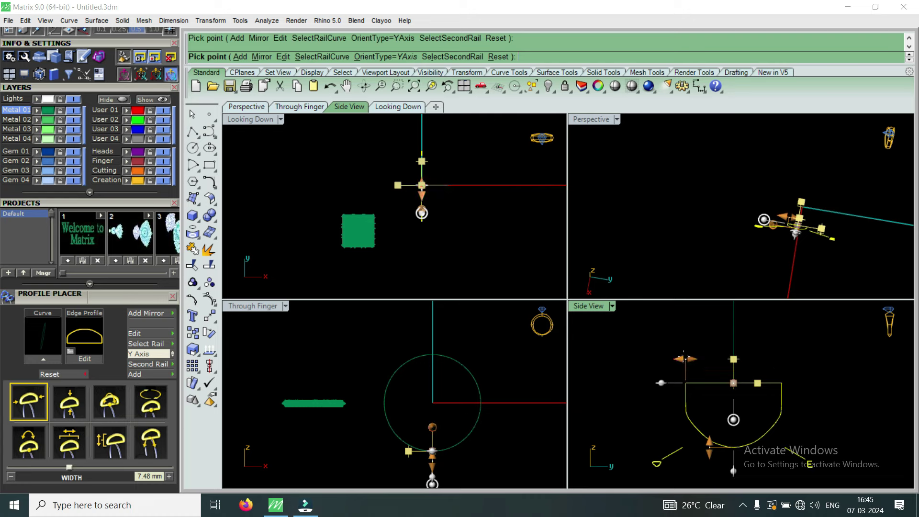
{"action": "left_click_drag", "start_coordinate": [683, 358], "coordinate": [696, 359]}
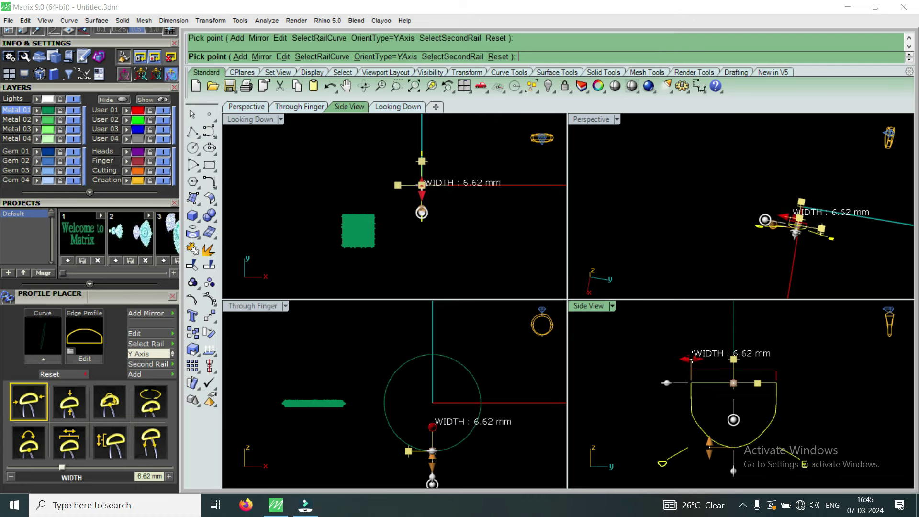
{"action": "left_click_drag", "start_coordinate": [710, 448], "coordinate": [711, 412]}
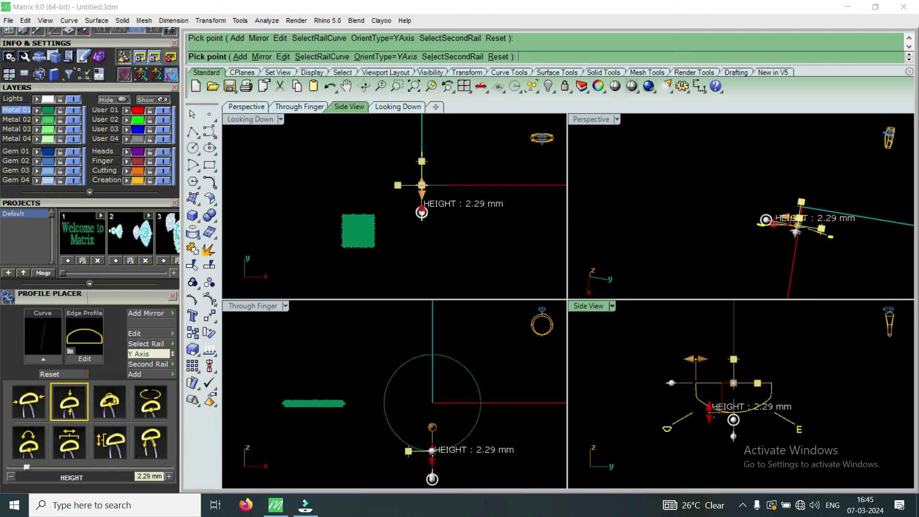
{"action": "right_click", "coordinate": [734, 403]}
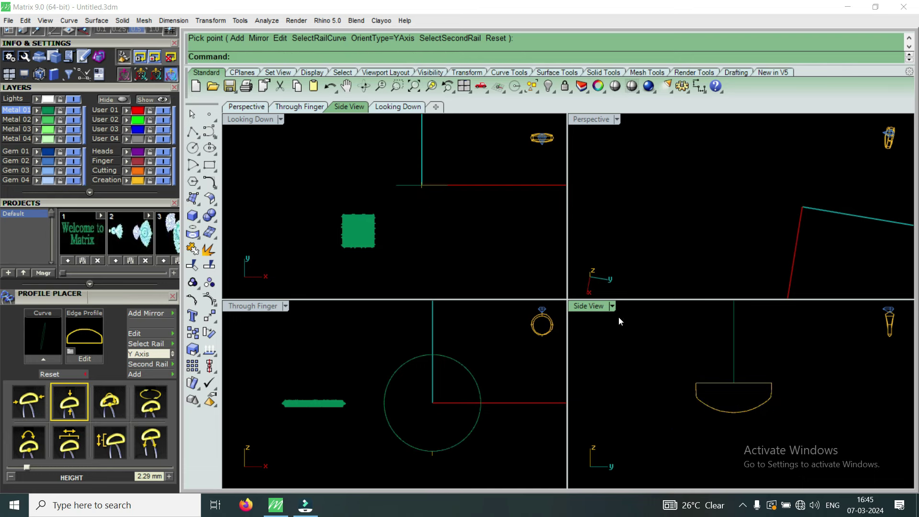
{"action": "double_click", "coordinate": [608, 134]}
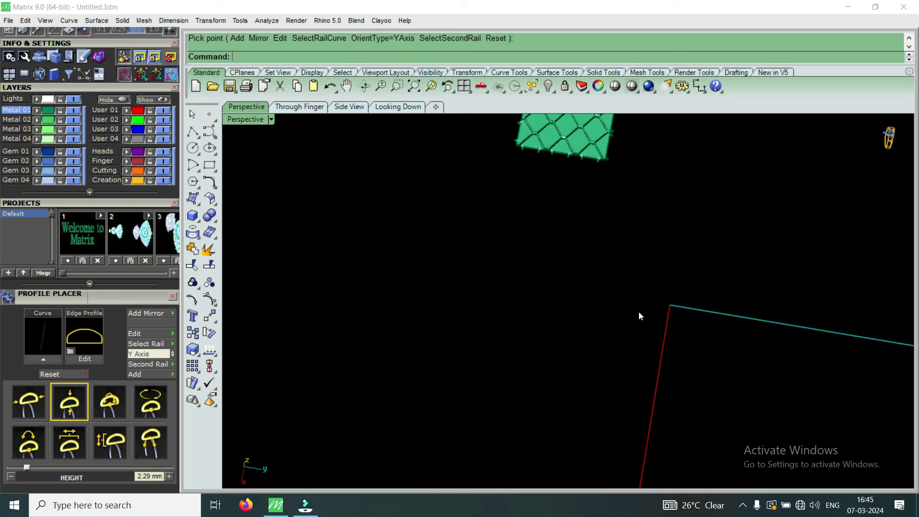
Orbit the perspective view around the circle and profile and set its display mode to Shaded
{"action": "scroll", "coordinate": [641, 312], "scroll_direction": "down", "scroll_amount": 2}
{"action": "scroll", "coordinate": [713, 254], "scroll_direction": "down", "scroll_amount": 3}
{"action": "mouse_move", "coordinate": [701, 265]}
{"action": "right_mouse_down"}
{"action": "mouse_move", "coordinate": [677, 360]}
{"action": "mouse_move", "coordinate": [682, 302]}
{"action": "mouse_move", "coordinate": [694, 373]}
{"action": "mouse_move", "coordinate": [658, 373]}
{"action": "mouse_move", "coordinate": [694, 335]}
{"action": "mouse_move", "coordinate": [511, 400]}
{"action": "mouse_move", "coordinate": [581, 365]}
{"action": "mouse_move", "coordinate": [471, 348]}
{"action": "right_mouse_up"}
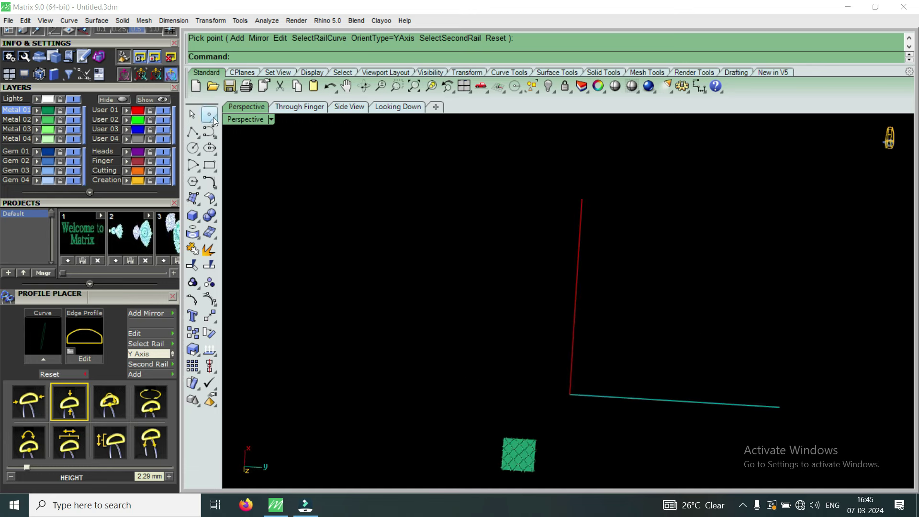
{"action": "left_click", "coordinate": [260, 118]}
{"action": "left_click", "coordinate": [325, 49]}
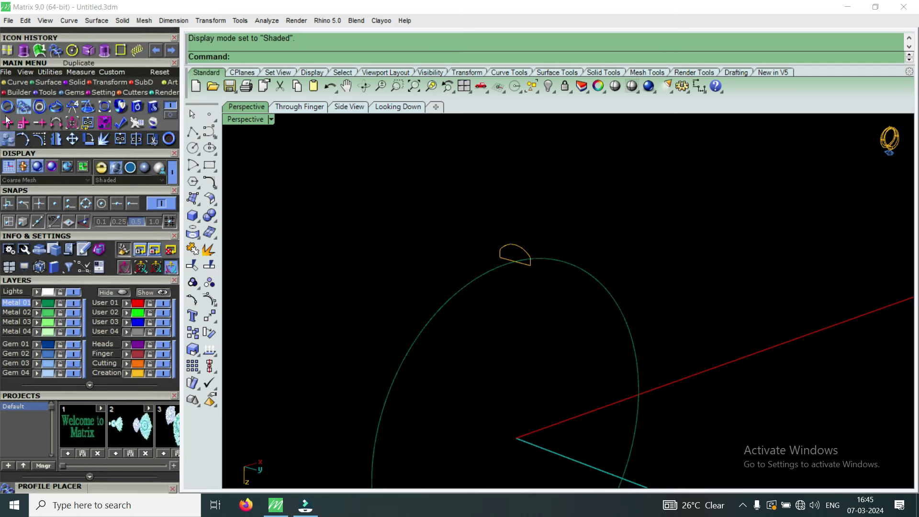
{"action": "left_click", "coordinate": [47, 82]}
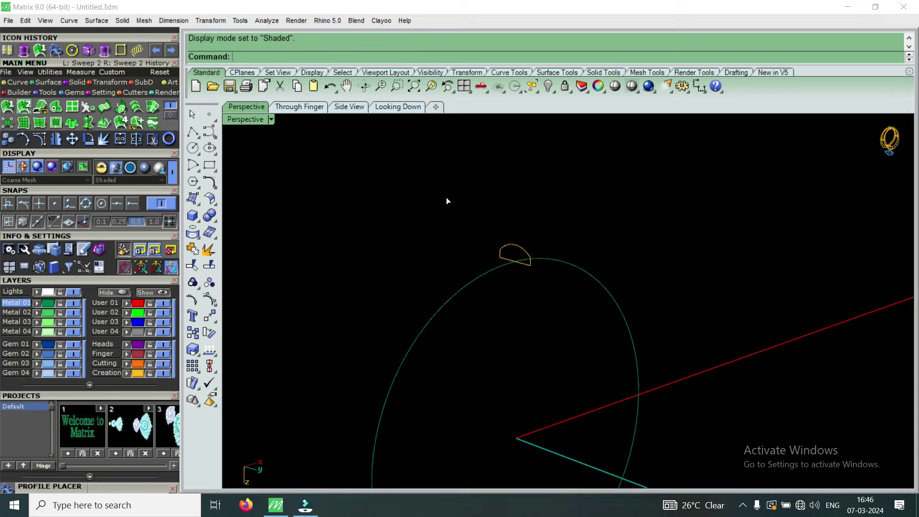
Sweep 2 the profile along the 50-diameter circle into a ring band, then orbit and select it
{"action": "left_click", "coordinate": [498, 271]}
{"action": "left_click", "coordinate": [519, 246]}
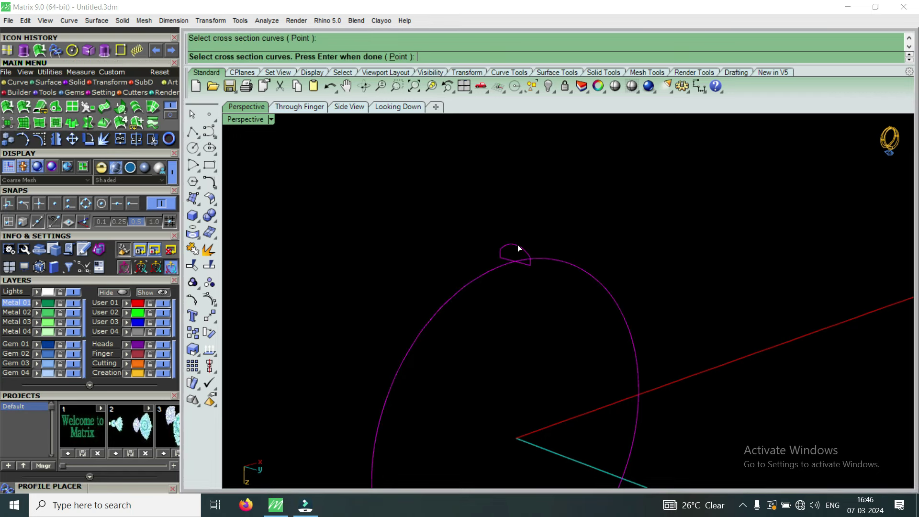
{"action": "key", "text": "Return"}
{"action": "key", "text": "Return"}
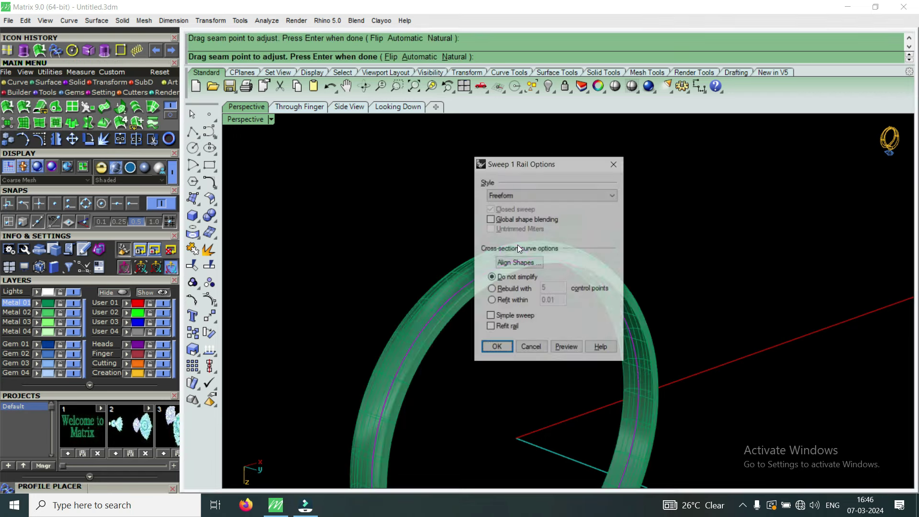
{"action": "left_click", "coordinate": [500, 347]}
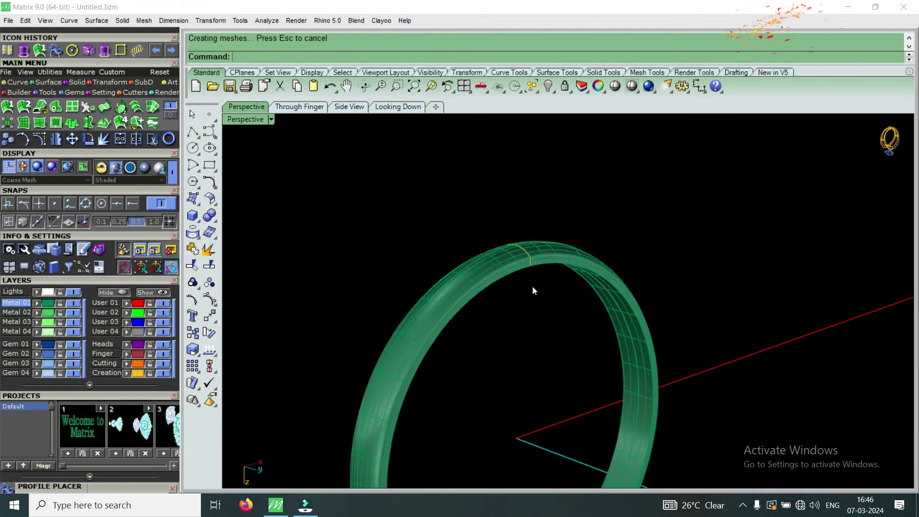
{"action": "scroll", "coordinate": [547, 270], "scroll_direction": "up", "scroll_amount": 3}
{"action": "mouse_move", "coordinate": [547, 269]}
{"action": "right_mouse_down"}
{"action": "mouse_move", "coordinate": [550, 216]}
{"action": "mouse_move", "coordinate": [576, 215]}
{"action": "right_mouse_up"}
{"action": "scroll", "coordinate": [632, 232], "scroll_direction": "down", "scroll_amount": 3}
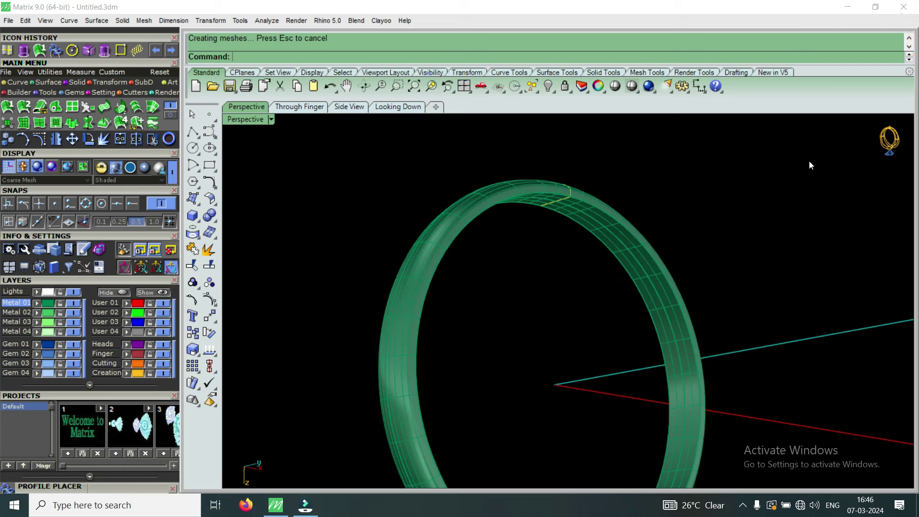
{"action": "mouse_move", "coordinate": [694, 195]}
{"action": "right_mouse_down"}
{"action": "mouse_move", "coordinate": [633, 326]}
{"action": "mouse_move", "coordinate": [616, 281]}
{"action": "mouse_move", "coordinate": [630, 221]}
{"action": "mouse_move", "coordinate": [662, 221]}
{"action": "mouse_move", "coordinate": [727, 256]}
{"action": "mouse_move", "coordinate": [813, 236]}
{"action": "right_mouse_up"}
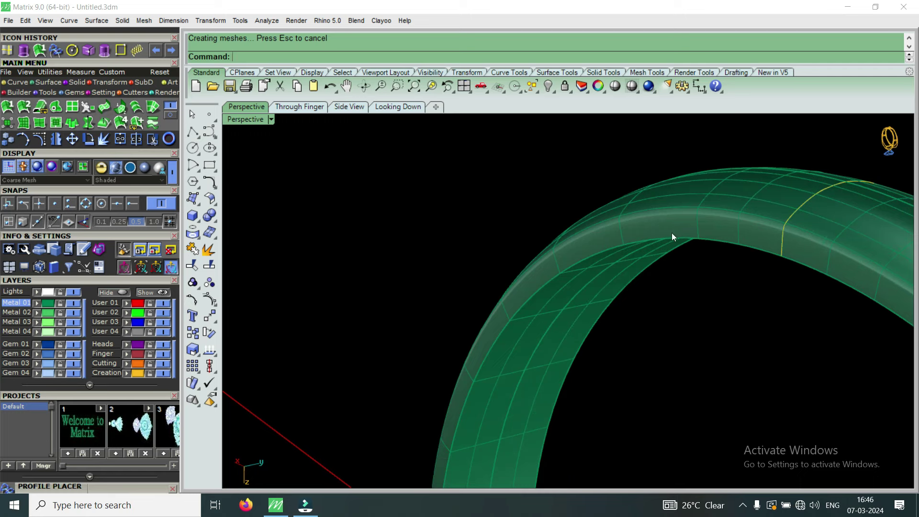
{"action": "right_click_drag", "start_coordinate": [672, 232], "coordinate": [587, 270]}
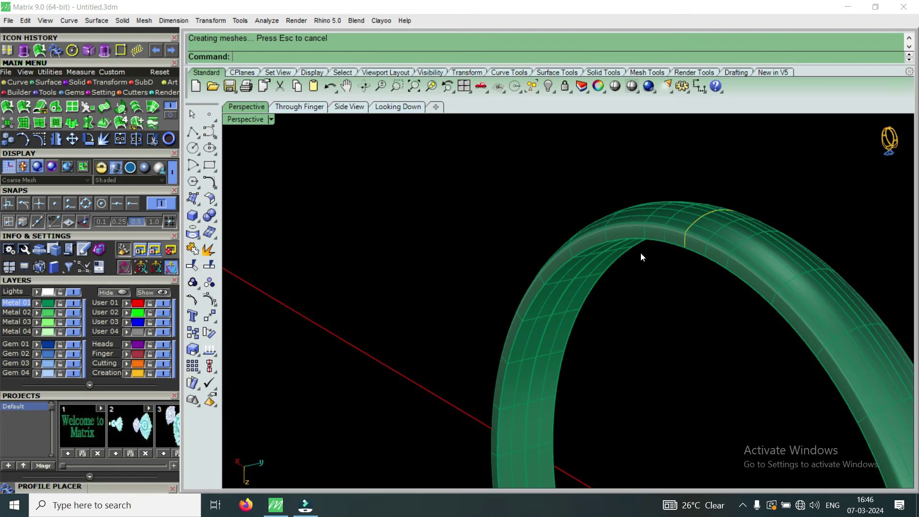
{"action": "scroll", "coordinate": [584, 260], "scroll_direction": "up", "scroll_amount": 3}
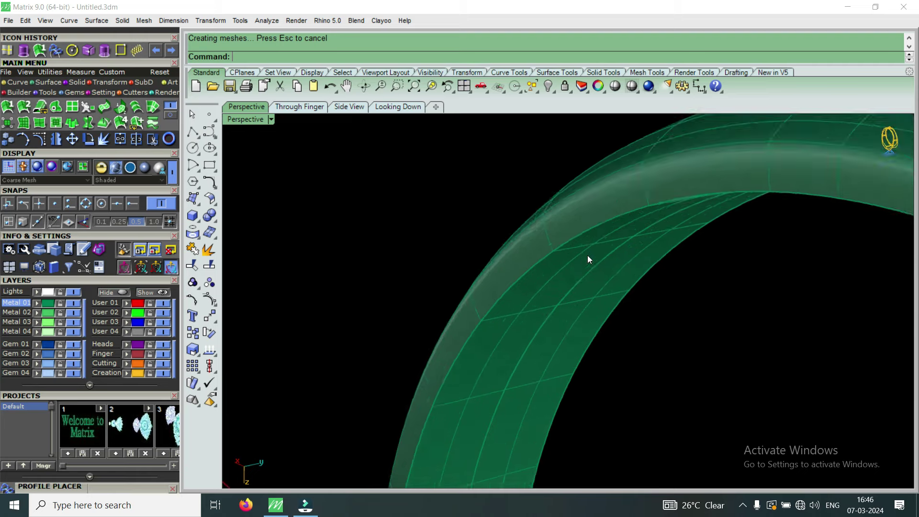
{"action": "left_click", "coordinate": [589, 258]}
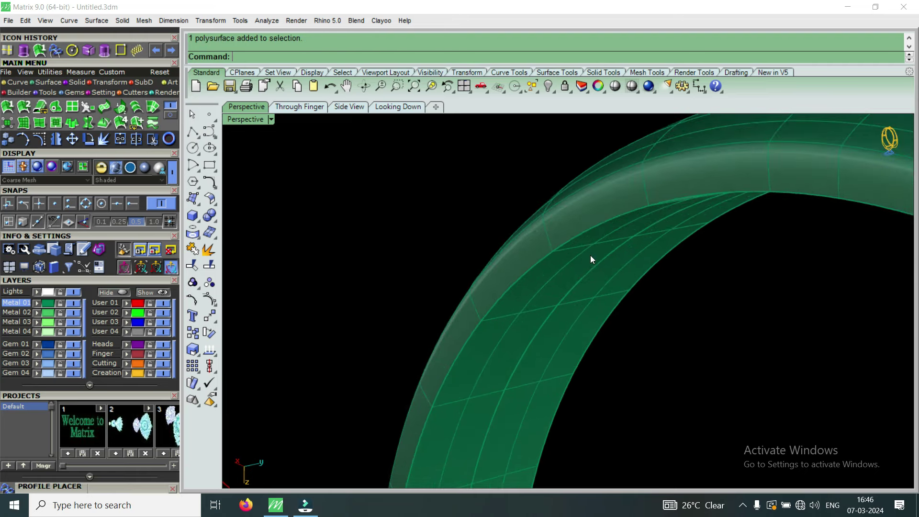
{"action": "scroll", "coordinate": [524, 235], "scroll_direction": "down", "scroll_amount": 3}
{"action": "scroll", "coordinate": [567, 217], "scroll_direction": "down", "scroll_amount": 1}
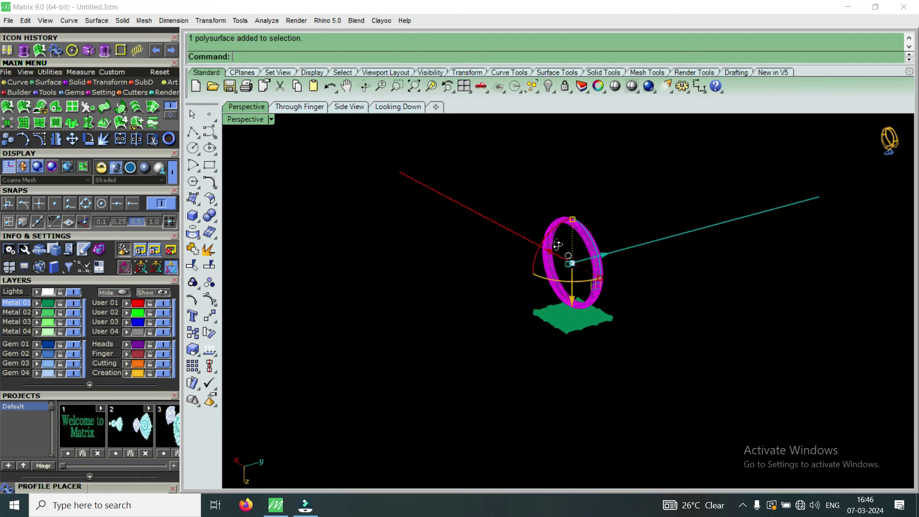
Launch Texture Builder on the ring band and generate a low-quality Items displacement preview
{"action": "right_click_drag", "start_coordinate": [567, 218], "coordinate": [566, 291]}
{"action": "scroll", "coordinate": [566, 291], "scroll_direction": "up", "scroll_amount": 3}
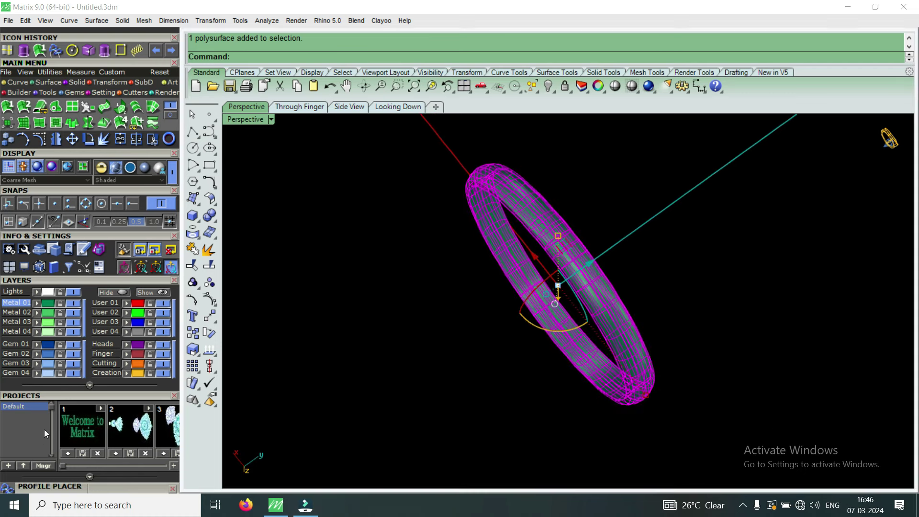
{"action": "left_click_drag", "start_coordinate": [134, 395], "coordinate": [142, 196]}
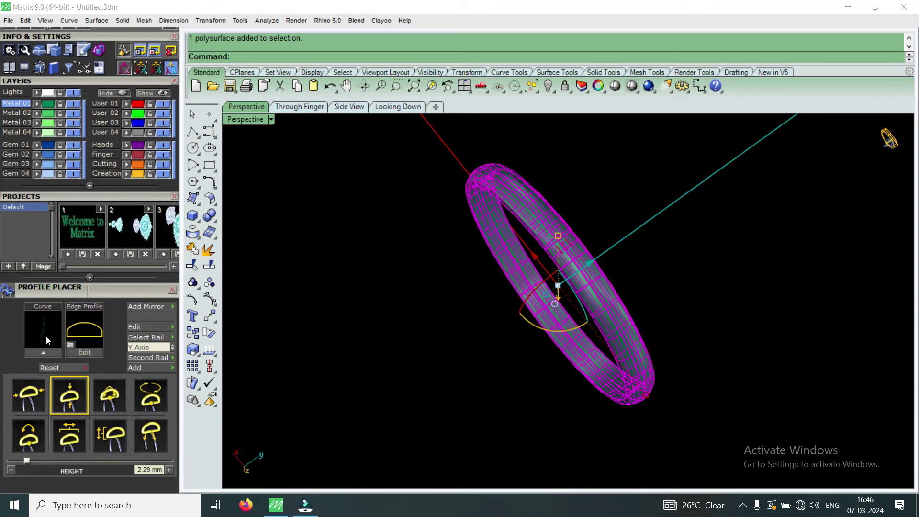
{"action": "left_click_drag", "start_coordinate": [126, 197], "coordinate": [105, 415]}
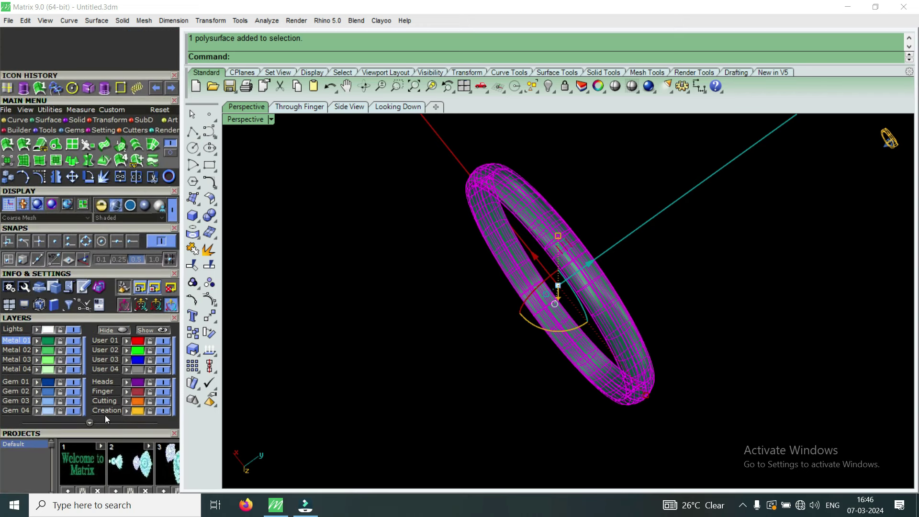
{"action": "left_click", "coordinate": [138, 89]}
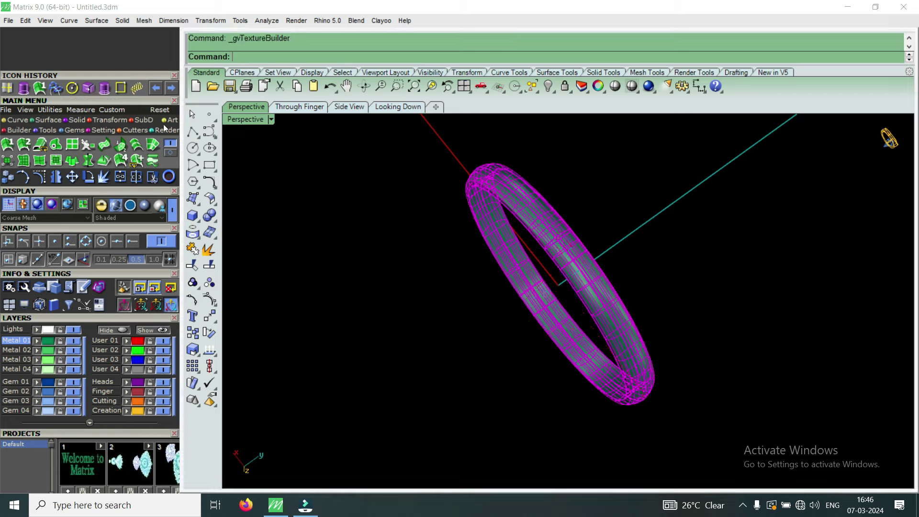
{"action": "left_click_drag", "start_coordinate": [114, 432], "coordinate": [125, 199]}
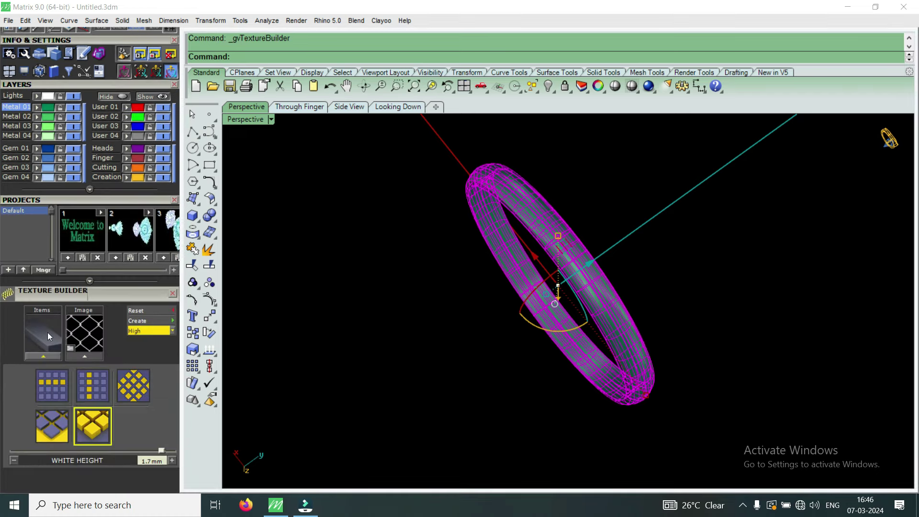
{"action": "left_click", "coordinate": [40, 338]}
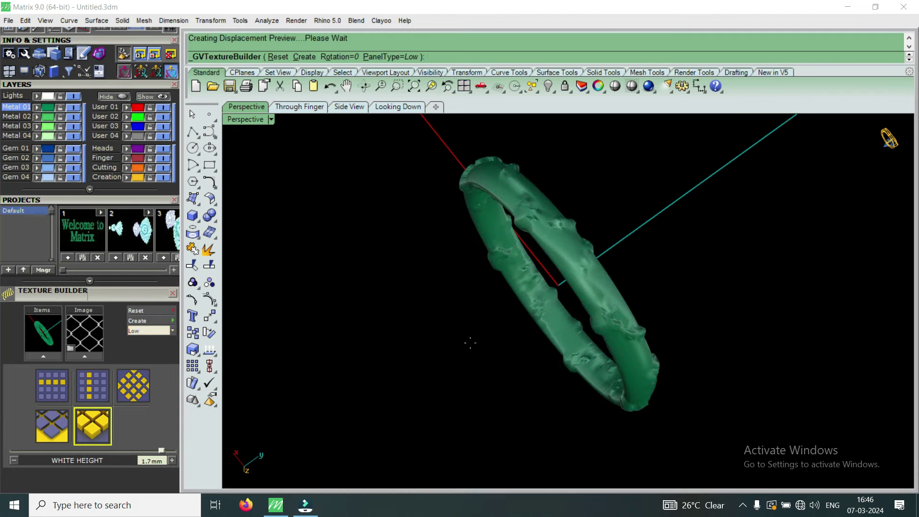
{"action": "right_click_drag", "start_coordinate": [470, 343], "coordinate": [280, 400]}
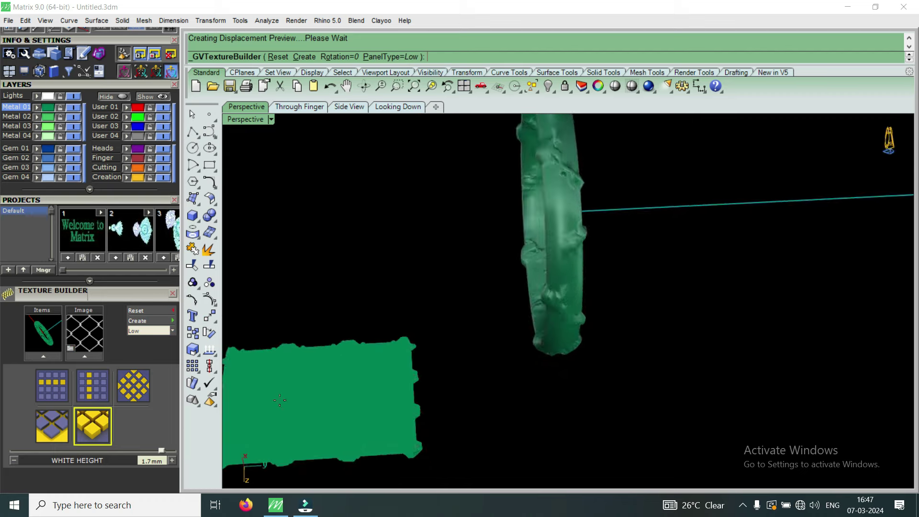
Replace the chain-link displacement image with the Texture 4 woven pattern from the Textures folder
{"action": "left_click", "coordinate": [87, 356]}
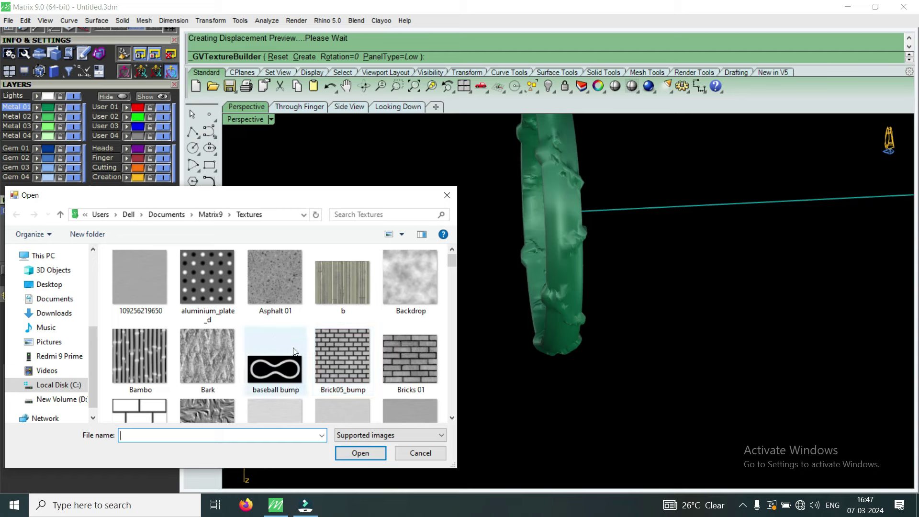
{"action": "scroll", "coordinate": [297, 343], "scroll_direction": "down", "scroll_amount": 2}
{"action": "scroll", "coordinate": [335, 355], "scroll_direction": "down", "scroll_amount": 2}
{"action": "scroll", "coordinate": [351, 334], "scroll_direction": "down", "scroll_amount": 2}
{"action": "scroll", "coordinate": [352, 337], "scroll_direction": "down", "scroll_amount": 2}
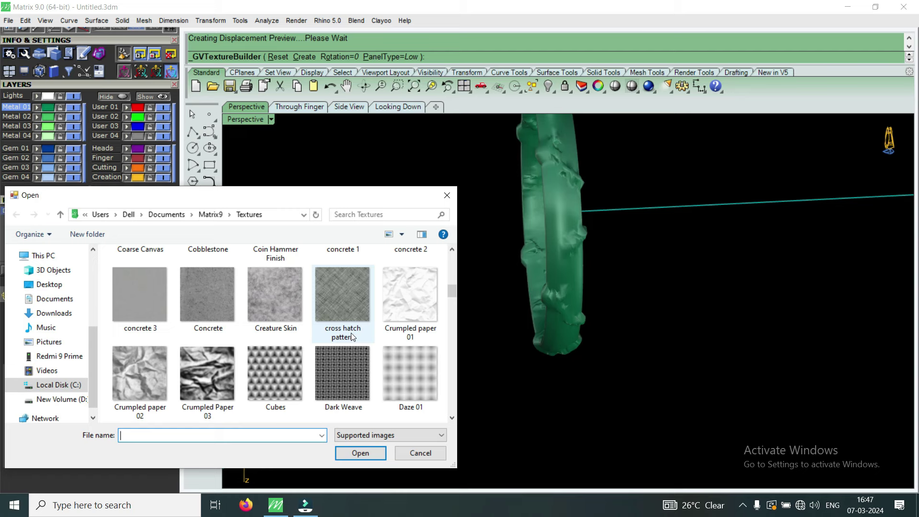
{"action": "scroll", "coordinate": [352, 337], "scroll_direction": "down", "scroll_amount": 1}
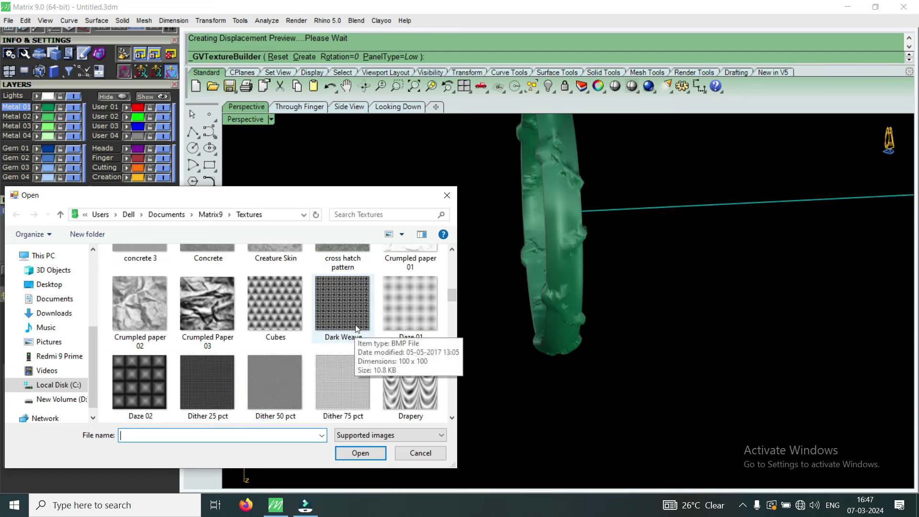
{"action": "scroll", "coordinate": [239, 310], "scroll_direction": "down", "scroll_amount": 1}
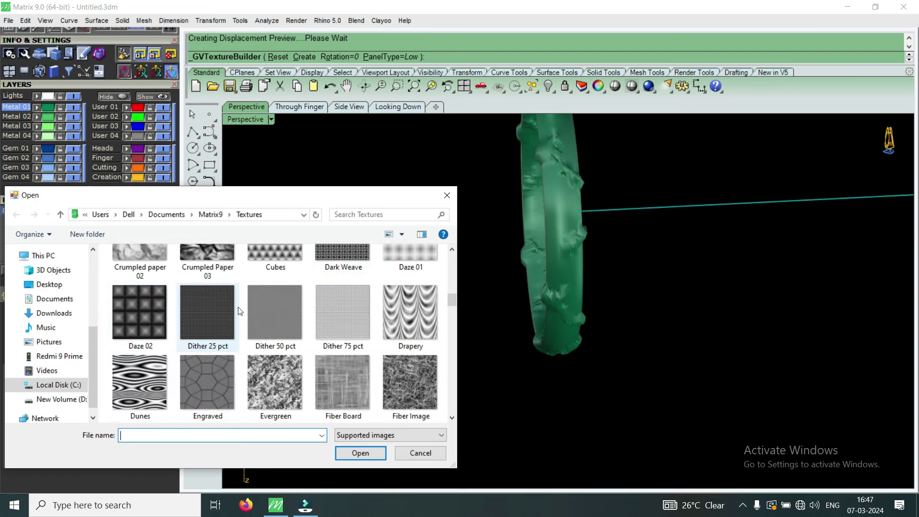
{"action": "scroll", "coordinate": [335, 321], "scroll_direction": "down", "scroll_amount": 1}
{"action": "scroll", "coordinate": [335, 321], "scroll_direction": "down", "scroll_amount": 1}
{"action": "mouse_move", "coordinate": [275, 382]}
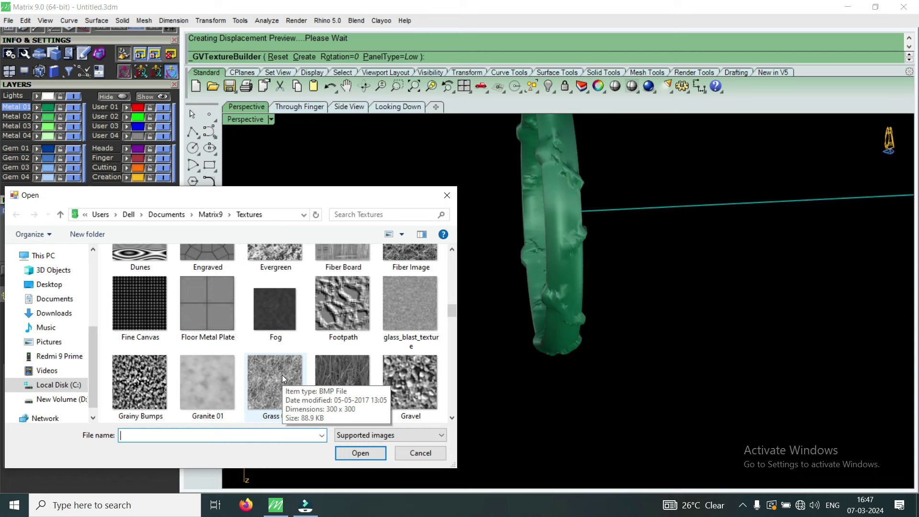
{"action": "scroll", "coordinate": [282, 375], "scroll_direction": "down", "scroll_amount": 2}
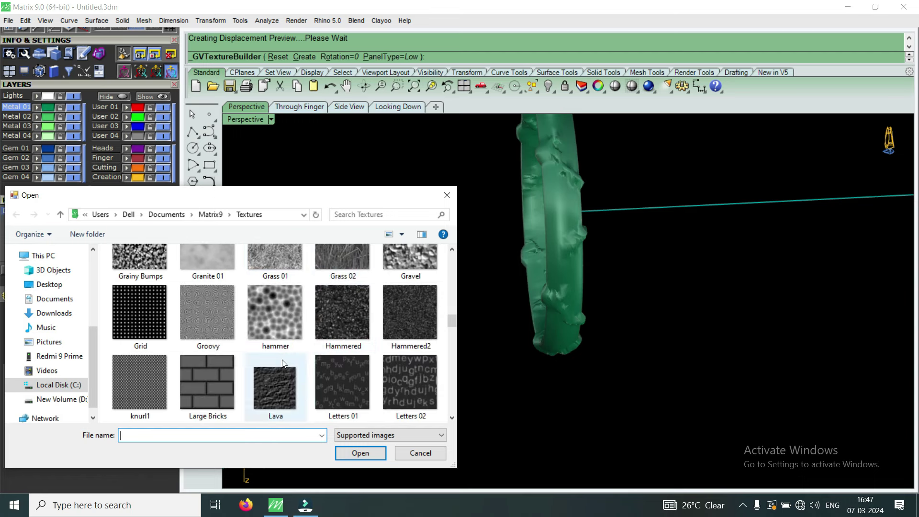
{"action": "scroll", "coordinate": [233, 355], "scroll_direction": "down", "scroll_amount": 1}
{"action": "scroll", "coordinate": [232, 355], "scroll_direction": "down", "scroll_amount": 2}
{"action": "scroll", "coordinate": [233, 354], "scroll_direction": "down", "scroll_amount": 1}
{"action": "scroll", "coordinate": [233, 354], "scroll_direction": "down", "scroll_amount": 1}
{"action": "scroll", "coordinate": [233, 355], "scroll_direction": "down", "scroll_amount": 2}
{"action": "scroll", "coordinate": [233, 354], "scroll_direction": "down", "scroll_amount": 1}
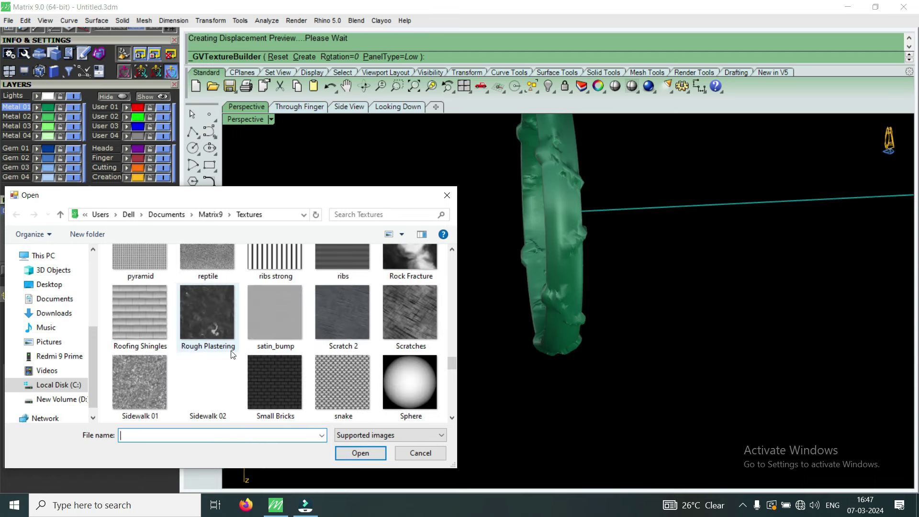
{"action": "scroll", "coordinate": [233, 355], "scroll_direction": "down", "scroll_amount": 1}
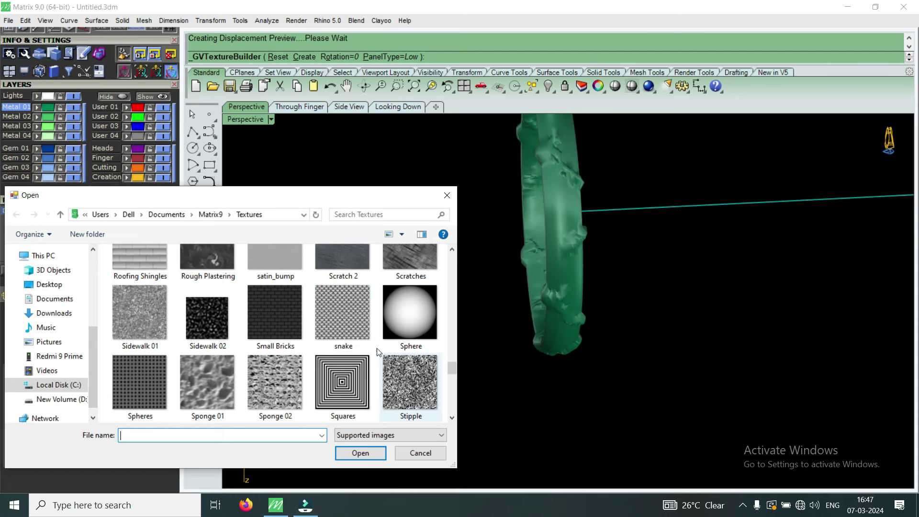
{"action": "scroll", "coordinate": [355, 320], "scroll_direction": "down", "scroll_amount": 1}
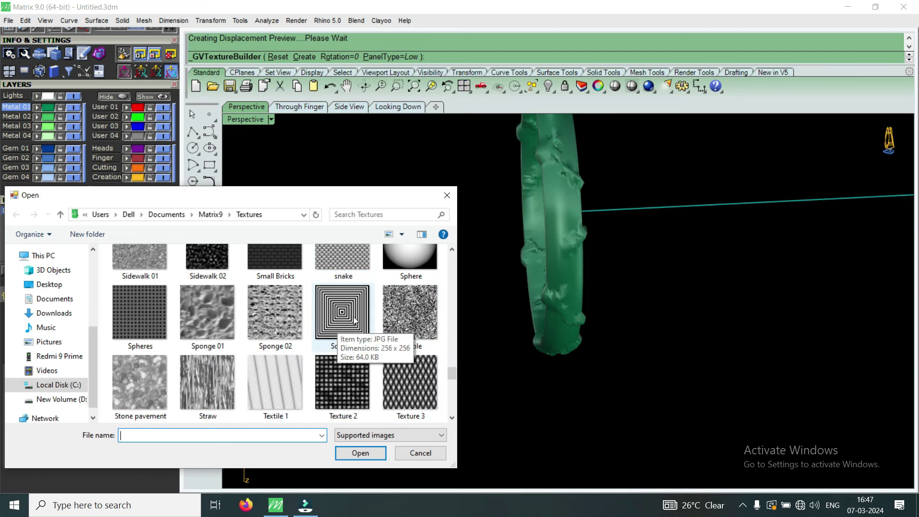
{"action": "scroll", "coordinate": [355, 321], "scroll_direction": "down", "scroll_amount": 1}
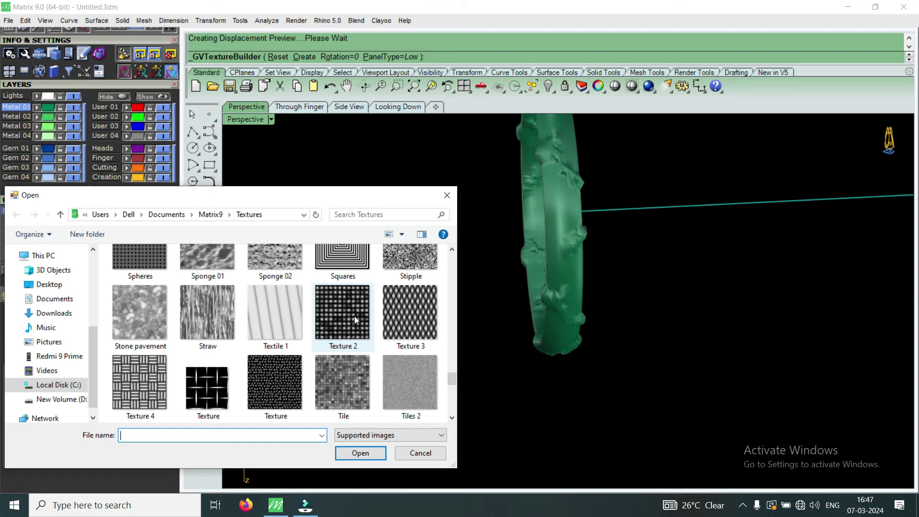
{"action": "left_click", "coordinate": [150, 377]}
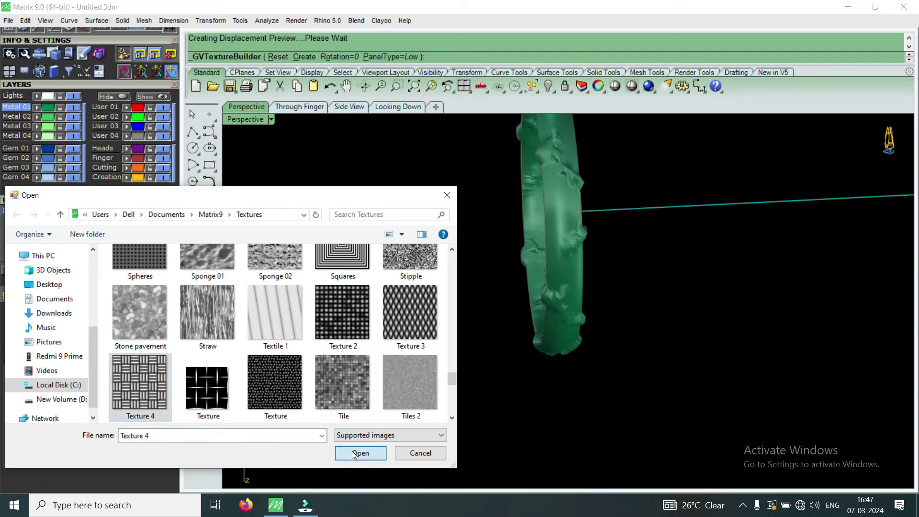
{"action": "left_click", "coordinate": [352, 451]}
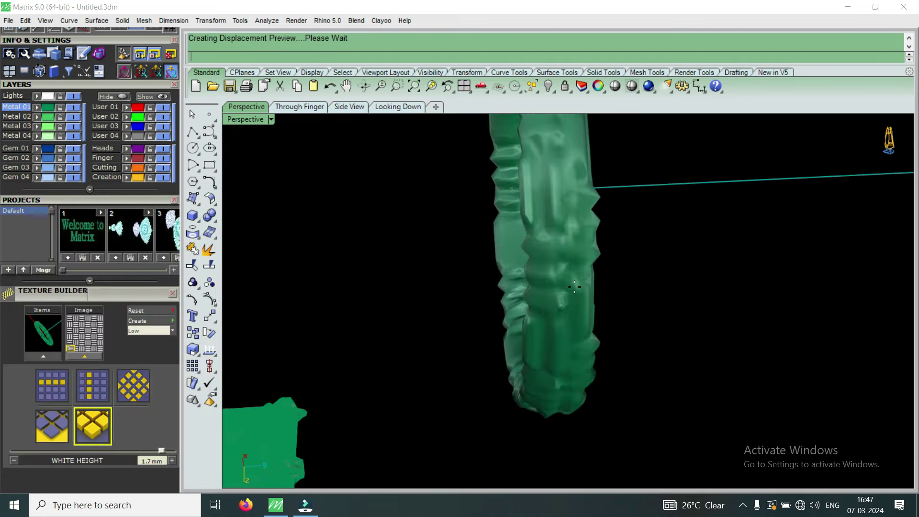
Set Texture Builder's preview quality to High and orbit to inspect the woven ring relief
{"action": "scroll", "coordinate": [560, 254], "scroll_direction": "up", "scroll_amount": 3}
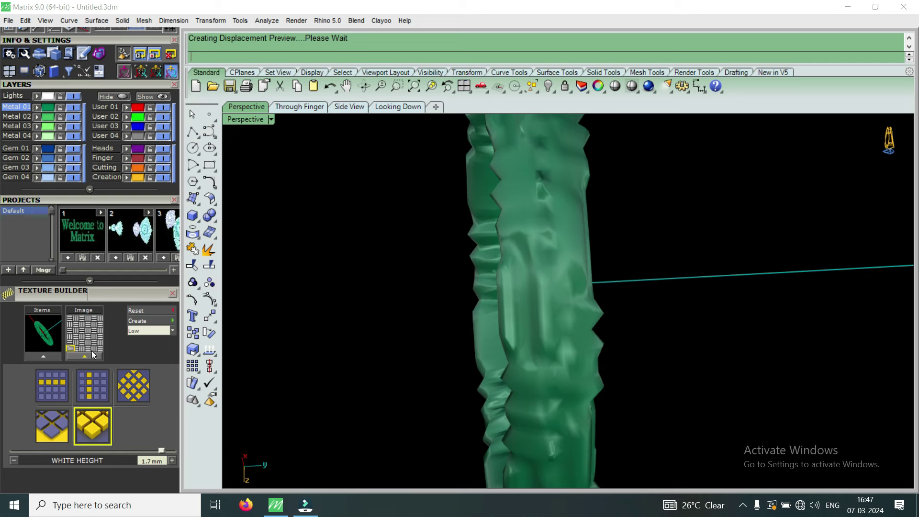
{"action": "left_click", "coordinate": [173, 331]}
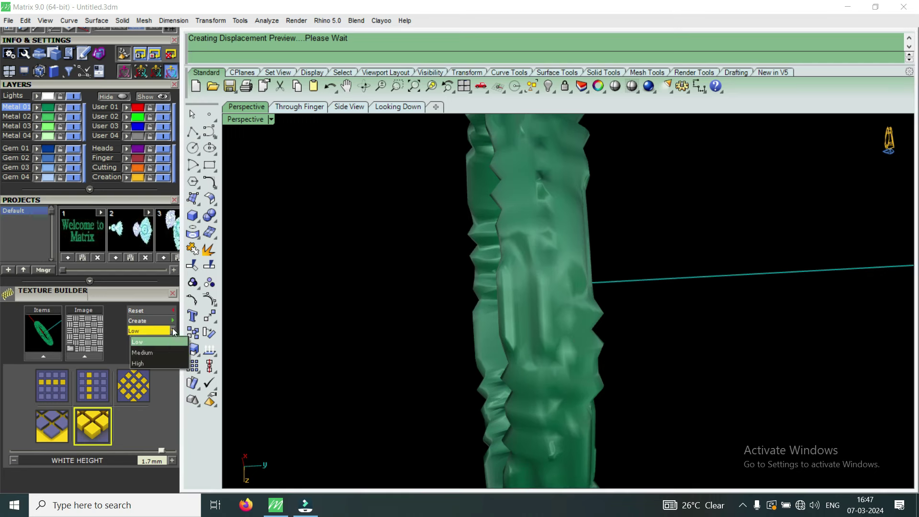
{"action": "left_click", "coordinate": [157, 363]}
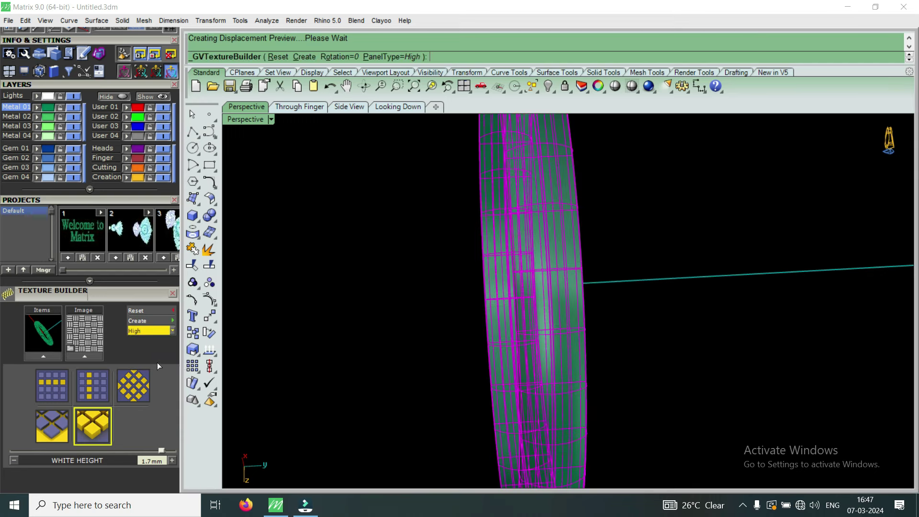
{"action": "mouse_move", "coordinate": [626, 303]}
{"action": "right_mouse_down"}
{"action": "mouse_move", "coordinate": [571, 348]}
{"action": "mouse_move", "coordinate": [565, 329]}
{"action": "right_mouse_up"}
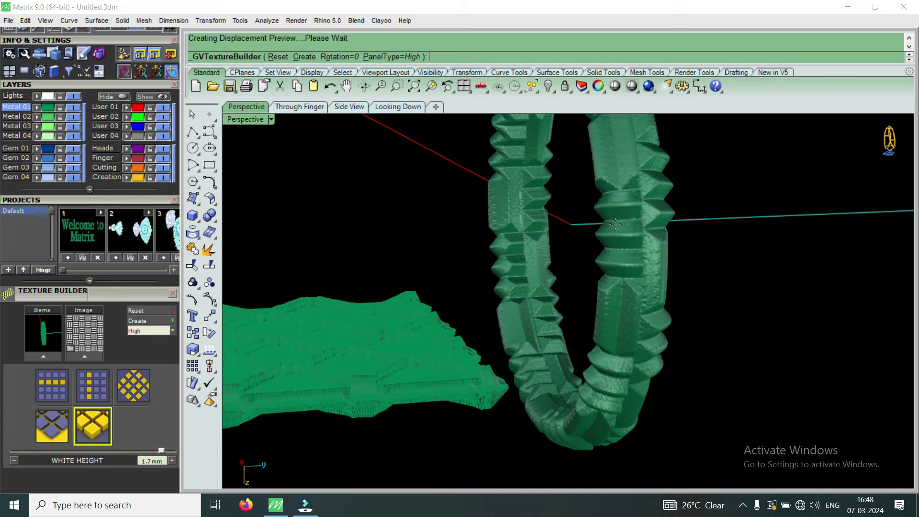
Orbit and zoom around the ring band to inspect it from several angles
{"action": "mouse_move", "coordinate": [646, 257]}
{"action": "right_mouse_down"}
{"action": "mouse_move", "coordinate": [632, 266]}
{"action": "mouse_move", "coordinate": [682, 282]}
{"action": "right_mouse_up"}
{"action": "scroll", "coordinate": [542, 301], "scroll_direction": "up", "scroll_amount": 2}
{"action": "scroll", "coordinate": [543, 301], "scroll_direction": "up", "scroll_amount": 2}
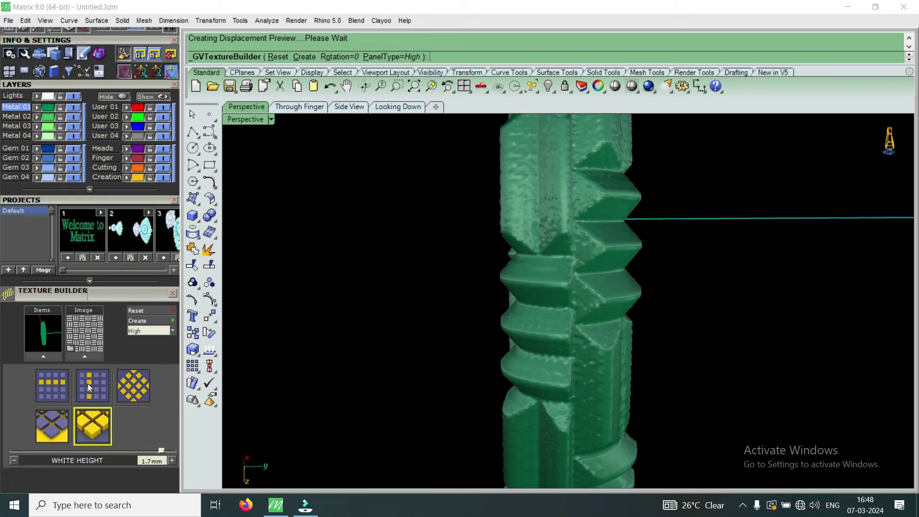
{"action": "mouse_move", "coordinate": [534, 176]}
{"action": "right_mouse_down", "text": "shift"}
{"action": "mouse_move", "coordinate": [539, 255]}
{"action": "mouse_move", "coordinate": [502, 321]}
{"action": "right_mouse_up", "text": "shift"}
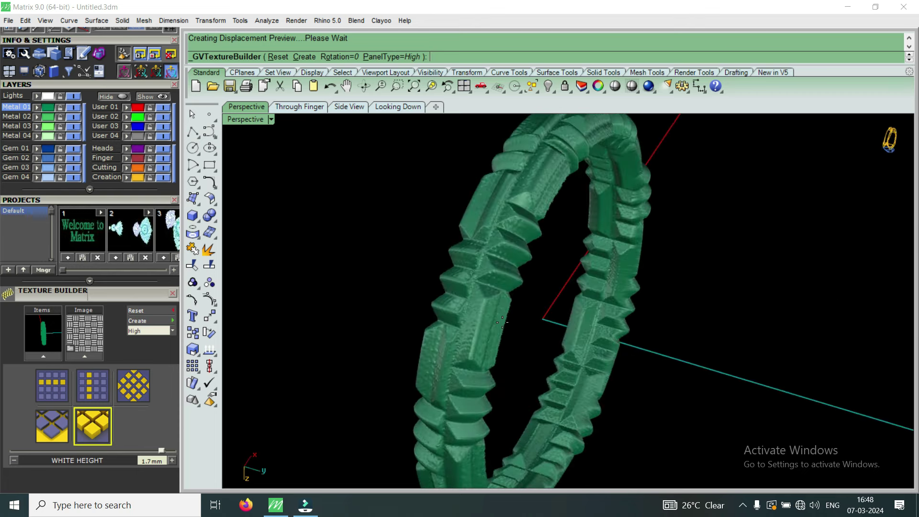
{"action": "scroll", "coordinate": [503, 322], "scroll_direction": "up", "scroll_amount": 2}
{"action": "right_click_drag", "start_coordinate": [485, 336], "coordinate": [417, 335]}
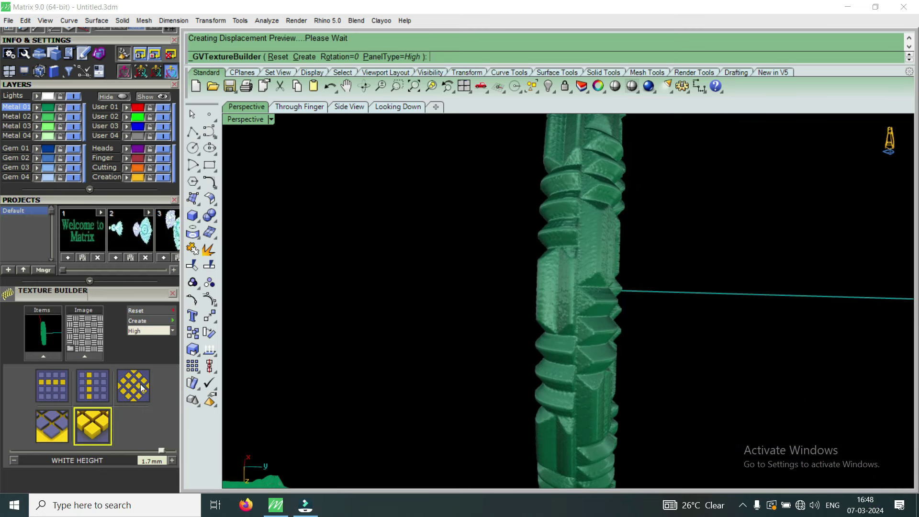
{"action": "mouse_move", "coordinate": [552, 328]}
{"action": "right_mouse_down"}
{"action": "mouse_move", "coordinate": [355, 328]}
{"action": "mouse_move", "coordinate": [410, 397]}
{"action": "right_mouse_up"}
{"action": "scroll", "coordinate": [584, 265], "scroll_direction": "up", "scroll_amount": 5}
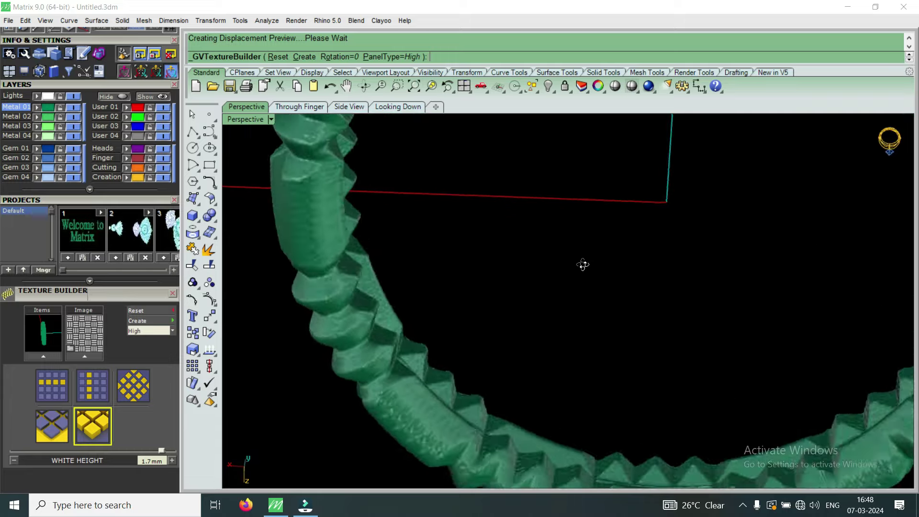
{"action": "right_click_drag", "start_coordinate": [583, 265], "coordinate": [673, 222]}
{"action": "scroll", "coordinate": [534, 273], "scroll_direction": "down", "scroll_amount": 5}
{"action": "right_click_drag", "start_coordinate": [599, 335], "coordinate": [448, 327]}
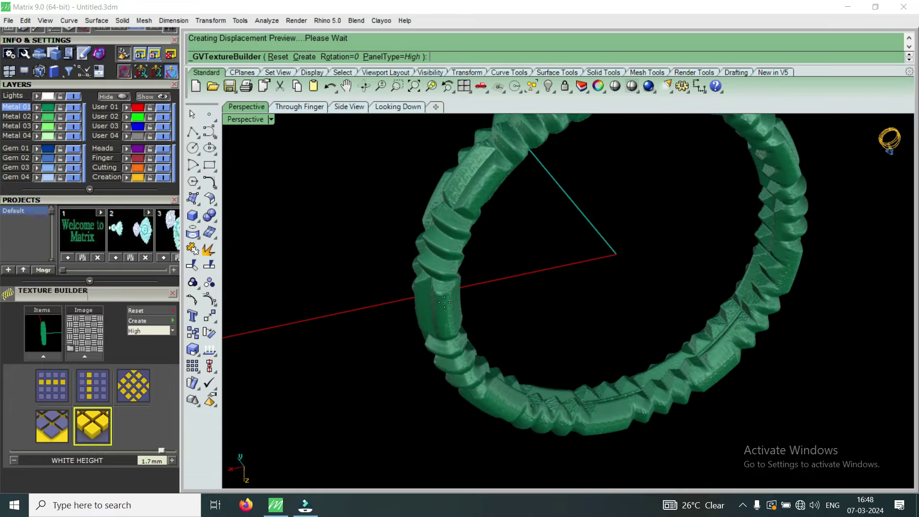
{"action": "scroll", "coordinate": [712, 286], "scroll_direction": "down", "scroll_amount": 4}
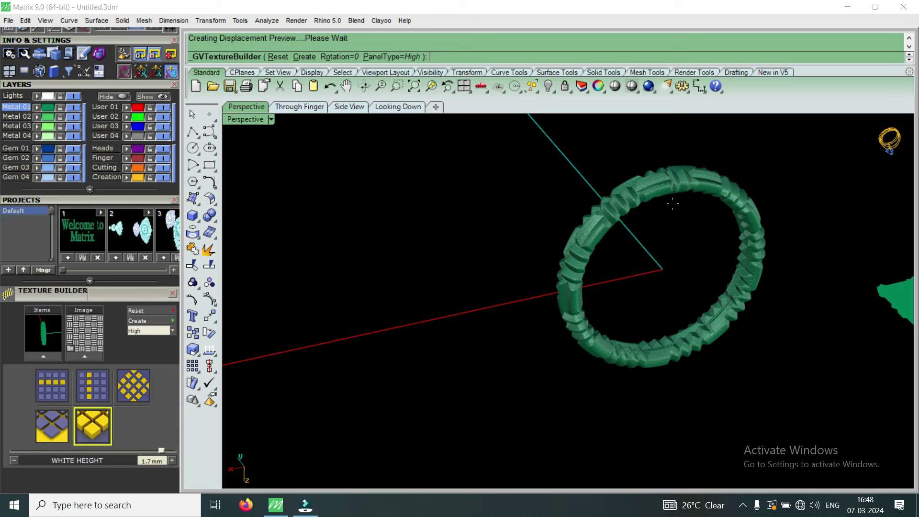
{"action": "scroll", "coordinate": [645, 194], "scroll_direction": "up", "scroll_amount": 3}
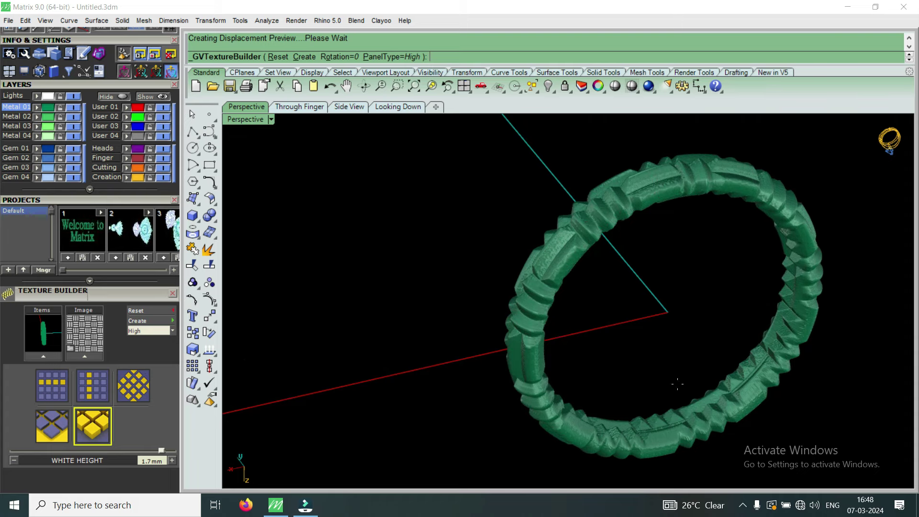
{"action": "scroll", "coordinate": [756, 384], "scroll_direction": "up", "scroll_amount": 3}
{"action": "scroll", "coordinate": [805, 297], "scroll_direction": "up", "scroll_amount": 2}
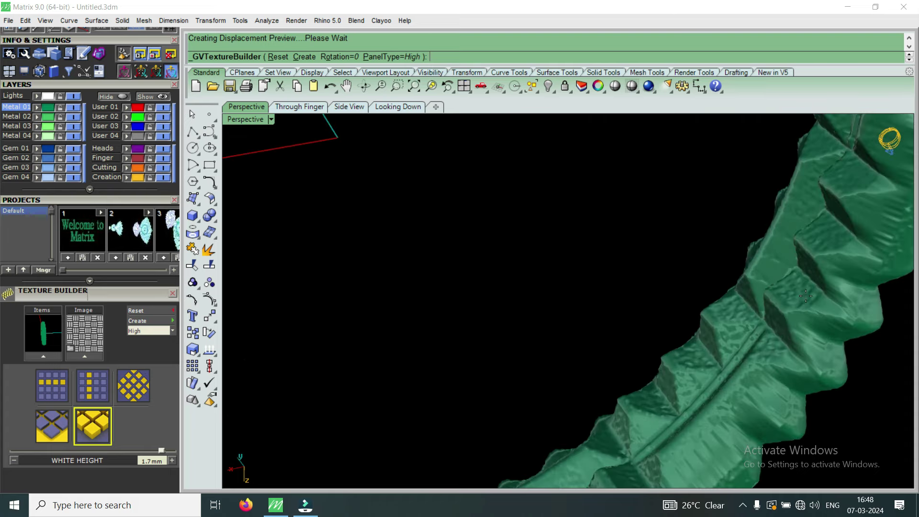
{"action": "mouse_move", "coordinate": [719, 319]}
{"action": "right_mouse_down"}
{"action": "mouse_move", "coordinate": [655, 345]}
{"action": "mouse_move", "coordinate": [811, 340]}
{"action": "mouse_move", "coordinate": [691, 309]}
{"action": "mouse_move", "coordinate": [718, 308]}
{"action": "right_mouse_up"}
{"action": "scroll", "coordinate": [691, 309], "scroll_direction": "down", "scroll_amount": 3}
{"action": "scroll", "coordinate": [718, 308], "scroll_direction": "up", "scroll_amount": 2}
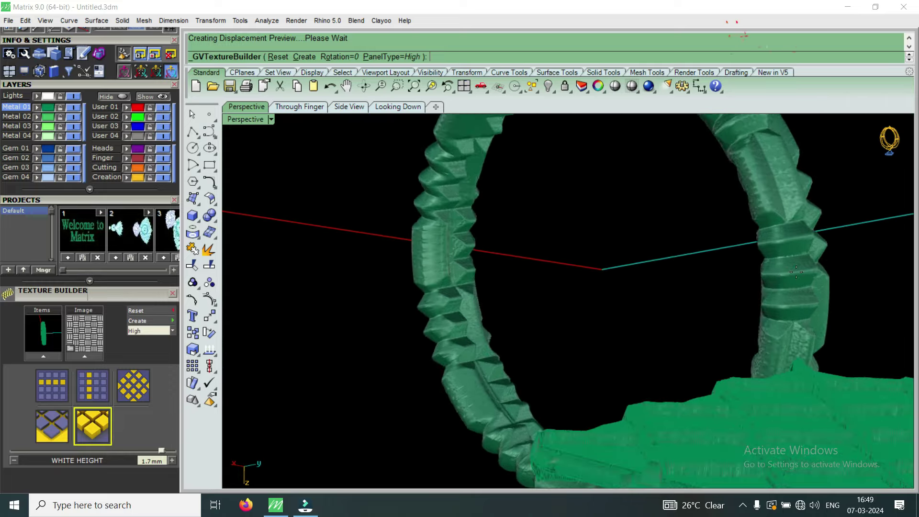
{"action": "scroll", "coordinate": [813, 253], "scroll_direction": "up", "scroll_amount": 2}
{"action": "scroll", "coordinate": [703, 267], "scroll_direction": "down", "scroll_amount": 3}
{"action": "mouse_move", "coordinate": [688, 273]}
{"action": "right_mouse_down"}
{"action": "mouse_move", "coordinate": [551, 306]}
{"action": "mouse_move", "coordinate": [536, 322]}
{"action": "mouse_move", "coordinate": [478, 340]}
{"action": "right_mouse_up"}
Apply the square grid texture pattern to the ring band and inspect the result
{"action": "left_click", "coordinate": [62, 383]}
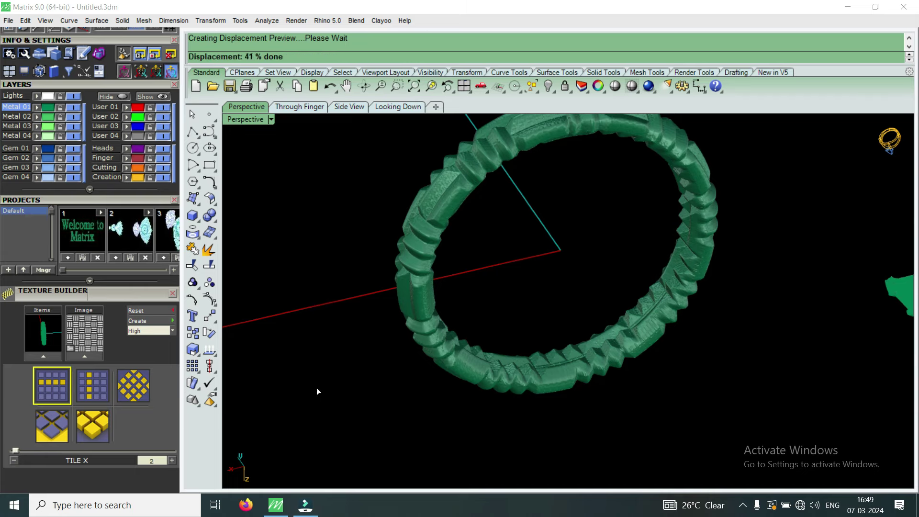
{"action": "right_click_drag", "start_coordinate": [517, 307], "coordinate": [172, 431]}
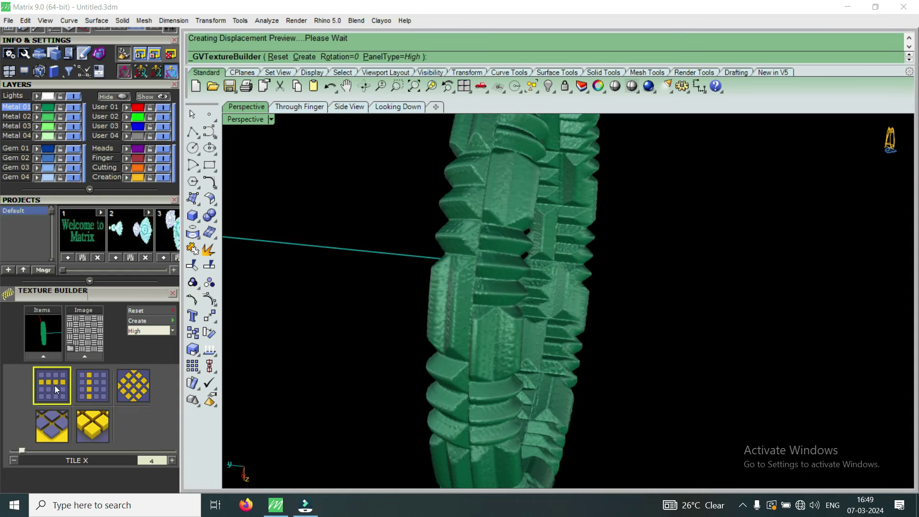
{"action": "right_click_drag", "start_coordinate": [525, 287], "coordinate": [528, 333]}
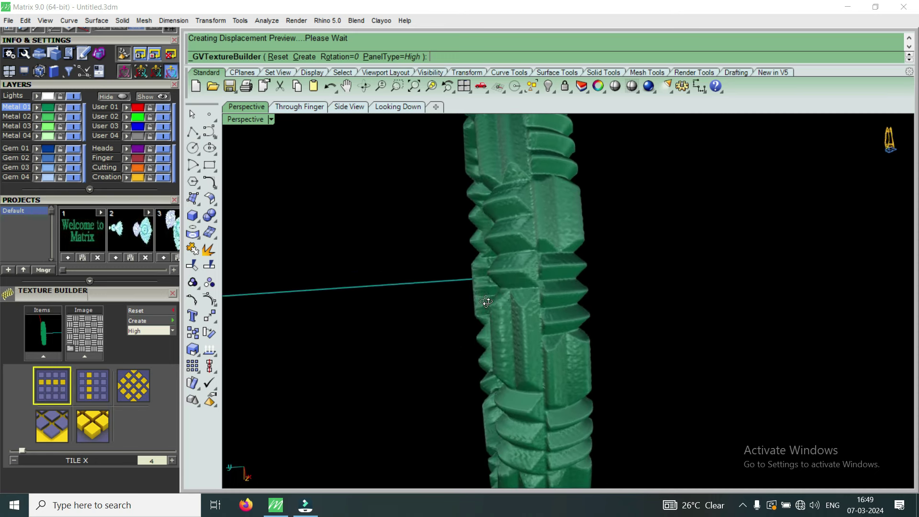
{"action": "scroll", "coordinate": [530, 333], "scroll_direction": "up", "scroll_amount": 3}
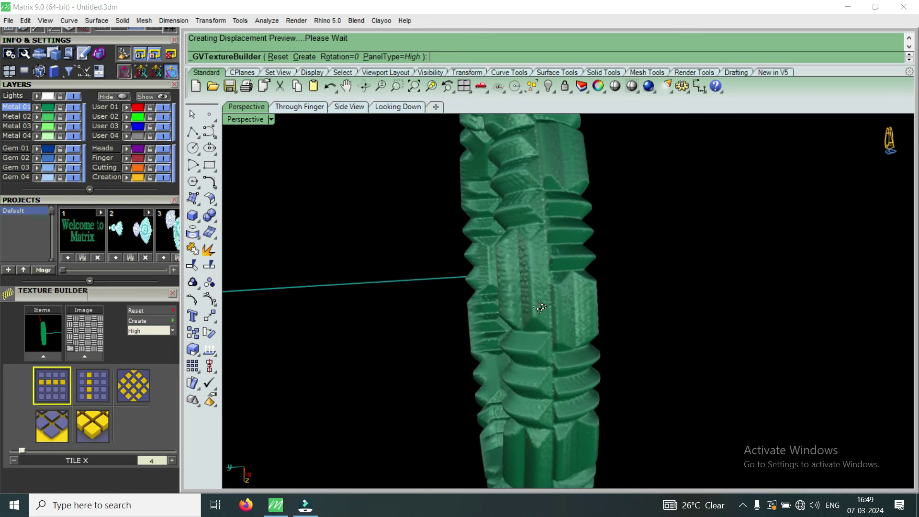
{"action": "right_click_drag", "start_coordinate": [541, 262], "coordinate": [561, 240]}
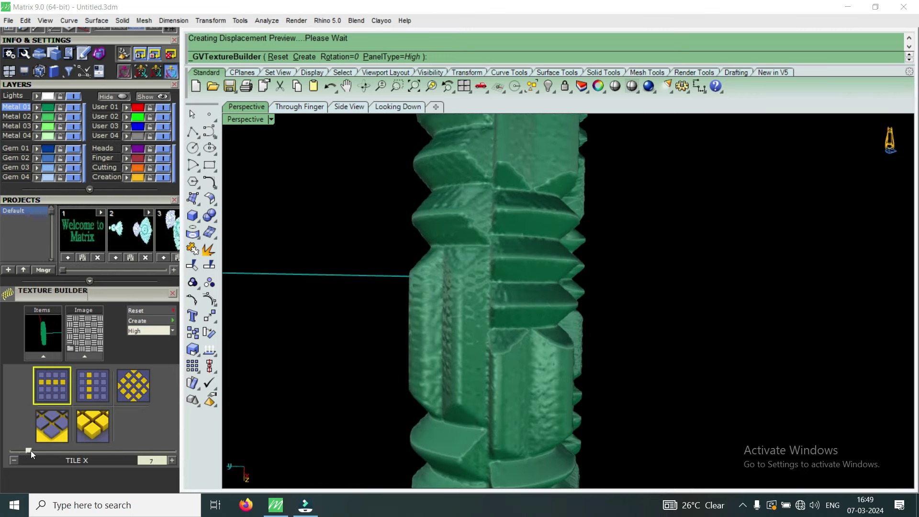
{"action": "mouse_move", "coordinate": [536, 437]}
{"action": "right_mouse_down"}
{"action": "mouse_move", "coordinate": [515, 309]}
{"action": "mouse_move", "coordinate": [630, 304]}
{"action": "mouse_move", "coordinate": [630, 323]}
{"action": "mouse_move", "coordinate": [602, 338]}
{"action": "right_mouse_up"}
{"action": "scroll", "coordinate": [622, 321], "scroll_direction": "up", "scroll_amount": 2}
{"action": "scroll", "coordinate": [627, 314], "scroll_direction": "up", "scroll_amount": 3}
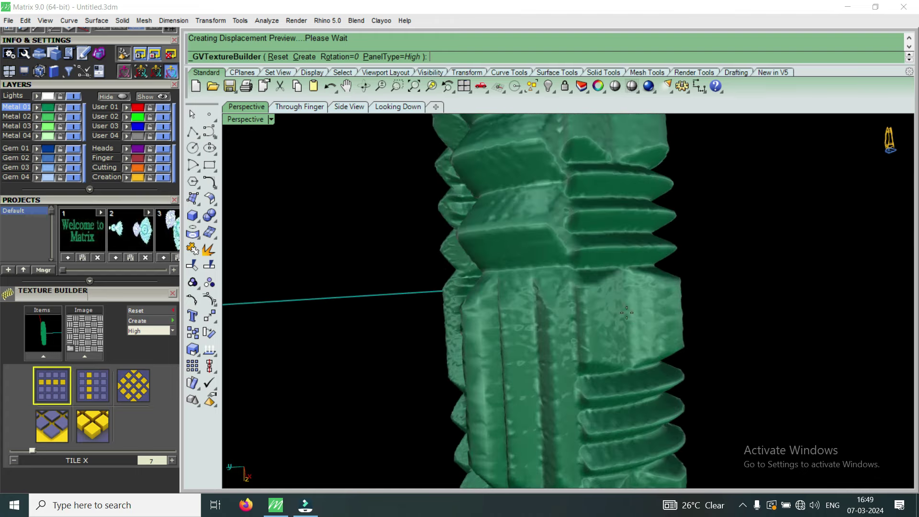
{"action": "scroll", "coordinate": [649, 325], "scroll_direction": "down", "scroll_amount": 2}
{"action": "scroll", "coordinate": [632, 316], "scroll_direction": "down", "scroll_amount": 1}
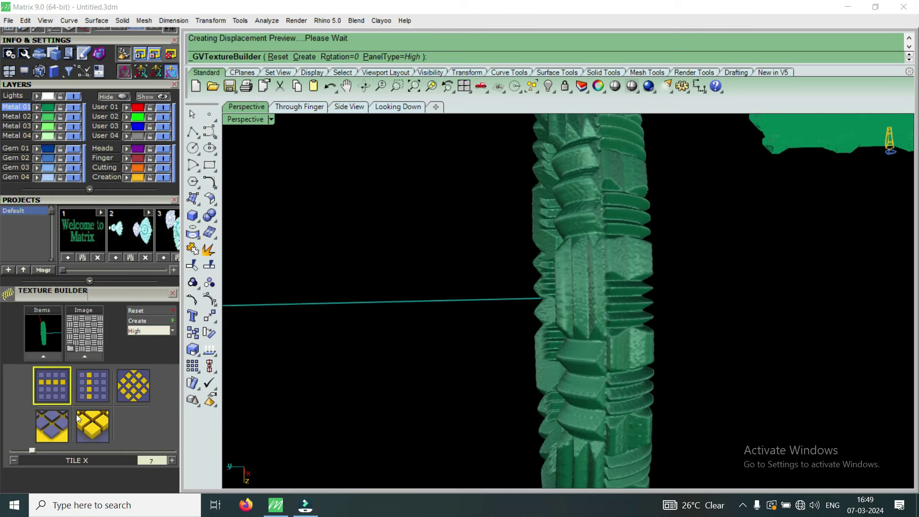
Switch to the second grid pattern with TILE Y repeats raised from 3 to 9
{"action": "left_click", "coordinate": [92, 382]}
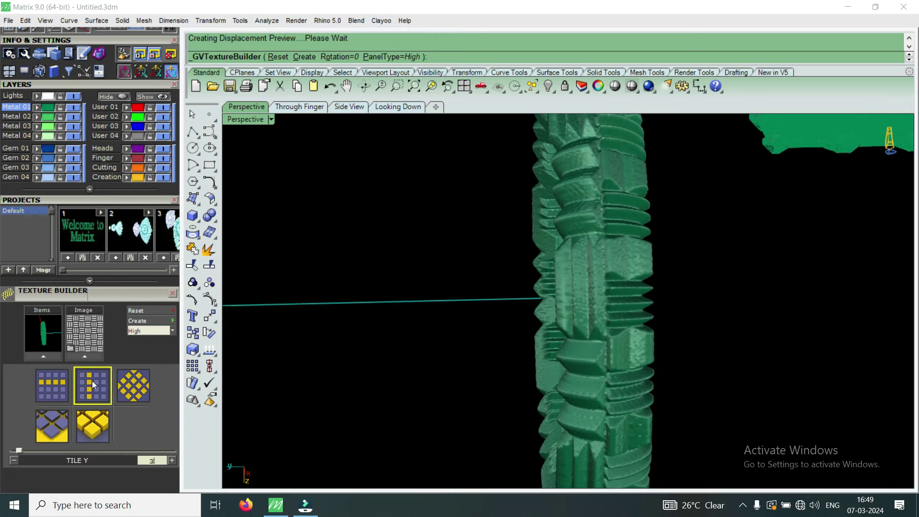
{"action": "left_click_drag", "start_coordinate": [19, 450], "coordinate": [38, 451]}
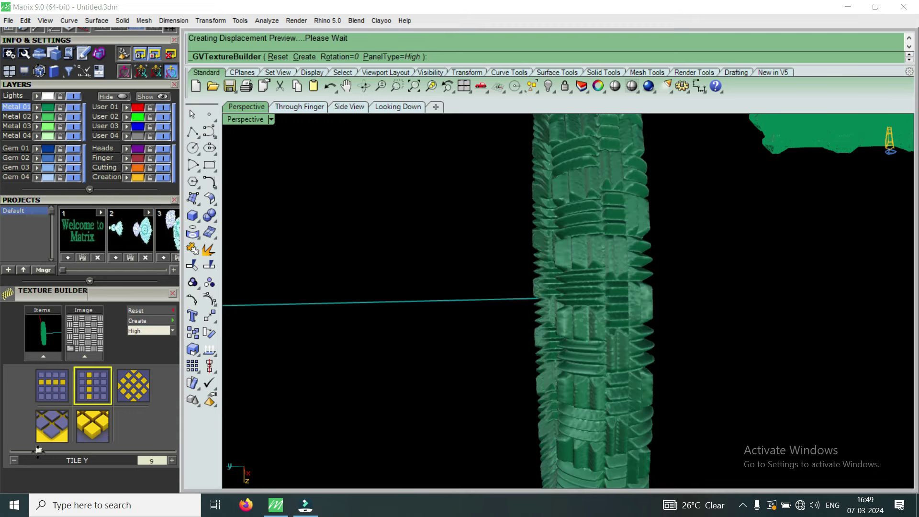
{"action": "mouse_move", "coordinate": [470, 425]}
{"action": "right_mouse_down"}
{"action": "mouse_move", "coordinate": [724, 445]}
{"action": "mouse_move", "coordinate": [702, 435]}
{"action": "mouse_move", "coordinate": [717, 404]}
{"action": "mouse_move", "coordinate": [724, 410]}
{"action": "right_mouse_up"}
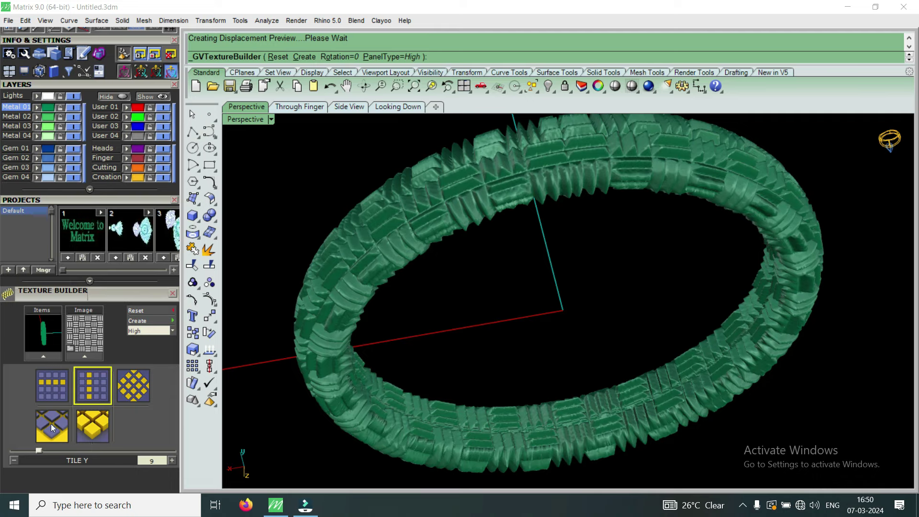
{"action": "mouse_move", "coordinate": [476, 289]}
{"action": "right_mouse_down"}
{"action": "mouse_move", "coordinate": [554, 228]}
{"action": "mouse_move", "coordinate": [458, 212]}
{"action": "mouse_move", "coordinate": [499, 183]}
{"action": "mouse_move", "coordinate": [479, 192]}
{"action": "right_mouse_up"}
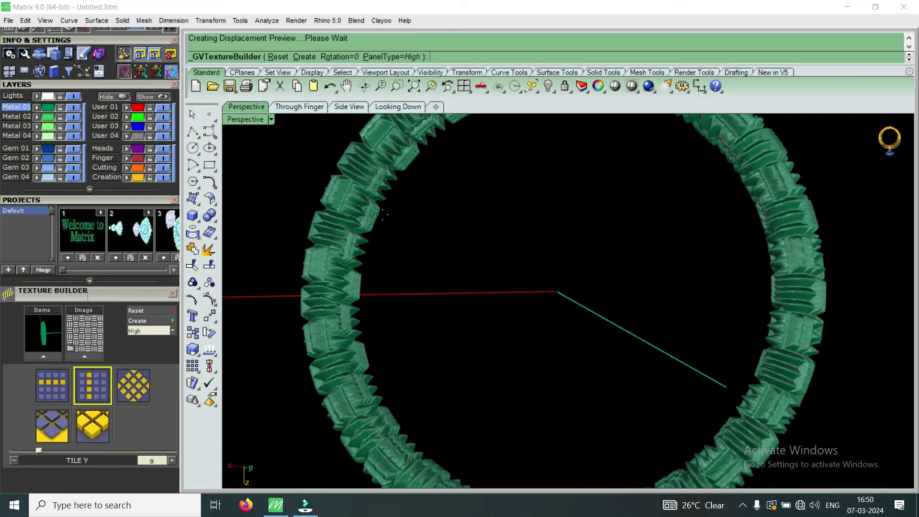
{"action": "scroll", "coordinate": [288, 335], "scroll_direction": "up", "scroll_amount": 5}
Change the band to the diamond lattice pattern with black height lowered to 0.2mm
{"action": "left_click", "coordinate": [53, 428]}
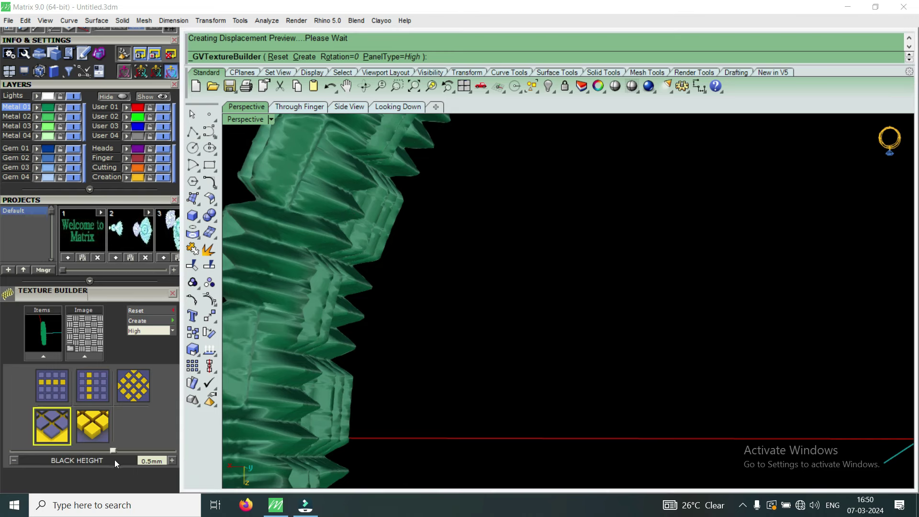
{"action": "left_click_drag", "start_coordinate": [110, 450], "coordinate": [99, 452]}
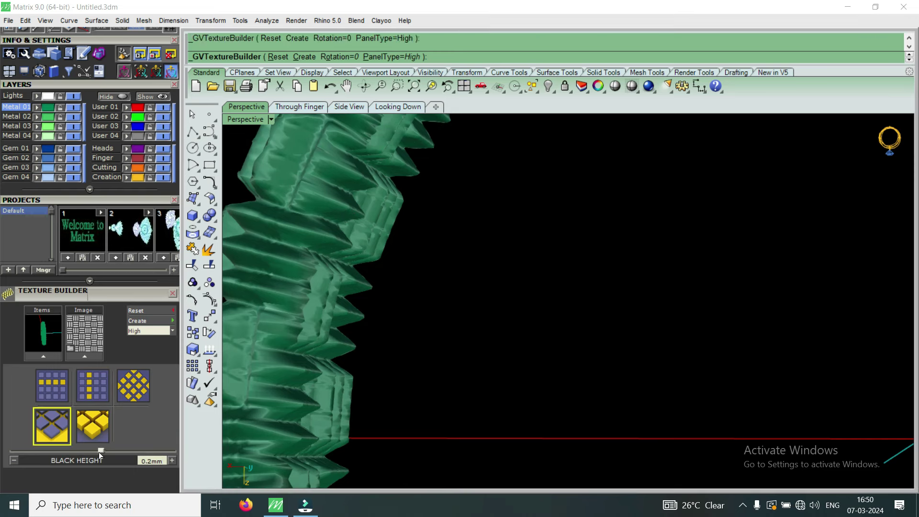
{"action": "scroll", "coordinate": [512, 299], "scroll_direction": "down", "scroll_amount": 3}
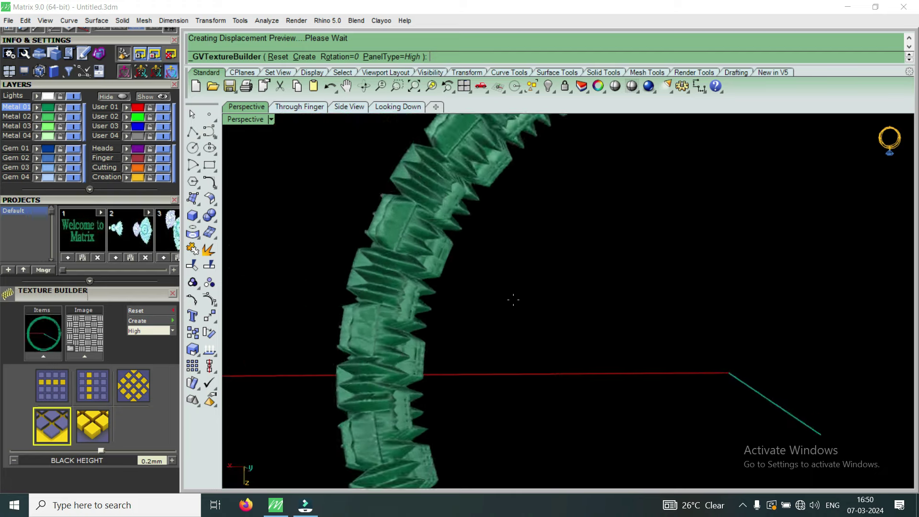
{"action": "scroll", "coordinate": [493, 326], "scroll_direction": "down", "scroll_amount": 3}
{"action": "scroll", "coordinate": [468, 372], "scroll_direction": "down", "scroll_amount": 2}
{"action": "right_click_drag", "start_coordinate": [468, 372], "coordinate": [507, 326]}
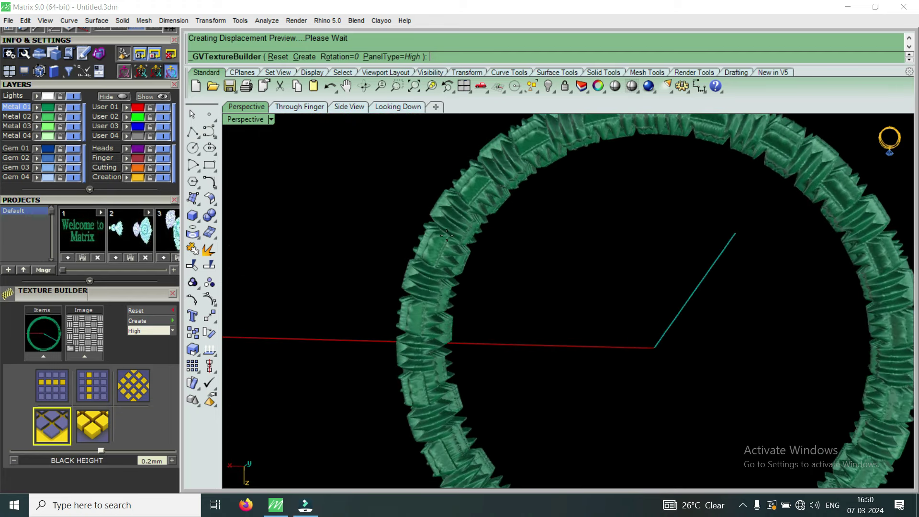
{"action": "scroll", "coordinate": [507, 326], "scroll_direction": "up", "scroll_amount": 3}
Try a black height of -0.1mm, then raise it to 0.7mm
{"action": "left_click_drag", "start_coordinate": [100, 450], "coordinate": [54, 455]}
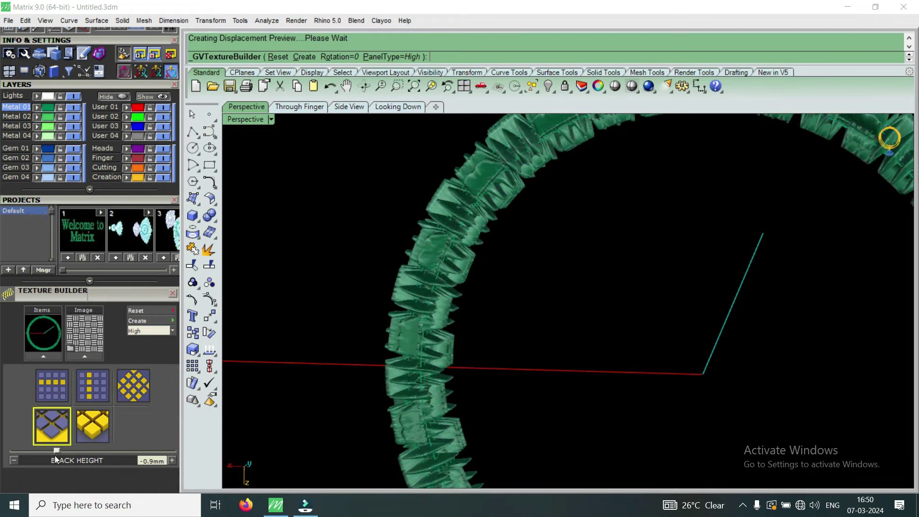
{"action": "mouse_move", "coordinate": [463, 304]}
{"action": "right_mouse_down"}
{"action": "mouse_move", "coordinate": [349, 320]}
{"action": "mouse_move", "coordinate": [327, 355]}
{"action": "right_mouse_up"}
{"action": "scroll", "coordinate": [326, 355], "scroll_direction": "up", "scroll_amount": 5}
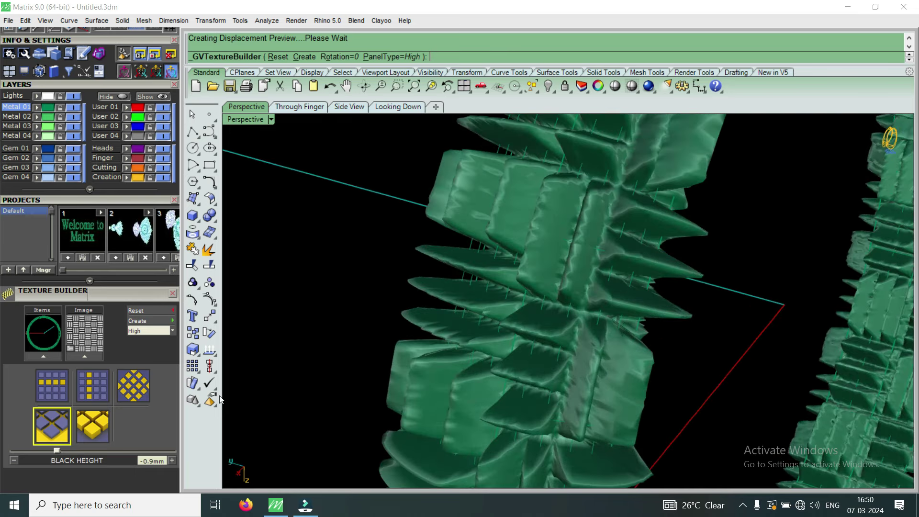
{"action": "left_click_drag", "start_coordinate": [59, 450], "coordinate": [99, 450]}
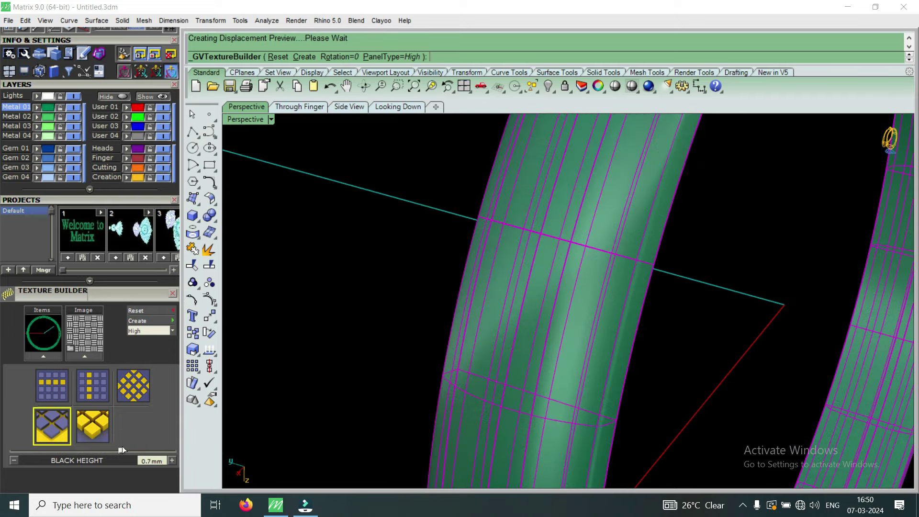
{"action": "scroll", "coordinate": [635, 322], "scroll_direction": "down", "scroll_amount": 3}
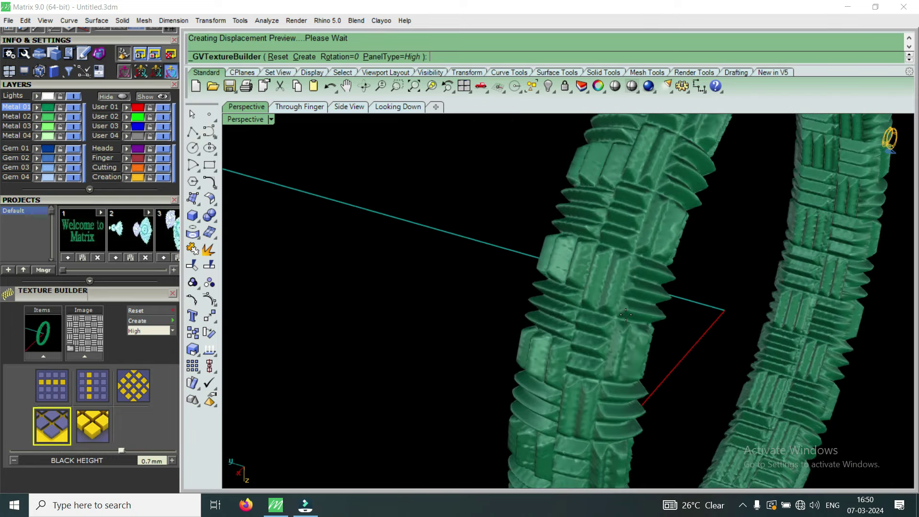
{"action": "scroll", "coordinate": [636, 322], "scroll_direction": "down", "scroll_amount": 3}
{"action": "mouse_move", "coordinate": [636, 323]}
{"action": "right_mouse_down"}
{"action": "mouse_move", "coordinate": [587, 339]}
{"action": "mouse_move", "coordinate": [673, 348]}
{"action": "mouse_move", "coordinate": [769, 328]}
{"action": "right_mouse_up"}
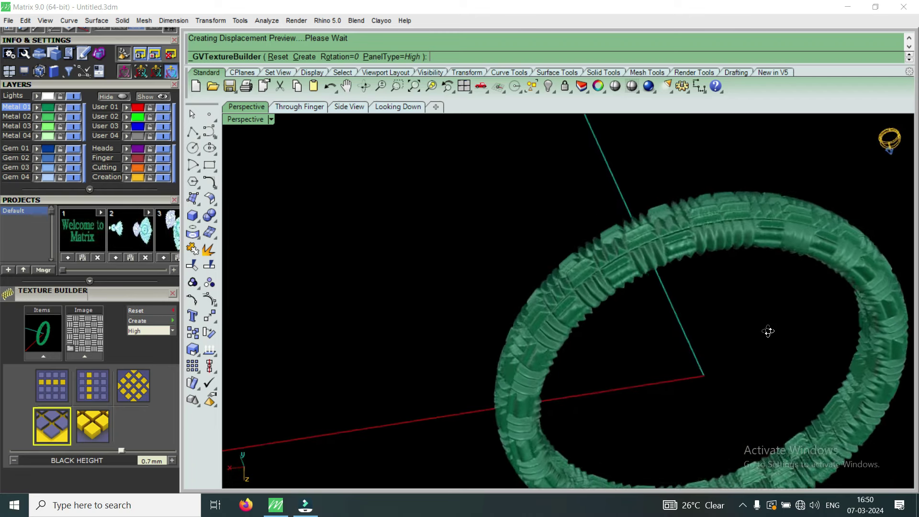
{"action": "scroll", "coordinate": [769, 329], "scroll_direction": "up", "scroll_amount": 2}
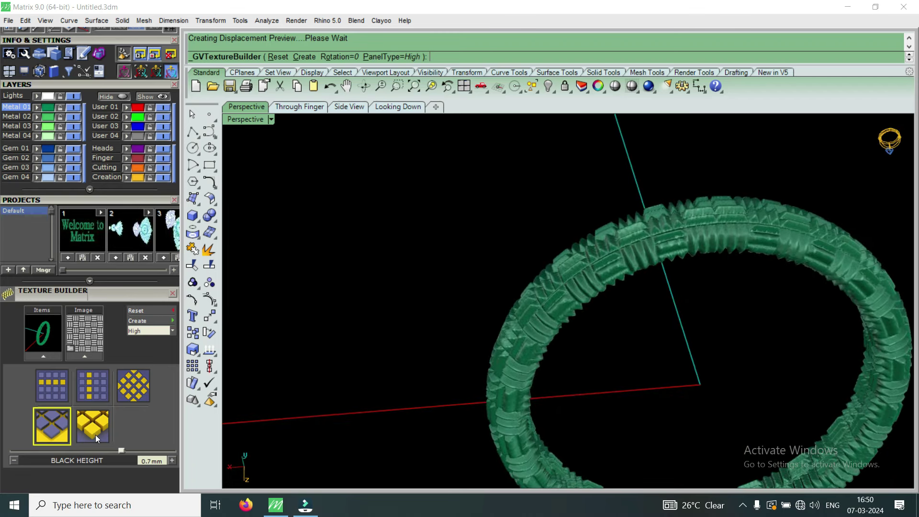
{"action": "mouse_move", "coordinate": [490, 396]}
{"action": "right_mouse_down"}
{"action": "mouse_move", "coordinate": [533, 345]}
{"action": "mouse_move", "coordinate": [420, 374]}
{"action": "right_mouse_up"}
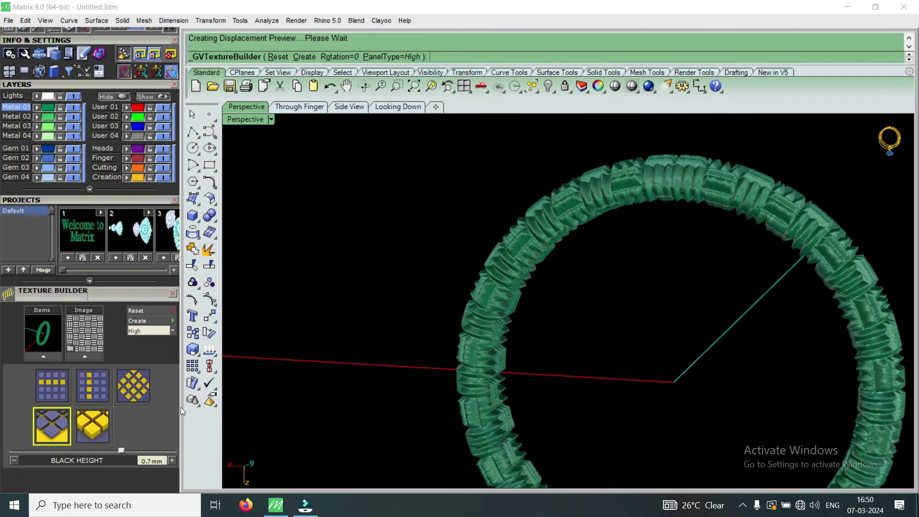
Bring up the white-area height setting with a close view of the textured ring arc
{"action": "left_click", "coordinate": [87, 429]}
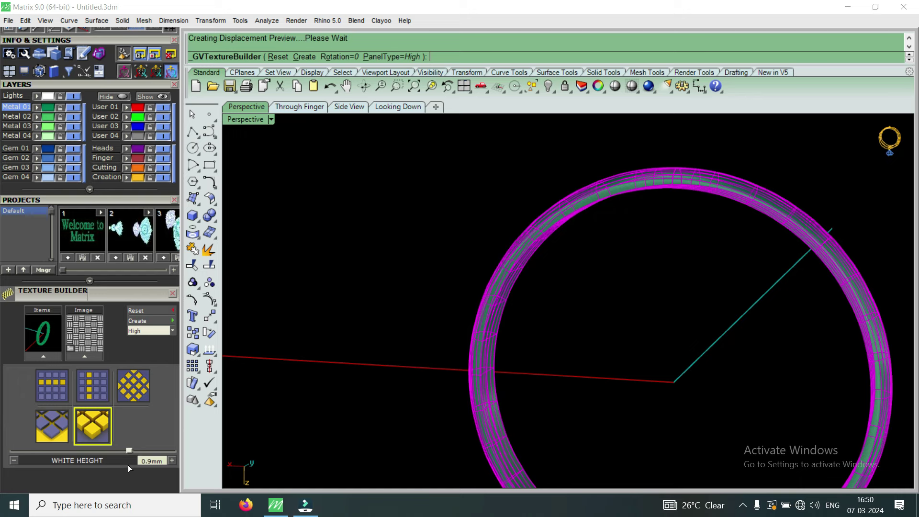
{"action": "mouse_move", "coordinate": [442, 284]}
{"action": "right_mouse_down"}
{"action": "mouse_move", "coordinate": [517, 348]}
{"action": "mouse_move", "coordinate": [509, 312]}
{"action": "mouse_move", "coordinate": [282, 181]}
{"action": "right_mouse_up"}
{"action": "scroll", "coordinate": [262, 138], "scroll_direction": "up", "scroll_amount": 5}
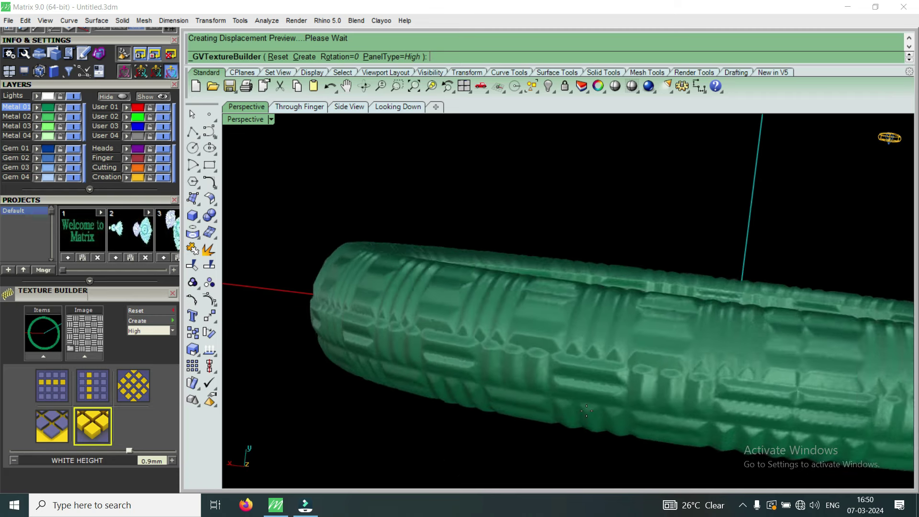
{"action": "right_click_drag", "start_coordinate": [262, 138], "coordinate": [419, 327]}
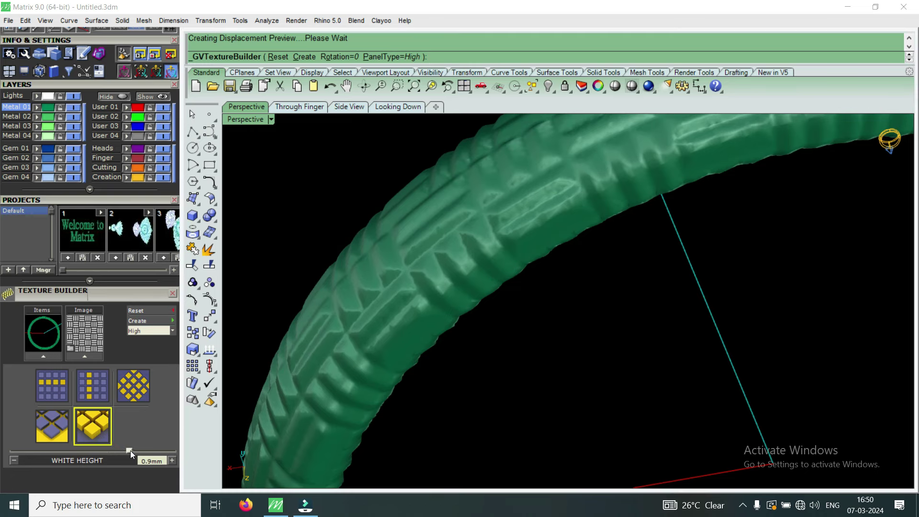
Try white heights of 0.2mm, -0.4mm and 0.8mm, settling at 0.5mm
{"action": "left_click", "coordinate": [115, 452]}
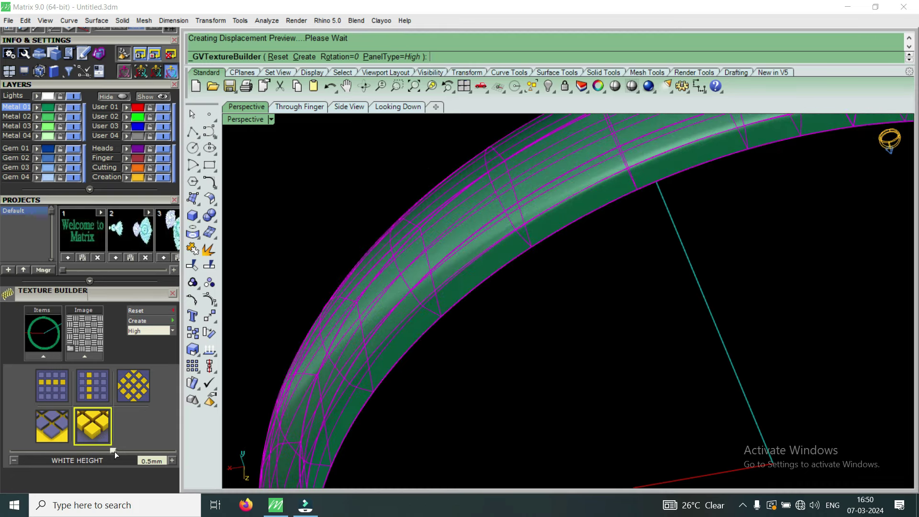
{"action": "left_click_drag", "start_coordinate": [114, 452], "coordinate": [100, 452]}
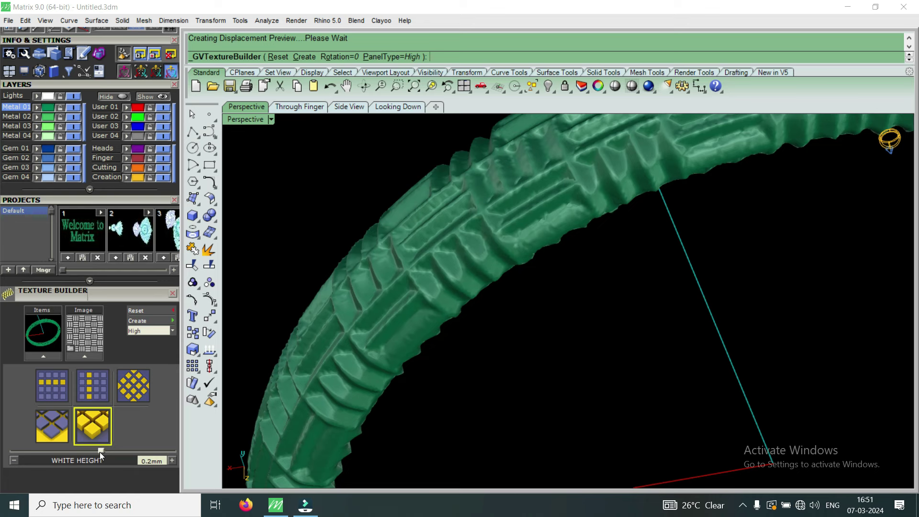
{"action": "left_click_drag", "start_coordinate": [100, 452], "coordinate": [75, 452]}
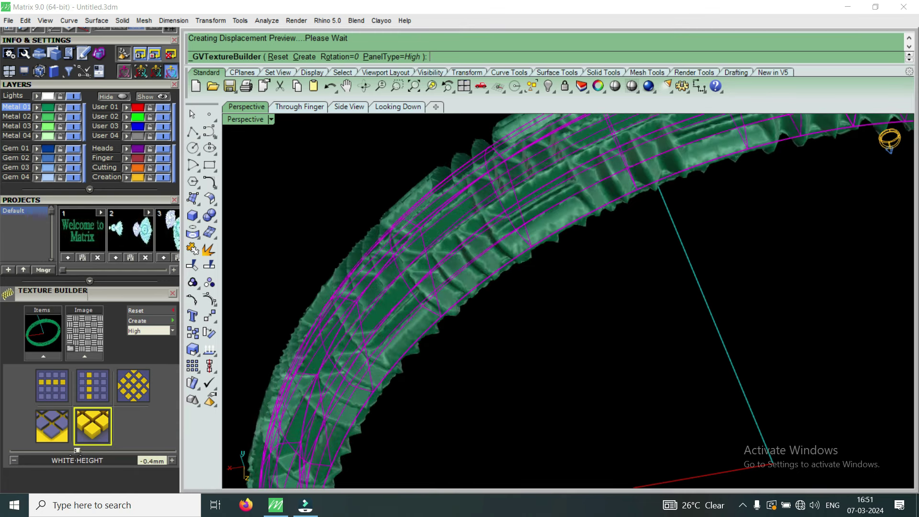
{"action": "mouse_move", "coordinate": [431, 287]}
{"action": "right_mouse_down"}
{"action": "mouse_move", "coordinate": [389, 296]}
{"action": "mouse_move", "coordinate": [470, 248]}
{"action": "mouse_move", "coordinate": [425, 267]}
{"action": "right_mouse_up"}
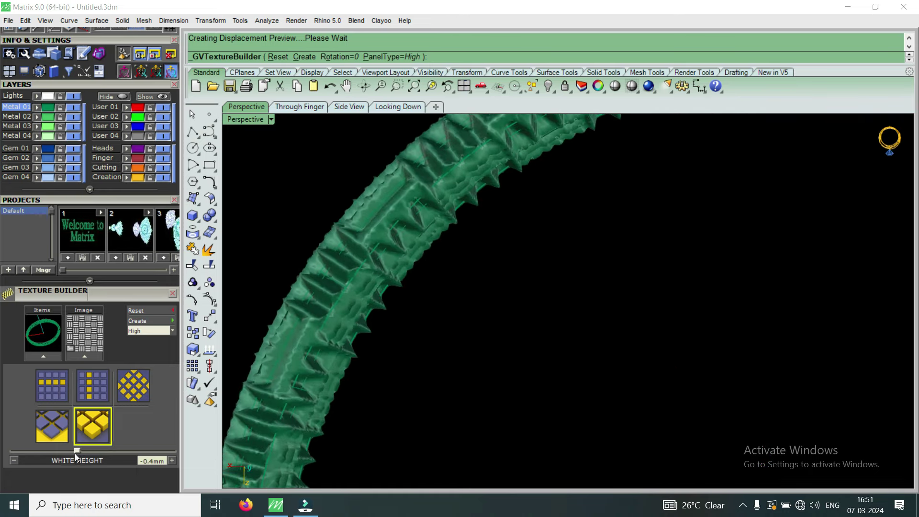
{"action": "left_click_drag", "start_coordinate": [77, 450], "coordinate": [108, 449]}
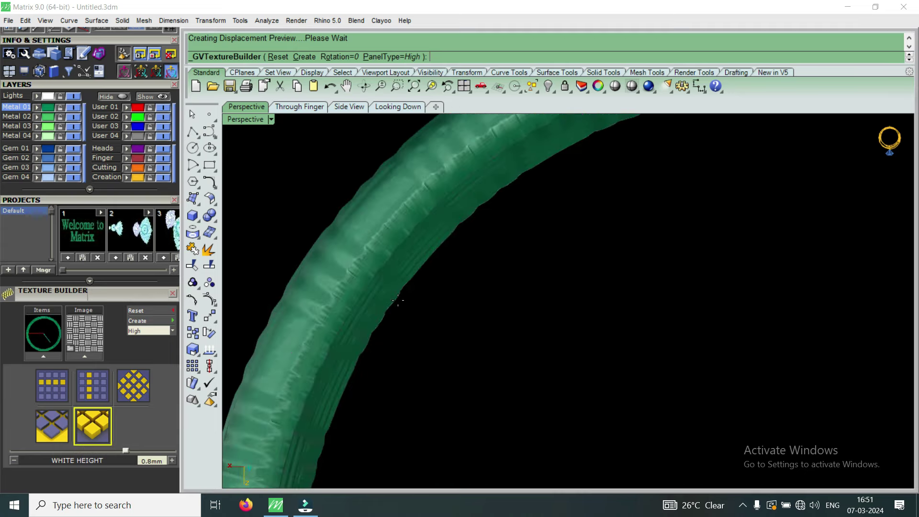
{"action": "right_click_drag", "start_coordinate": [398, 300], "coordinate": [376, 410]}
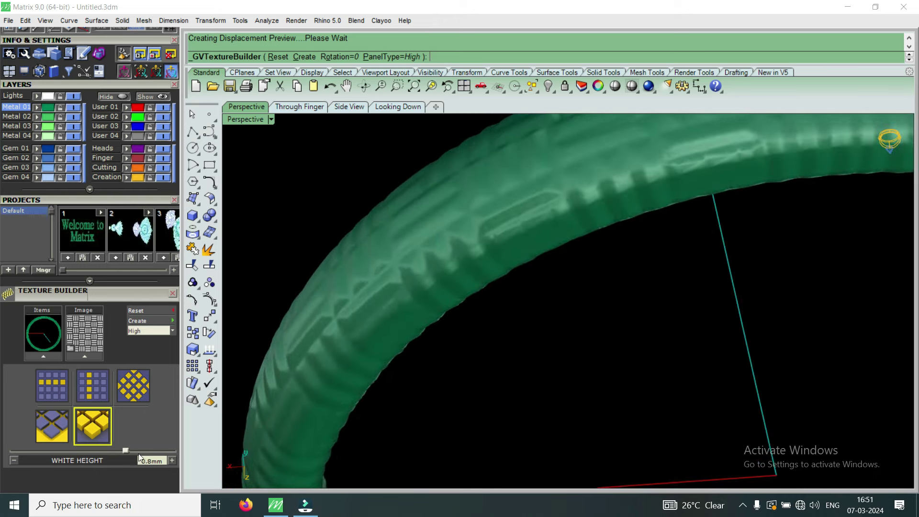
{"action": "left_click_drag", "start_coordinate": [125, 452], "coordinate": [114, 455]}
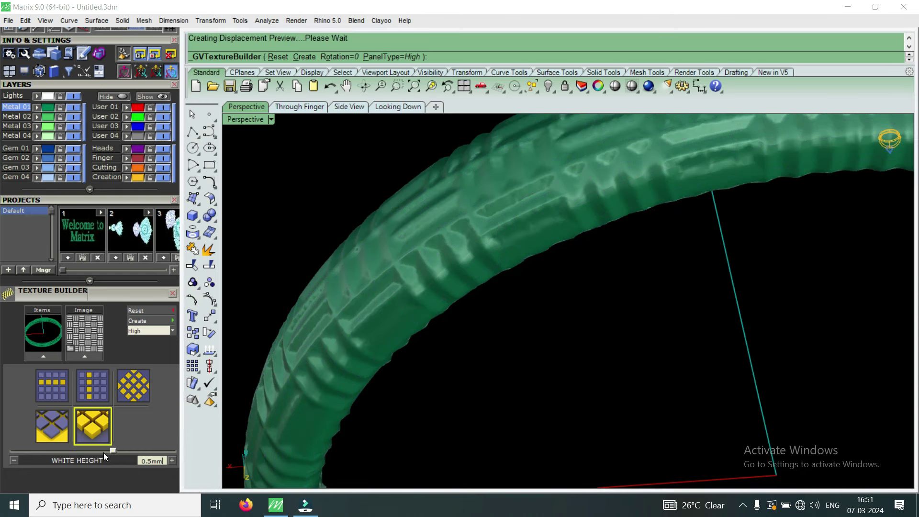
Set the black-area height to 0.1mm after a -0.4mm trial
{"action": "left_click", "coordinate": [56, 430]}
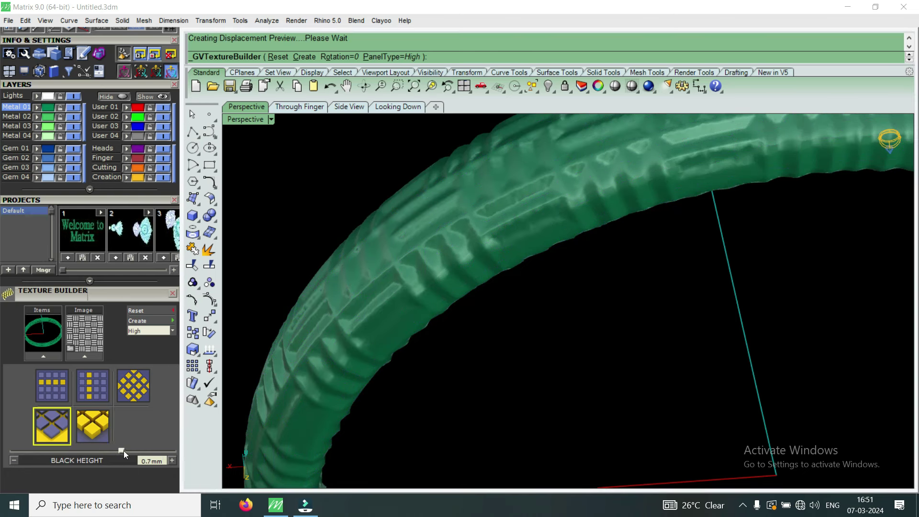
{"action": "left_click_drag", "start_coordinate": [104, 453], "coordinate": [95, 453]}
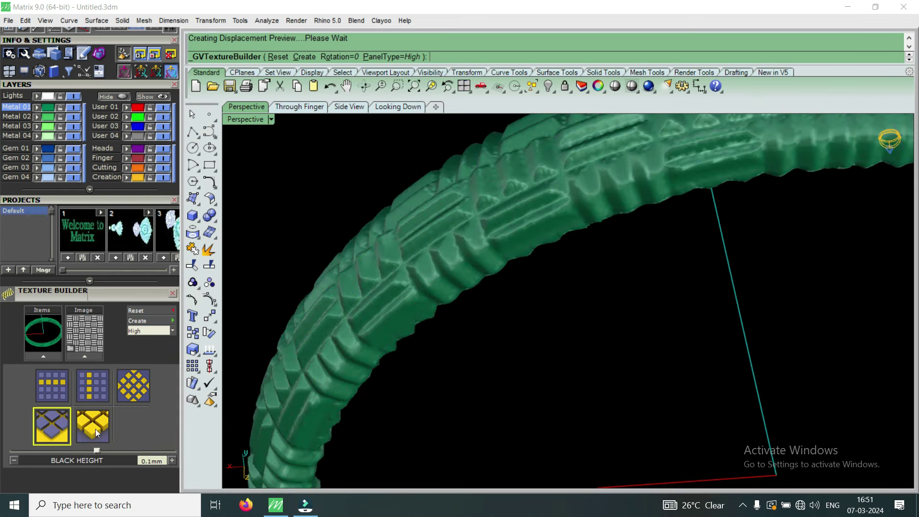
{"action": "left_click_drag", "start_coordinate": [96, 450], "coordinate": [78, 455]}
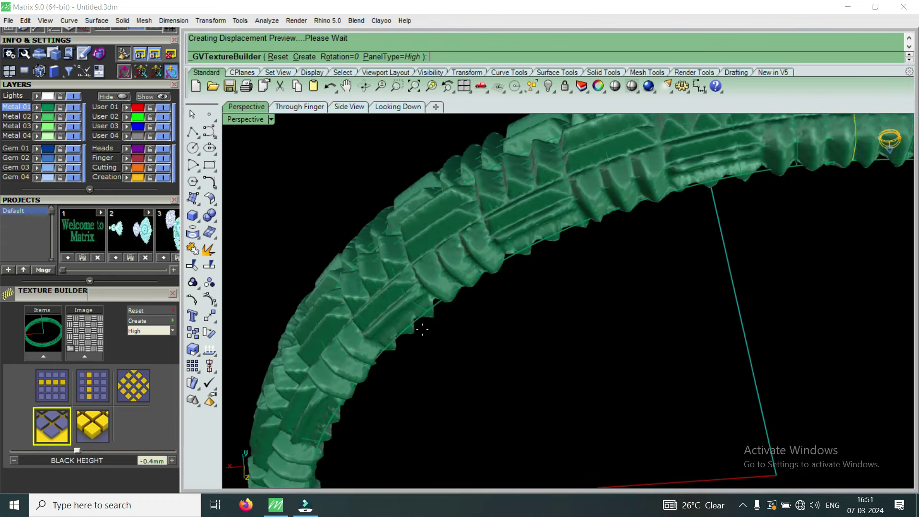
{"action": "scroll", "coordinate": [422, 329], "scroll_direction": "down", "scroll_amount": 3}
{"action": "scroll", "coordinate": [417, 287], "scroll_direction": "down", "scroll_amount": 3}
{"action": "scroll", "coordinate": [447, 240], "scroll_direction": "up", "scroll_amount": 6}
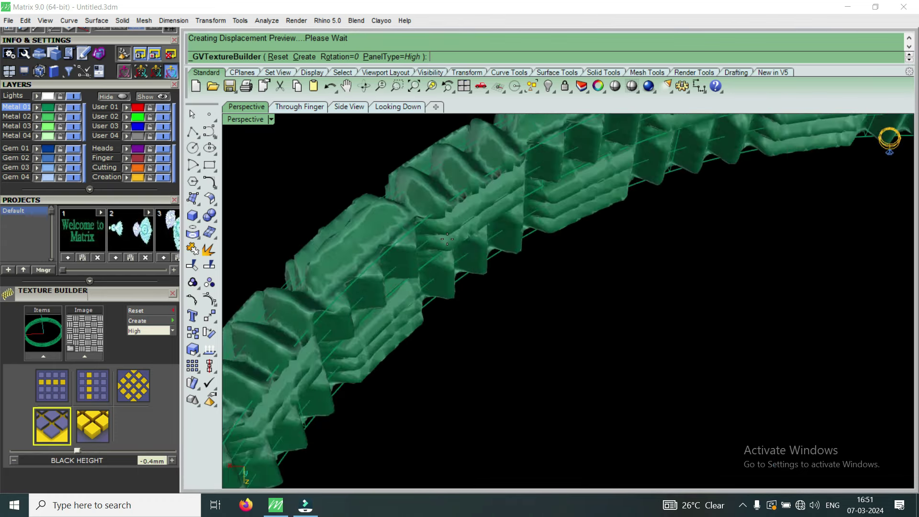
{"action": "scroll", "coordinate": [447, 240], "scroll_direction": "up", "scroll_amount": 1}
{"action": "left_click_drag", "start_coordinate": [78, 450], "coordinate": [95, 446]}
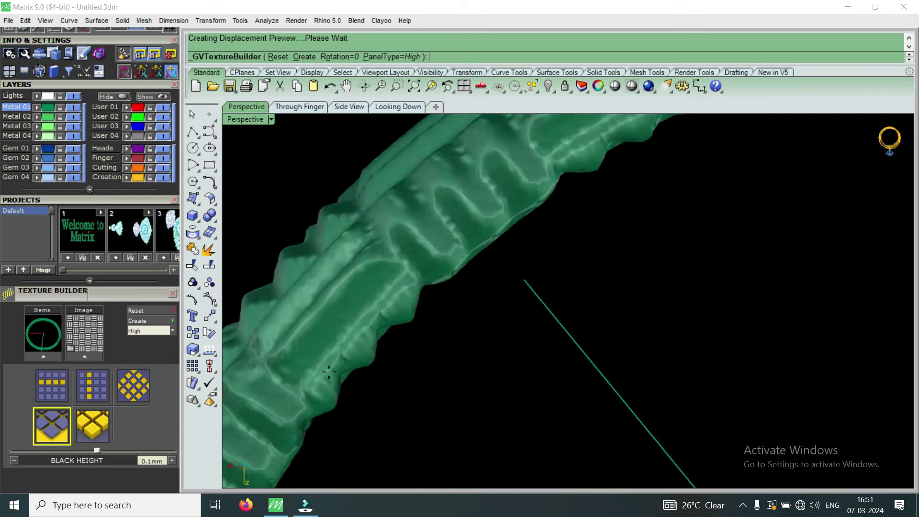
Raise the white-area height to 0.8mm and look down onto the textured ring
{"action": "left_click", "coordinate": [96, 433]}
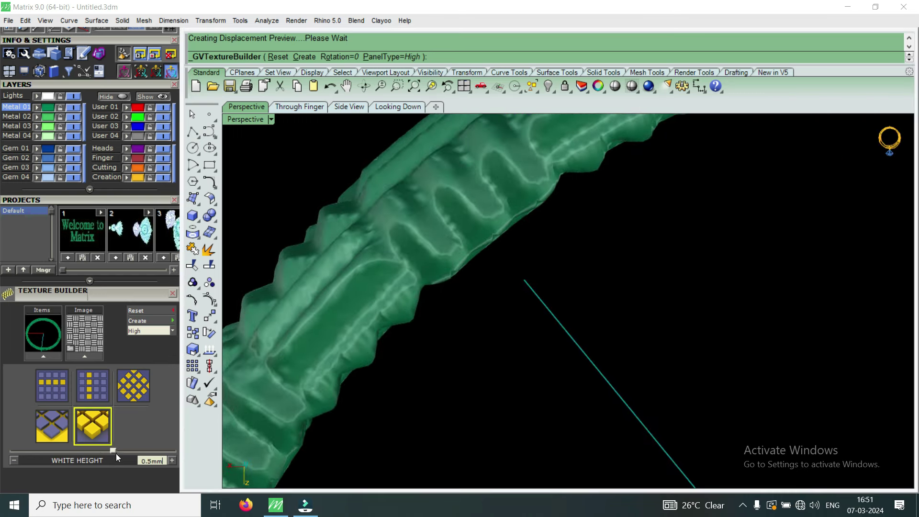
{"action": "left_click_drag", "start_coordinate": [117, 449], "coordinate": [125, 449]}
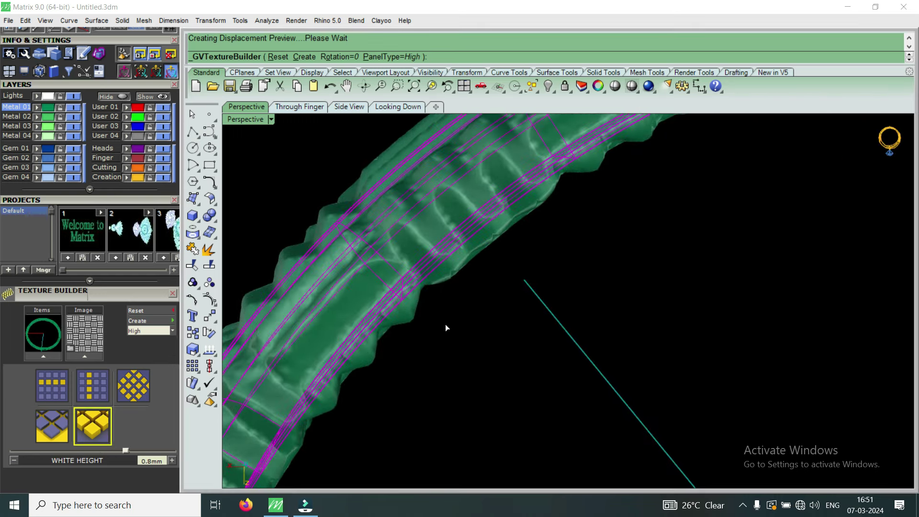
{"action": "mouse_move", "coordinate": [445, 323]}
{"action": "right_mouse_down"}
{"action": "mouse_move", "coordinate": [562, 255]}
{"action": "mouse_move", "coordinate": [506, 308]}
{"action": "mouse_move", "coordinate": [533, 344]}
{"action": "right_mouse_up"}
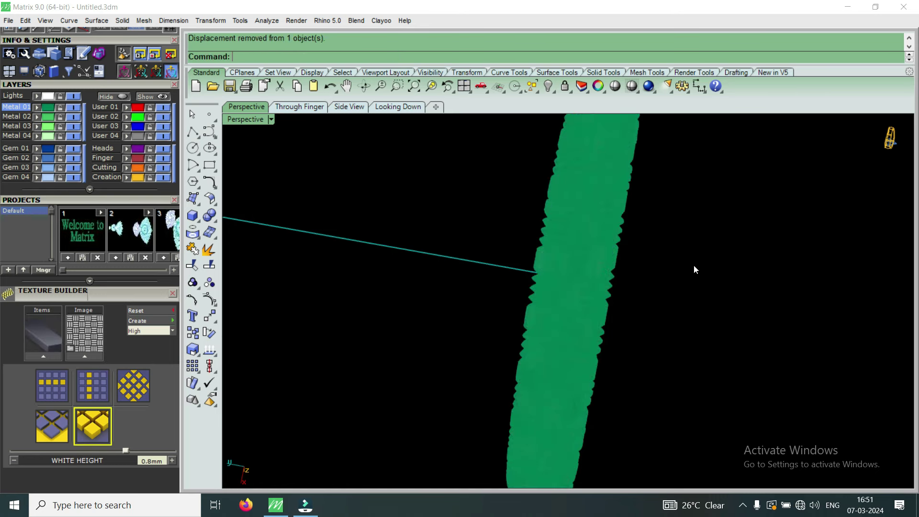
{"action": "right_click_drag", "start_coordinate": [695, 269], "coordinate": [635, 313]}
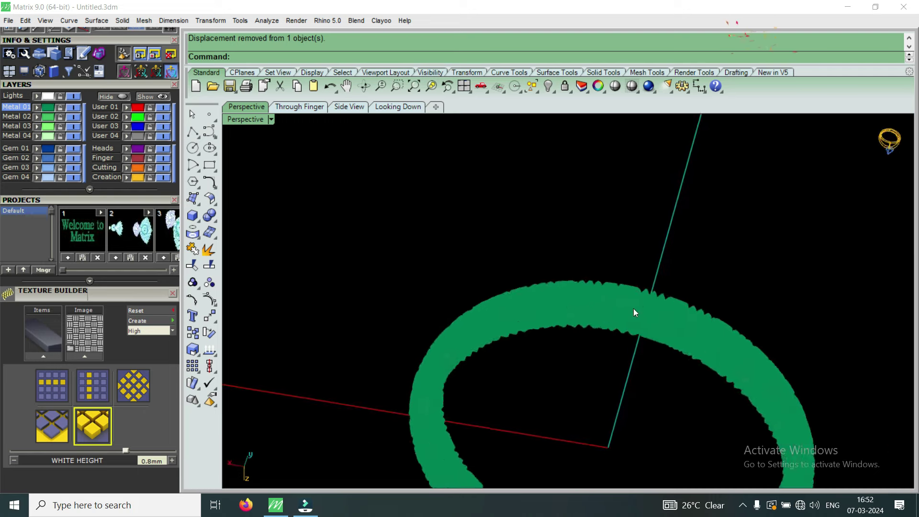
Set the Perspective viewport's display mode to Machine
{"action": "scroll", "coordinate": [633, 312], "scroll_direction": "up", "scroll_amount": 5}
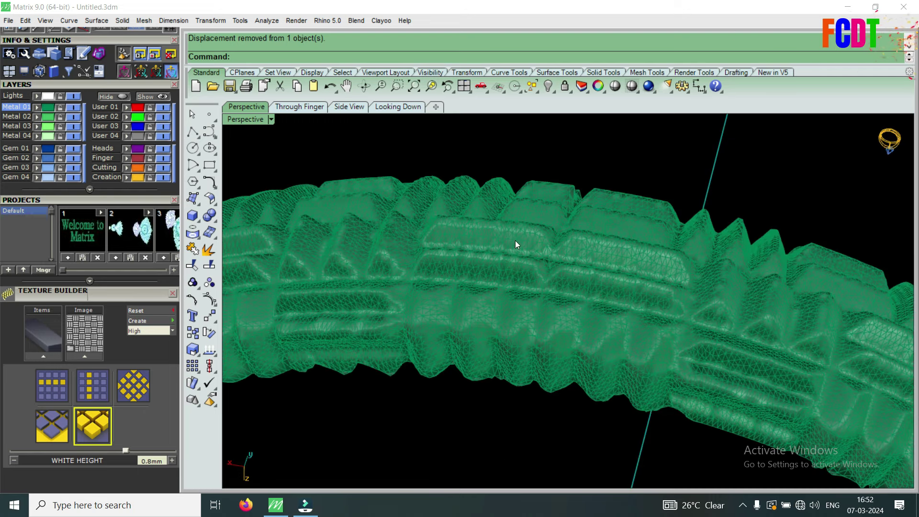
{"action": "left_click", "coordinate": [257, 120]}
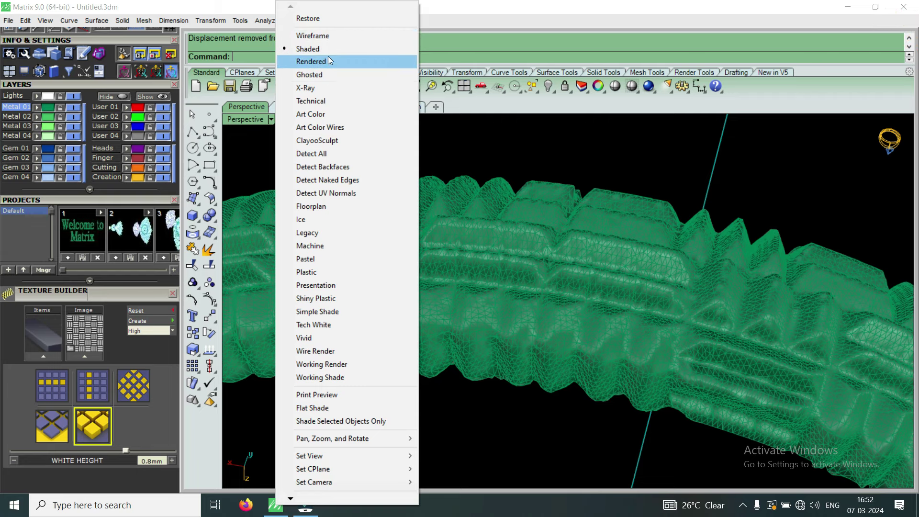
{"action": "left_click", "coordinate": [323, 246]}
{"action": "scroll", "coordinate": [602, 243], "scroll_direction": "down", "scroll_amount": 3}
{"action": "scroll", "coordinate": [526, 250], "scroll_direction": "up", "scroll_amount": 2}
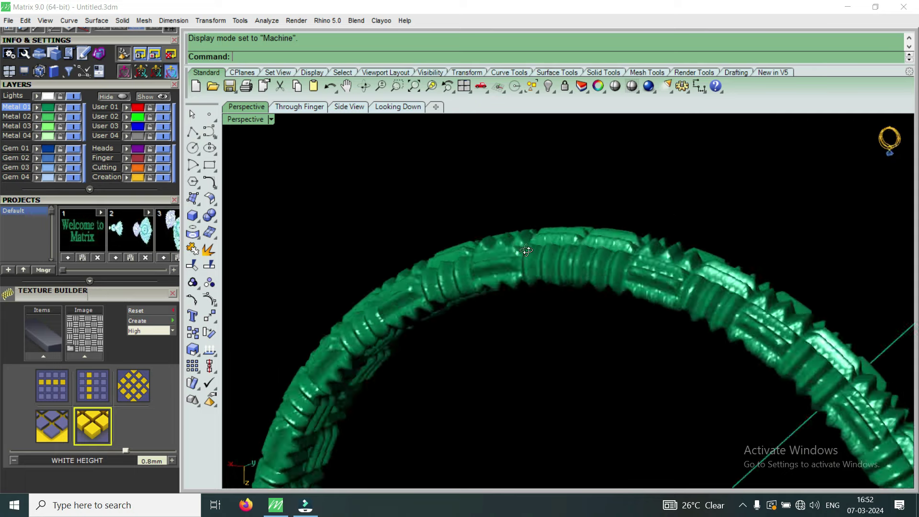
Select the plain polysurface band and move it down below the textured ring
{"action": "left_click", "coordinate": [554, 277]}
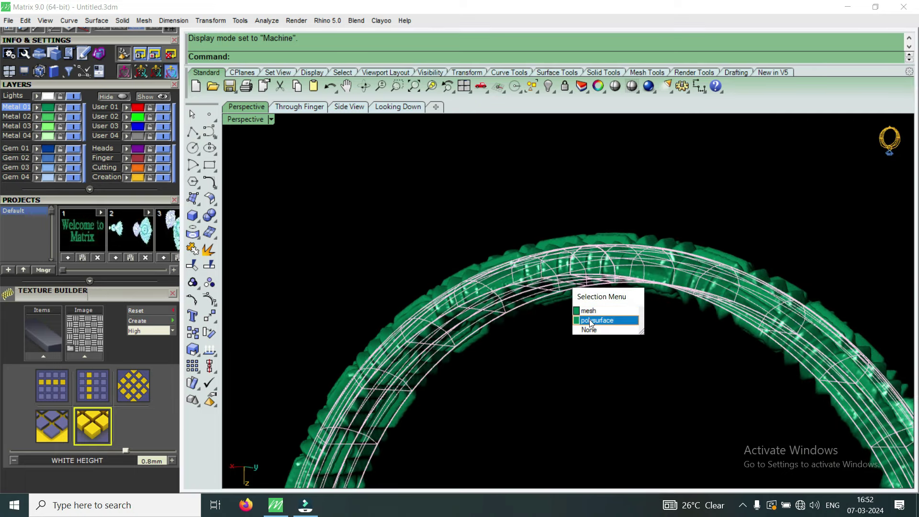
{"action": "left_click", "coordinate": [607, 324]}
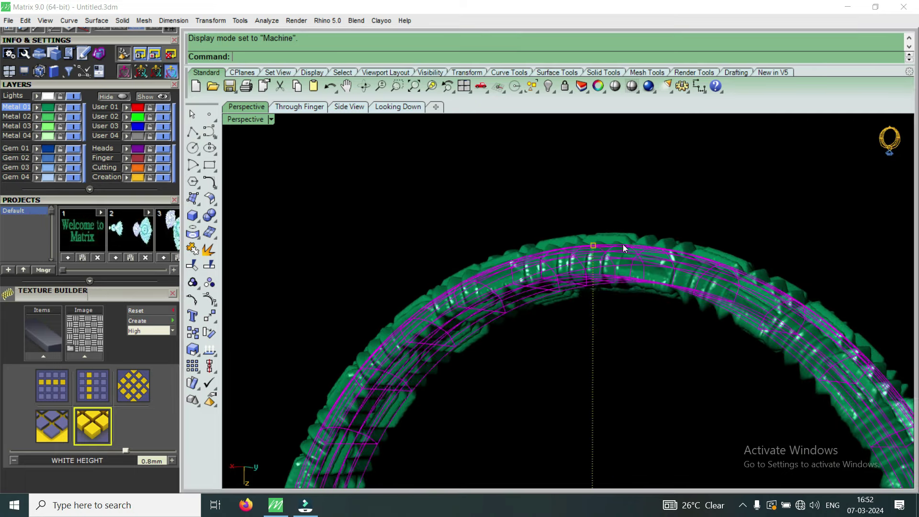
{"action": "scroll", "coordinate": [622, 244], "scroll_direction": "down", "scroll_amount": 4}
{"action": "mouse_move", "coordinate": [622, 245]}
{"action": "right_mouse_down"}
{"action": "mouse_move", "coordinate": [616, 286]}
{"action": "mouse_move", "coordinate": [611, 241]}
{"action": "right_mouse_up"}
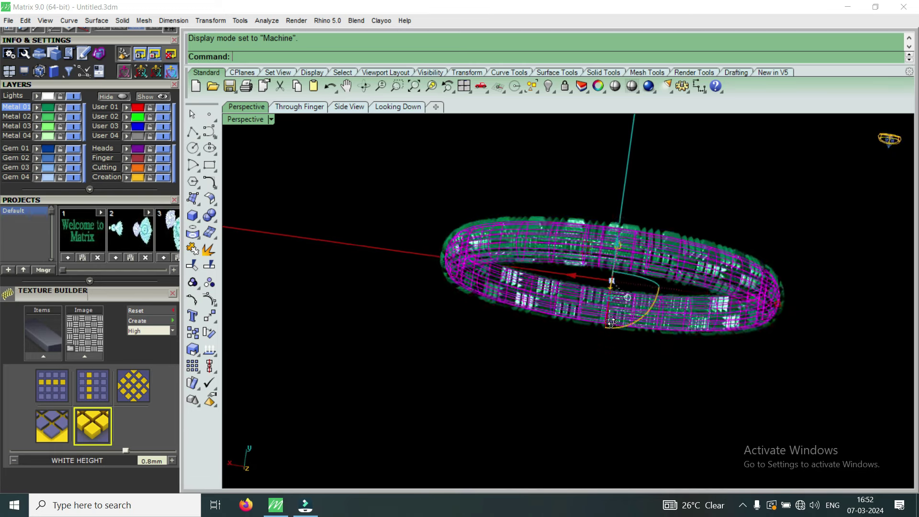
{"action": "left_click_drag", "start_coordinate": [618, 260], "coordinate": [611, 312]}
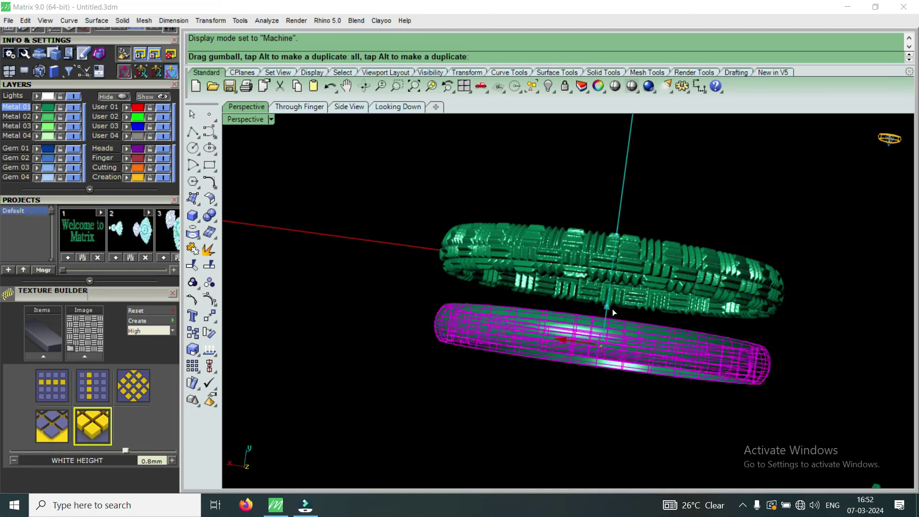
{"action": "key", "text": "Escape"}
{"action": "mouse_move", "coordinate": [622, 320]}
{"action": "right_mouse_down"}
{"action": "mouse_move", "coordinate": [605, 175]}
{"action": "mouse_move", "coordinate": [581, 263]}
{"action": "mouse_move", "coordinate": [581, 365]}
{"action": "mouse_move", "coordinate": [757, 349]}
{"action": "mouse_move", "coordinate": [449, 258]}
{"action": "mouse_move", "coordinate": [677, 269]}
{"action": "mouse_move", "coordinate": [545, 320]}
{"action": "mouse_move", "coordinate": [587, 296]}
{"action": "mouse_move", "coordinate": [564, 319]}
{"action": "right_mouse_up"}
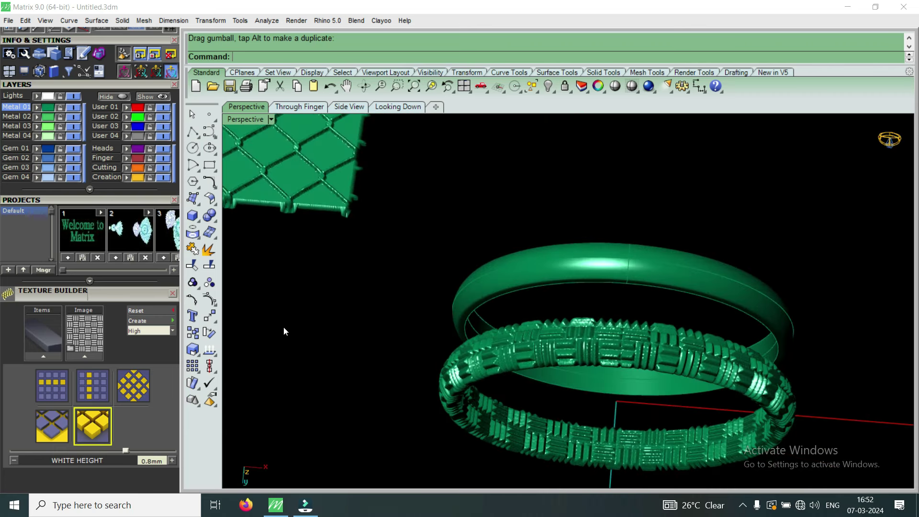
{"action": "right_click_drag", "start_coordinate": [486, 304], "coordinate": [128, 407]}
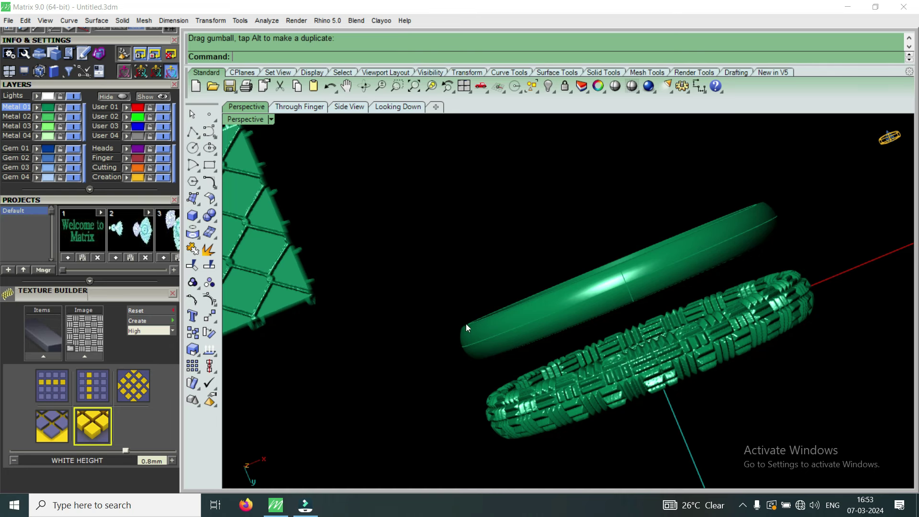
{"action": "scroll", "coordinate": [591, 353], "scroll_direction": "down", "scroll_amount": 3}
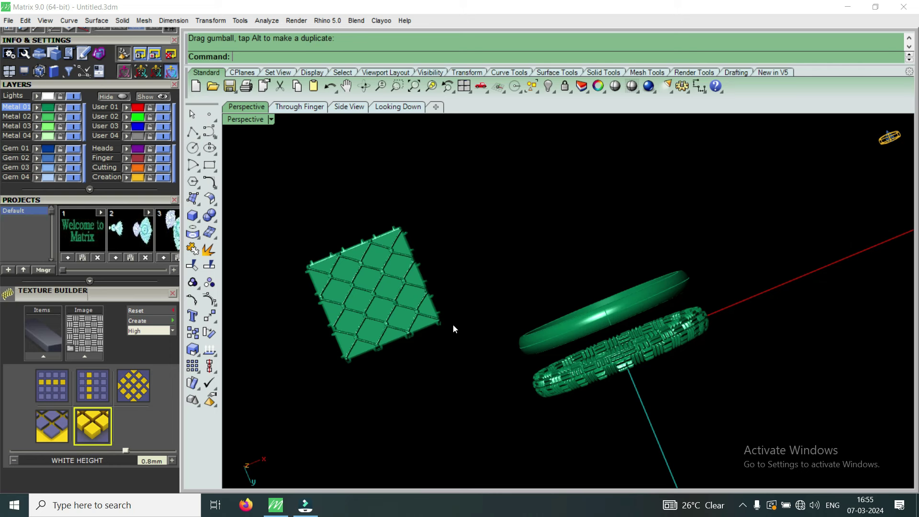
{"action": "scroll", "coordinate": [474, 313], "scroll_direction": "down", "scroll_amount": 2}
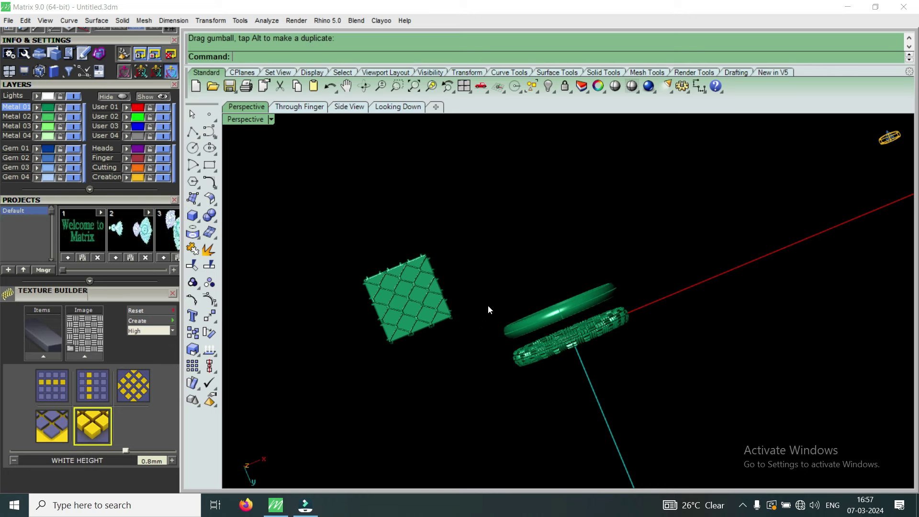
Show the rings and tile plate in the top-down Looking Down view
{"action": "double_click", "coordinate": [251, 120]}
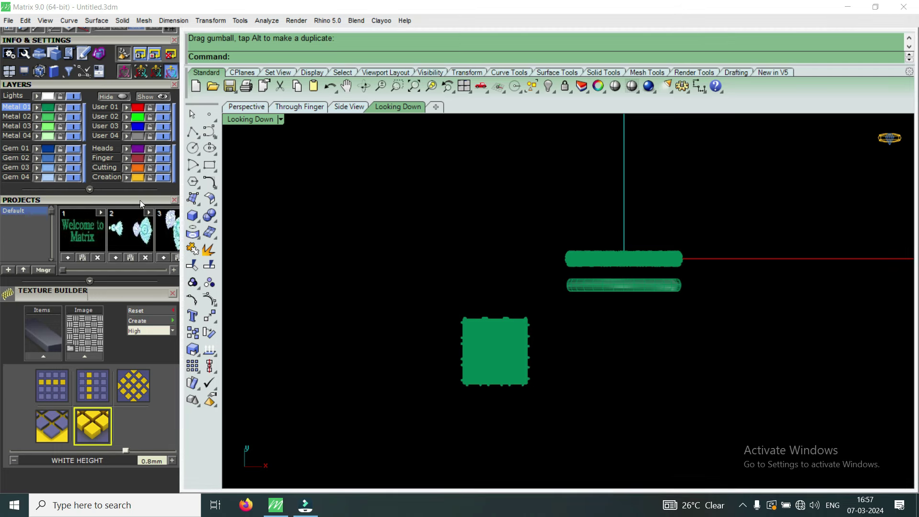
{"action": "left_click_drag", "start_coordinate": [140, 200], "coordinate": [119, 349]}
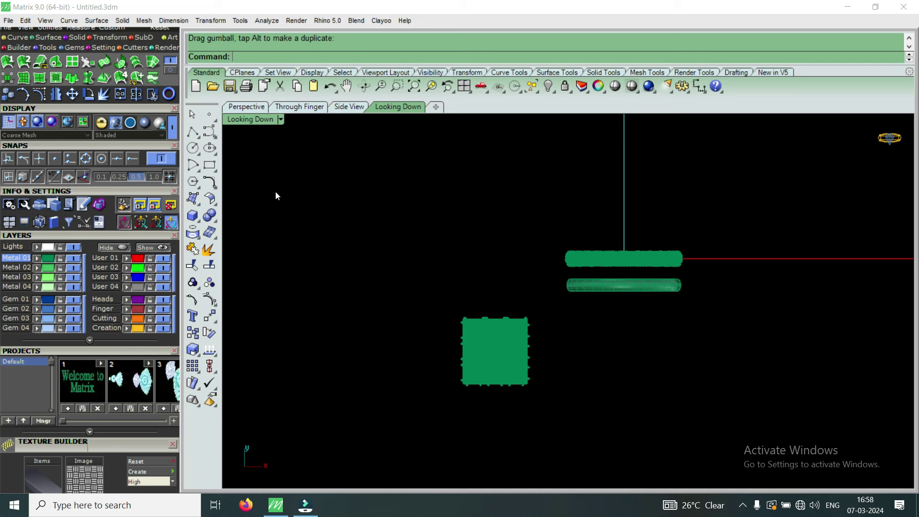
Switch to Machine display and move the diamond-lattice tile plate beside the rings
{"action": "left_click", "coordinate": [281, 119]}
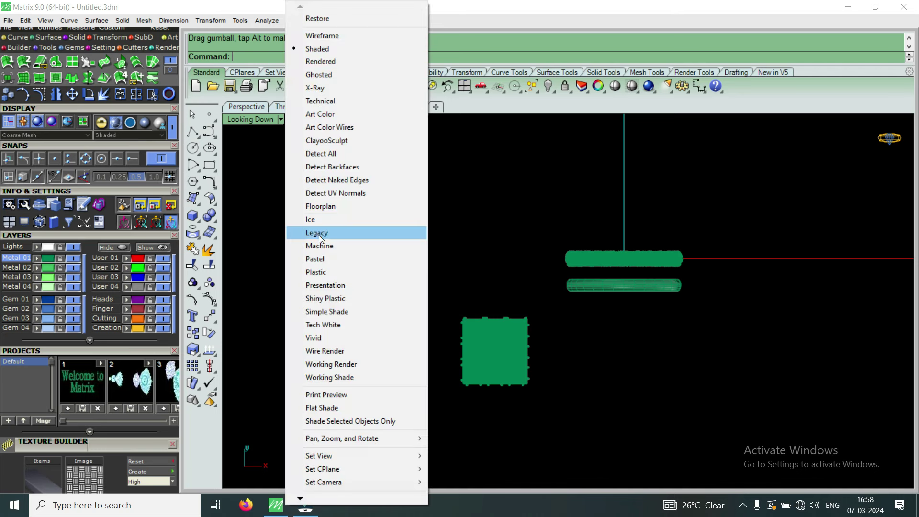
{"action": "left_click", "coordinate": [329, 247]}
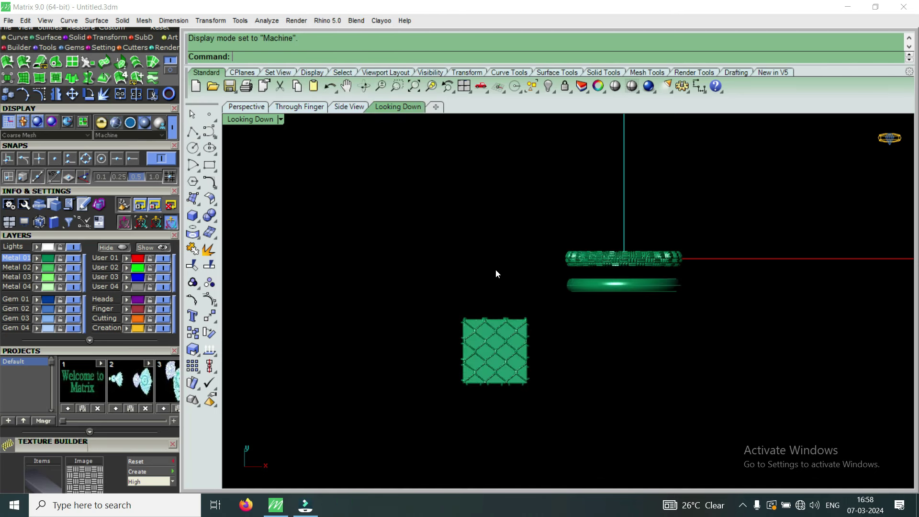
{"action": "scroll", "coordinate": [640, 247], "scroll_direction": "up", "scroll_amount": 3}
{"action": "scroll", "coordinate": [648, 276], "scroll_direction": "up", "scroll_amount": 4}
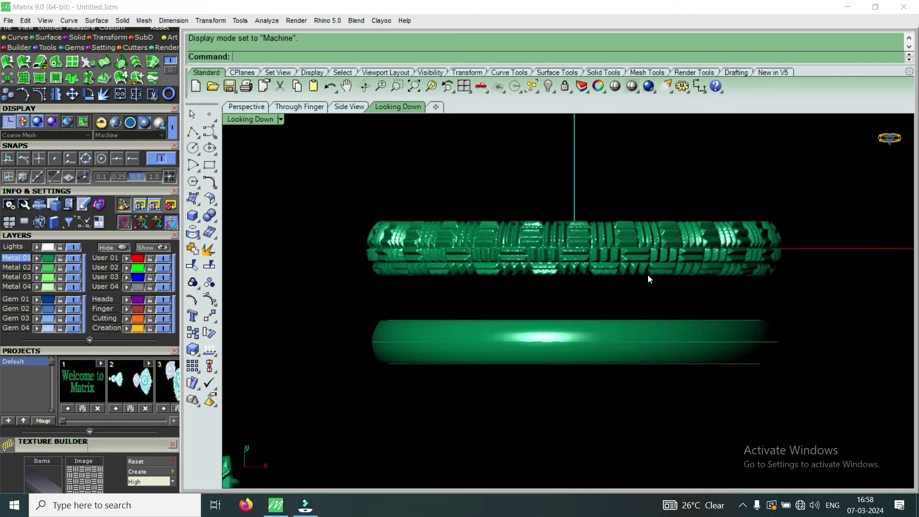
{"action": "scroll", "coordinate": [666, 235], "scroll_direction": "down", "scroll_amount": 4}
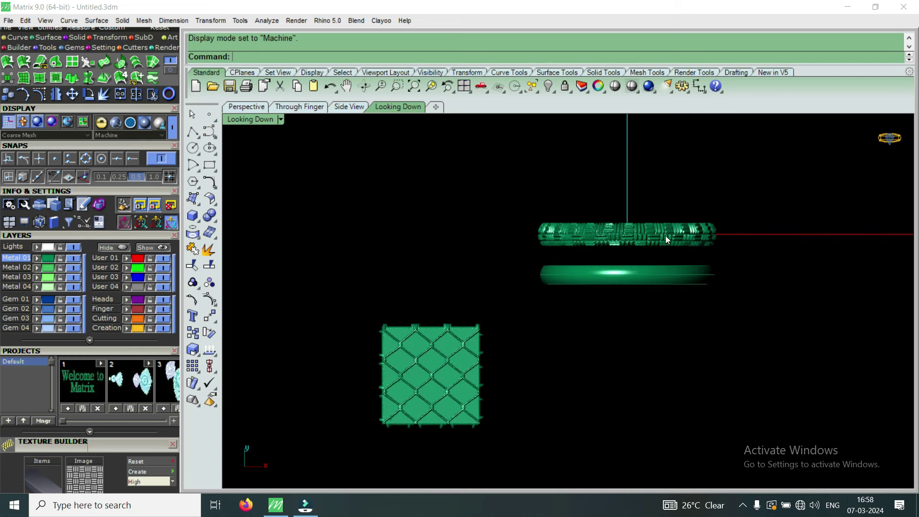
{"action": "left_click", "coordinate": [461, 381]}
{"action": "mouse_move", "coordinate": [429, 340]}
{"action": "left_mouse_down"}
{"action": "mouse_move", "coordinate": [504, 252]}
{"action": "mouse_move", "coordinate": [513, 257]}
{"action": "left_mouse_up"}
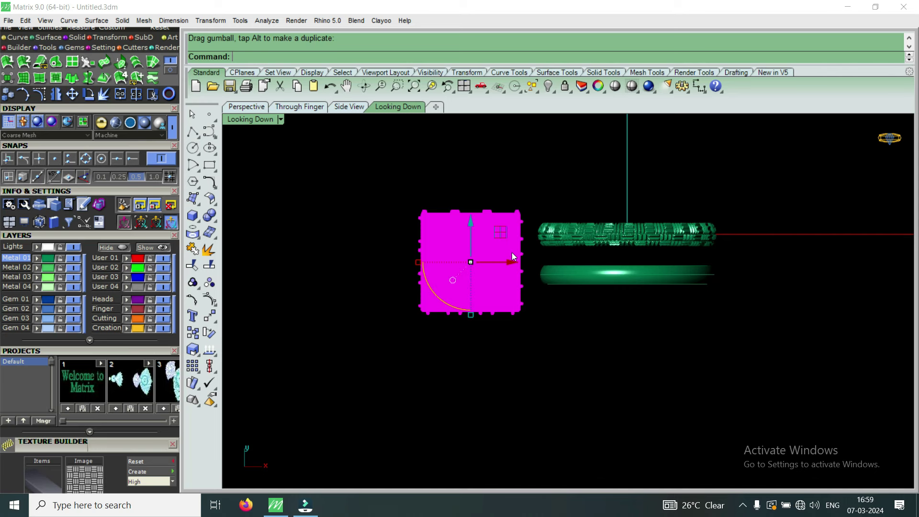
Maximize the Perspective view, orbit the model and clear the selection
{"action": "double_click", "coordinate": [265, 120]}
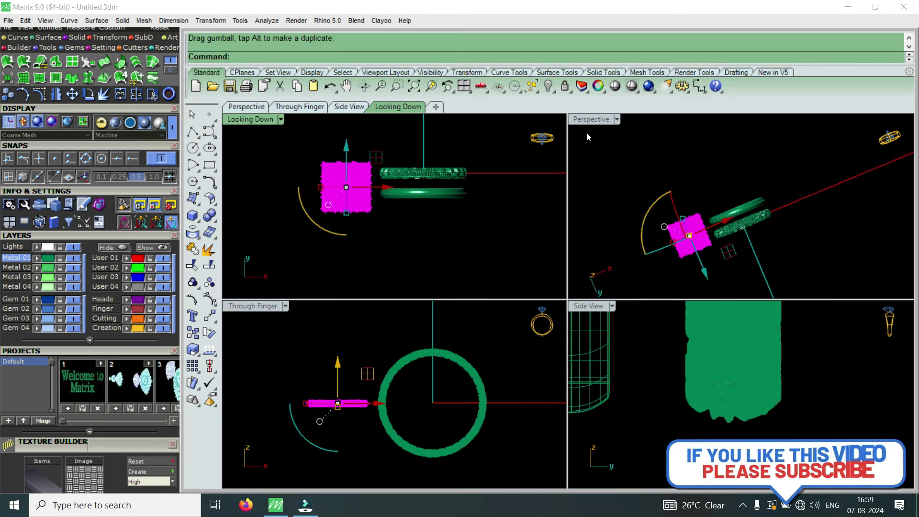
{"action": "double_click", "coordinate": [589, 119]}
{"action": "mouse_move", "coordinate": [552, 260]}
{"action": "right_mouse_down"}
{"action": "mouse_move", "coordinate": [502, 327]}
{"action": "mouse_move", "coordinate": [548, 337]}
{"action": "mouse_move", "coordinate": [649, 299]}
{"action": "mouse_move", "coordinate": [604, 302]}
{"action": "right_mouse_up"}
{"action": "key", "text": "Escape"}
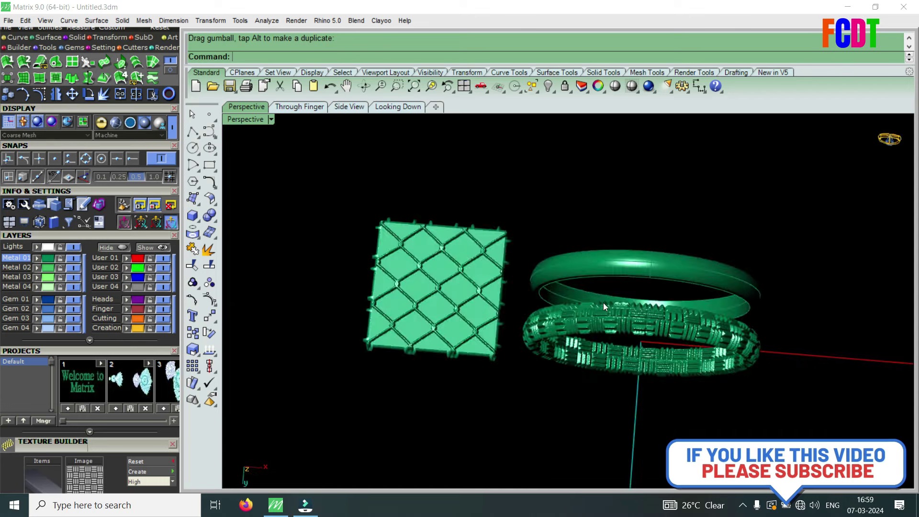
Move the plain ring band upward away from the textured band, then deselect it
{"action": "scroll", "coordinate": [644, 250], "scroll_direction": "up", "scroll_amount": 3}
{"action": "left_click", "coordinate": [645, 251]}
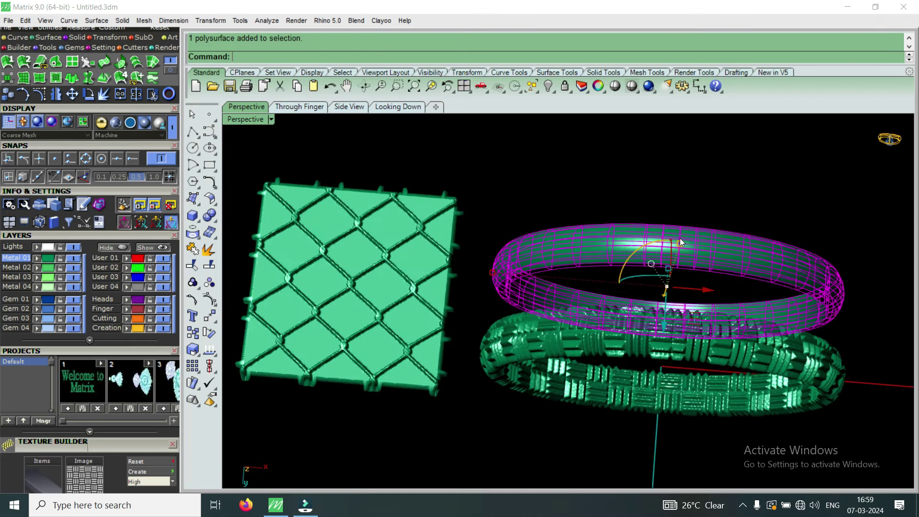
{"action": "right_click_drag", "start_coordinate": [676, 268], "coordinate": [672, 280]}
{"action": "left_click_drag", "start_coordinate": [671, 281], "coordinate": [686, 309]}
{"action": "mouse_move", "coordinate": [685, 309]}
{"action": "right_mouse_down"}
{"action": "mouse_move", "coordinate": [582, 289]}
{"action": "mouse_move", "coordinate": [599, 320]}
{"action": "mouse_move", "coordinate": [646, 251]}
{"action": "mouse_move", "coordinate": [588, 318]}
{"action": "mouse_move", "coordinate": [615, 421]}
{"action": "mouse_move", "coordinate": [568, 269]}
{"action": "mouse_move", "coordinate": [521, 266]}
{"action": "mouse_move", "coordinate": [469, 401]}
{"action": "right_mouse_up"}
{"action": "mouse_move", "coordinate": [460, 355]}
{"action": "right_mouse_down"}
{"action": "mouse_move", "coordinate": [483, 224]}
{"action": "mouse_move", "coordinate": [501, 366]}
{"action": "mouse_move", "coordinate": [504, 322]}
{"action": "mouse_move", "coordinate": [488, 404]}
{"action": "mouse_move", "coordinate": [475, 420]}
{"action": "mouse_move", "coordinate": [500, 383]}
{"action": "mouse_move", "coordinate": [497, 400]}
{"action": "right_mouse_up"}
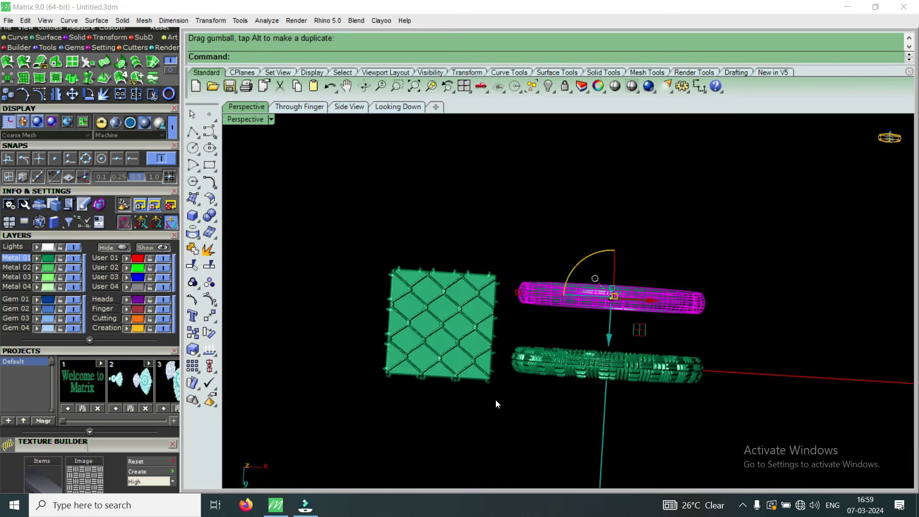
{"action": "scroll", "coordinate": [612, 371], "scroll_direction": "up", "scroll_amount": 3}
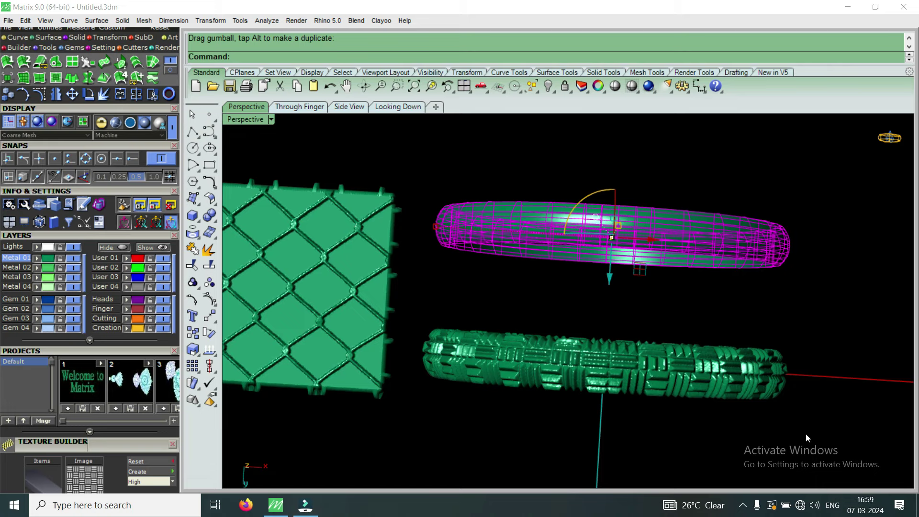
{"action": "scroll", "coordinate": [696, 363], "scroll_direction": "down", "scroll_amount": 3}
{"action": "left_click", "coordinate": [673, 387]}
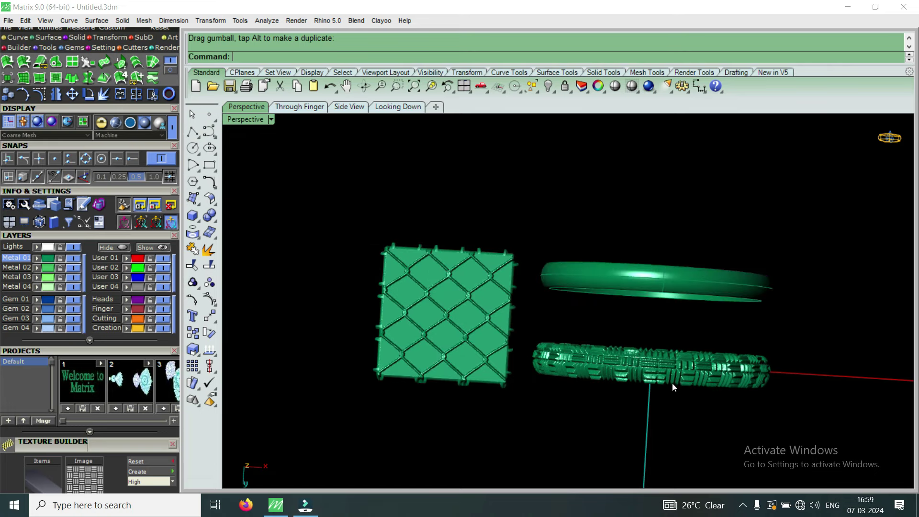